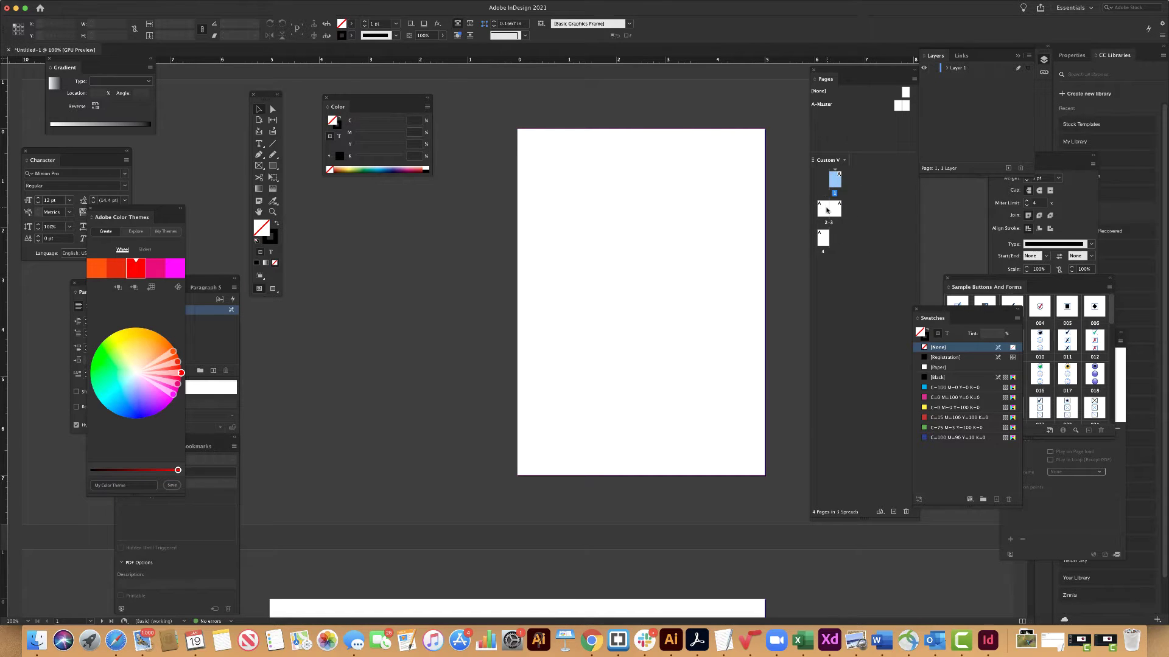
# Check page 4, return to page 1, and restore the Tools panel.
pyautogui.doubleClick(821, 247)
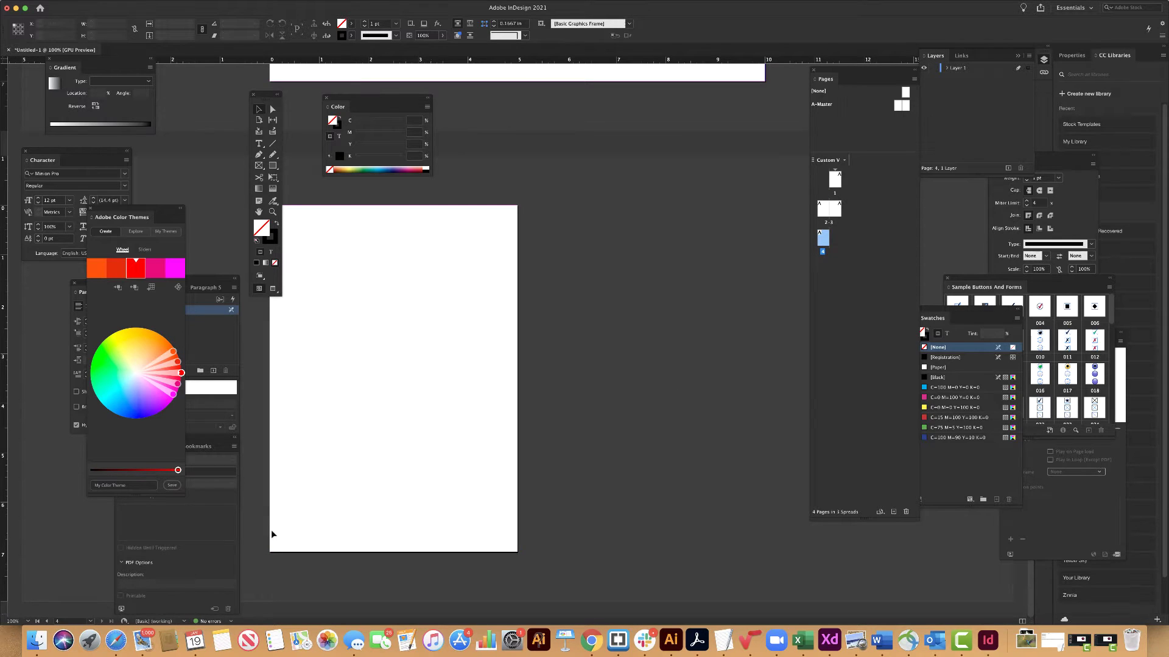
pyautogui.doubleClick(835, 180)
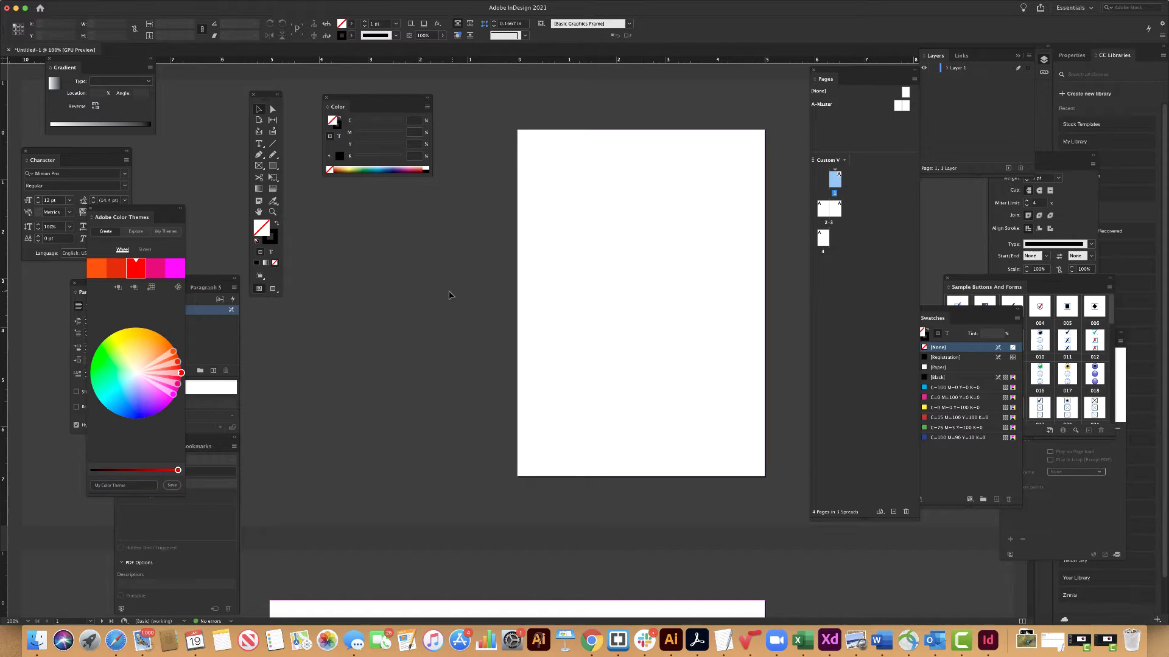
pyautogui.click(253, 94)
pyautogui.click(244, 4)
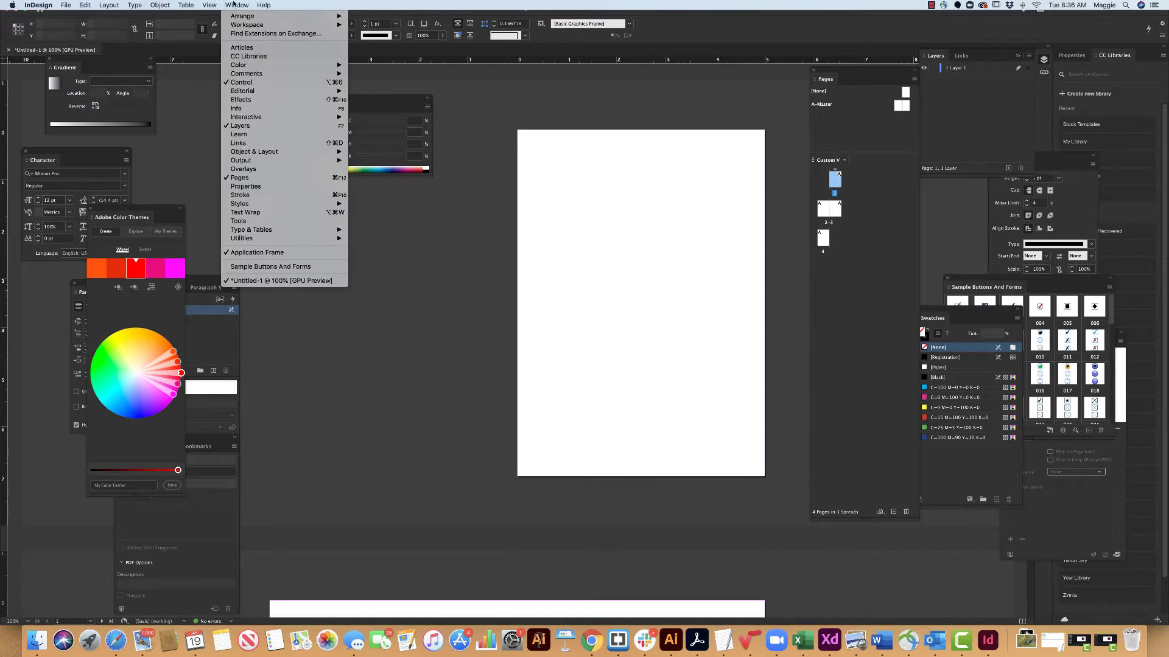
pyautogui.click(247, 219)
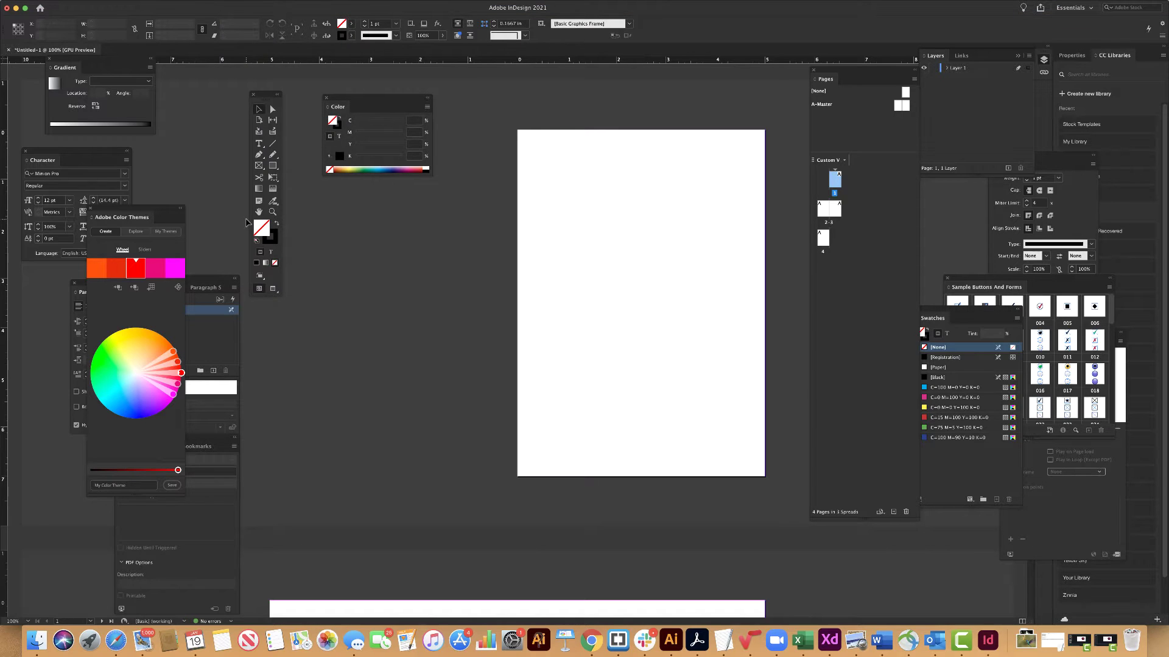
# Draw a rectangle graphics frame covering all of page 1.
pyautogui.click(259, 166)
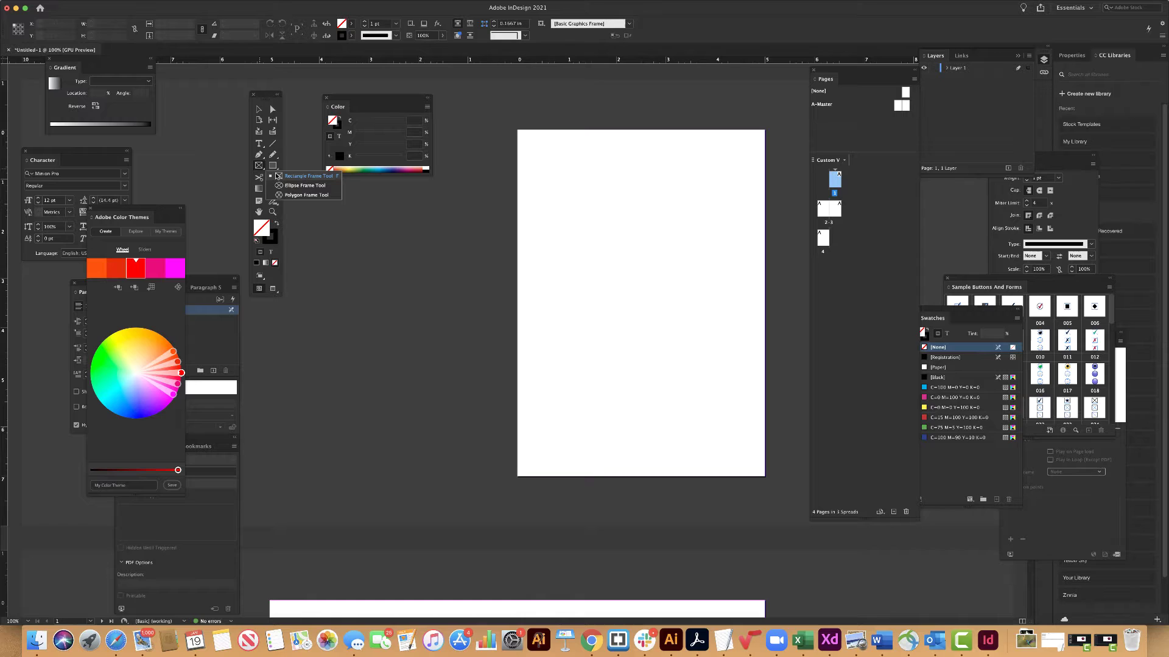
pyautogui.click(277, 177)
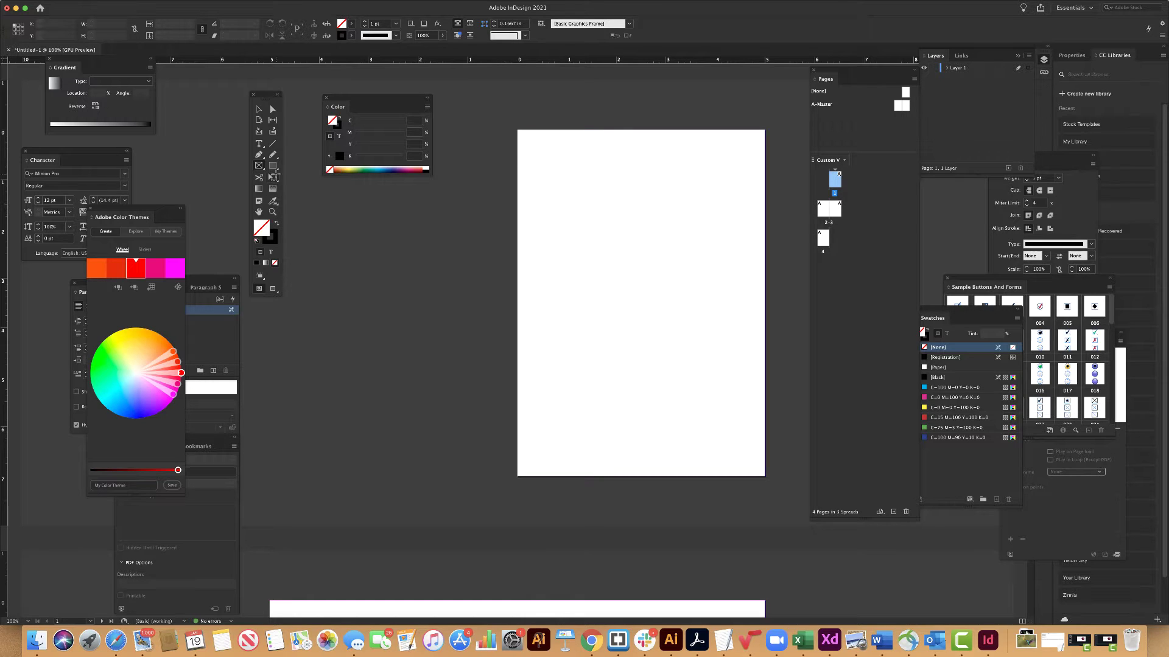
pyautogui.moveTo(513, 131); pyautogui.dragTo(767, 480)
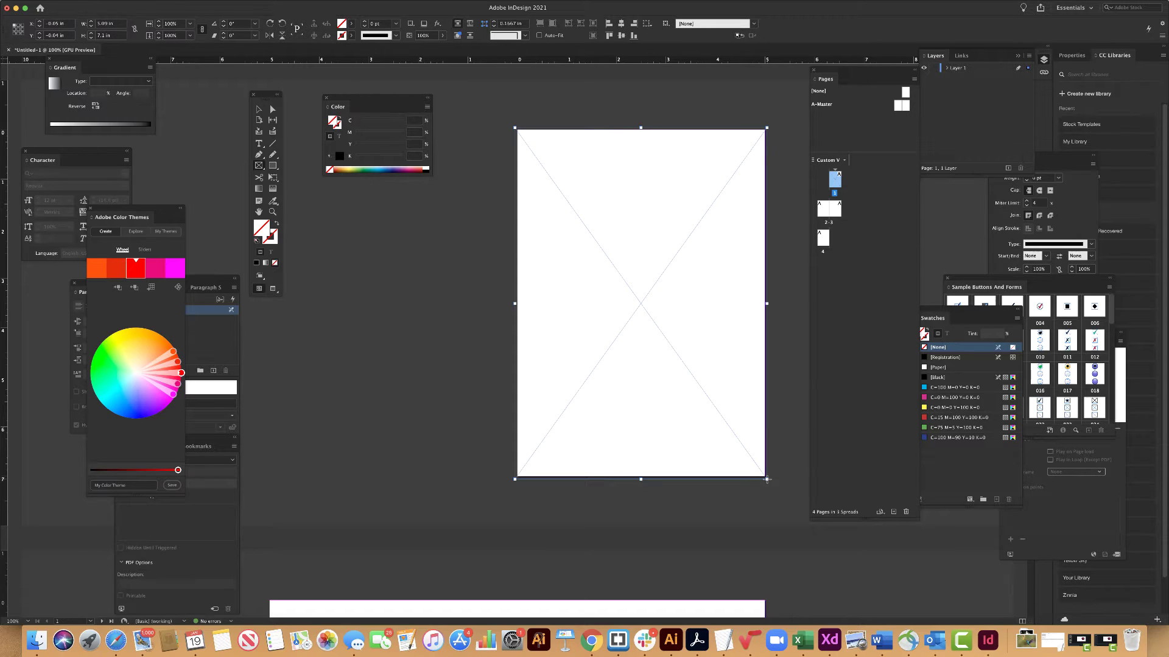
pyautogui.click(62, 5)
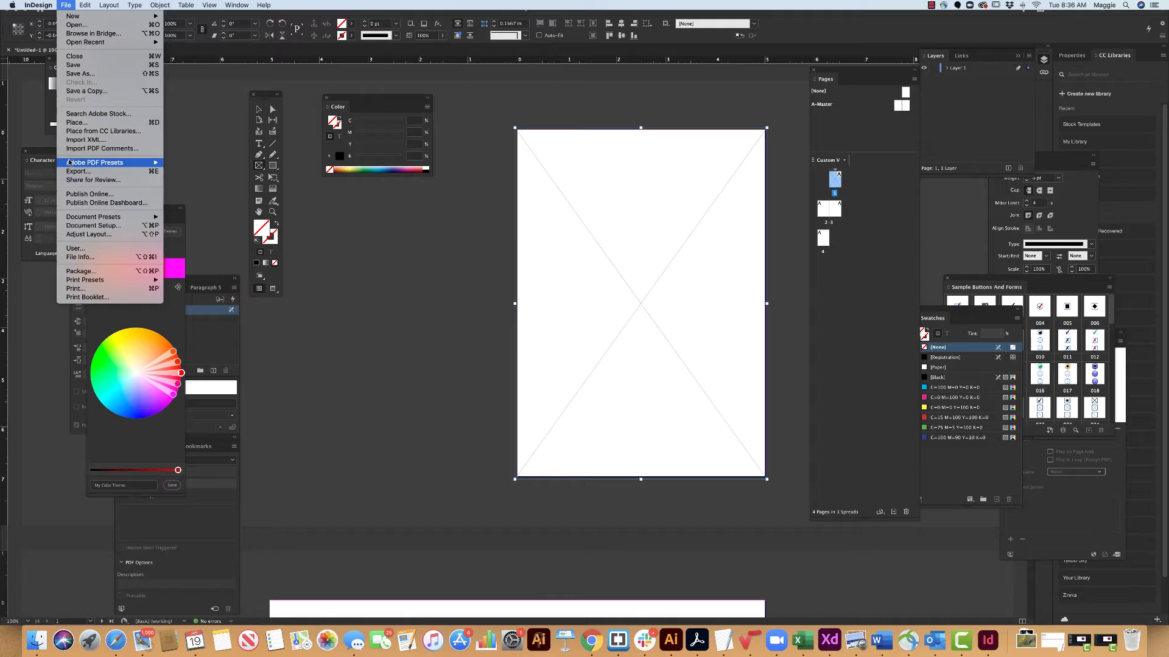
# Place the jamie-street dog photo into the cover frame.
pyautogui.click(84, 123)
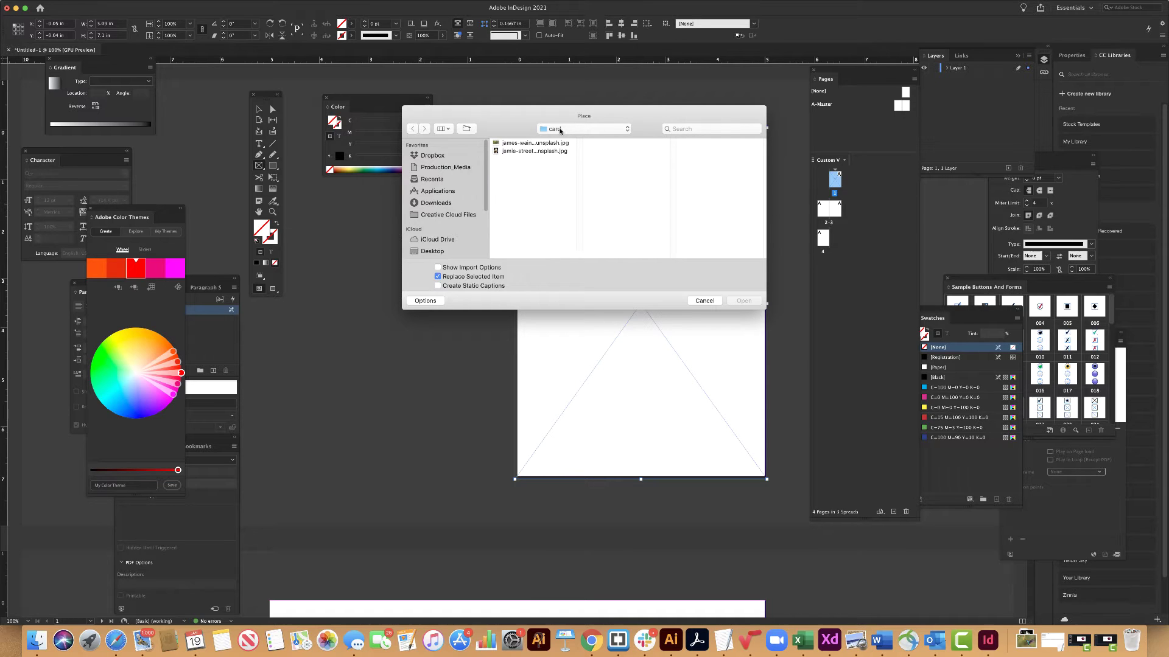
pyautogui.click(519, 145)
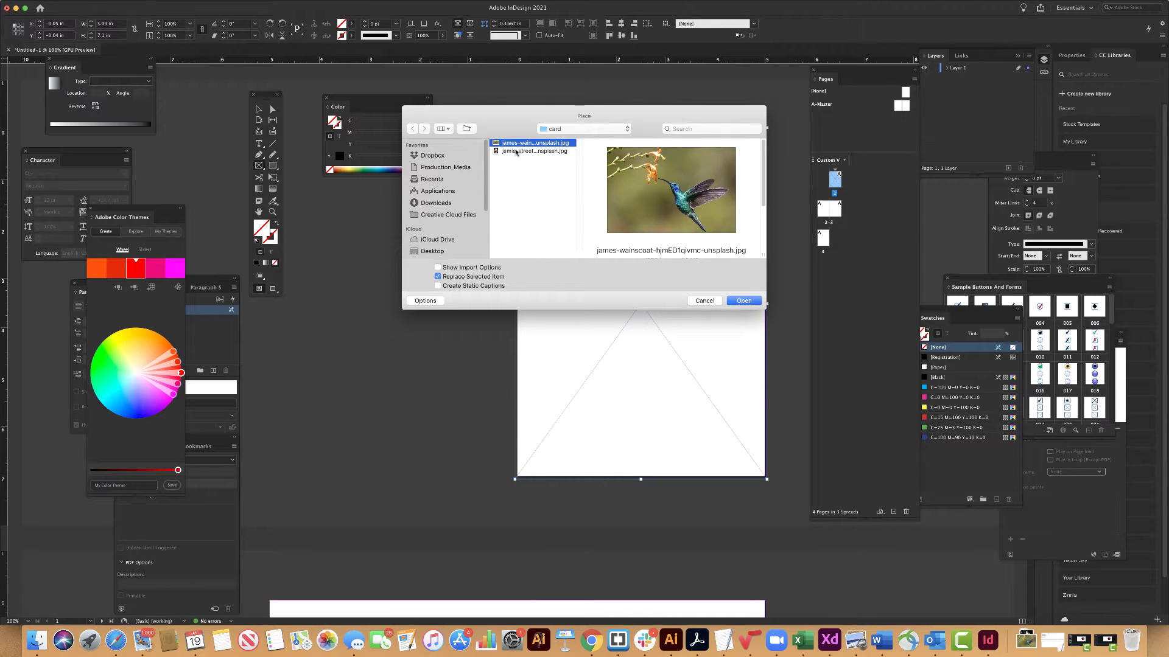
pyautogui.click(516, 151)
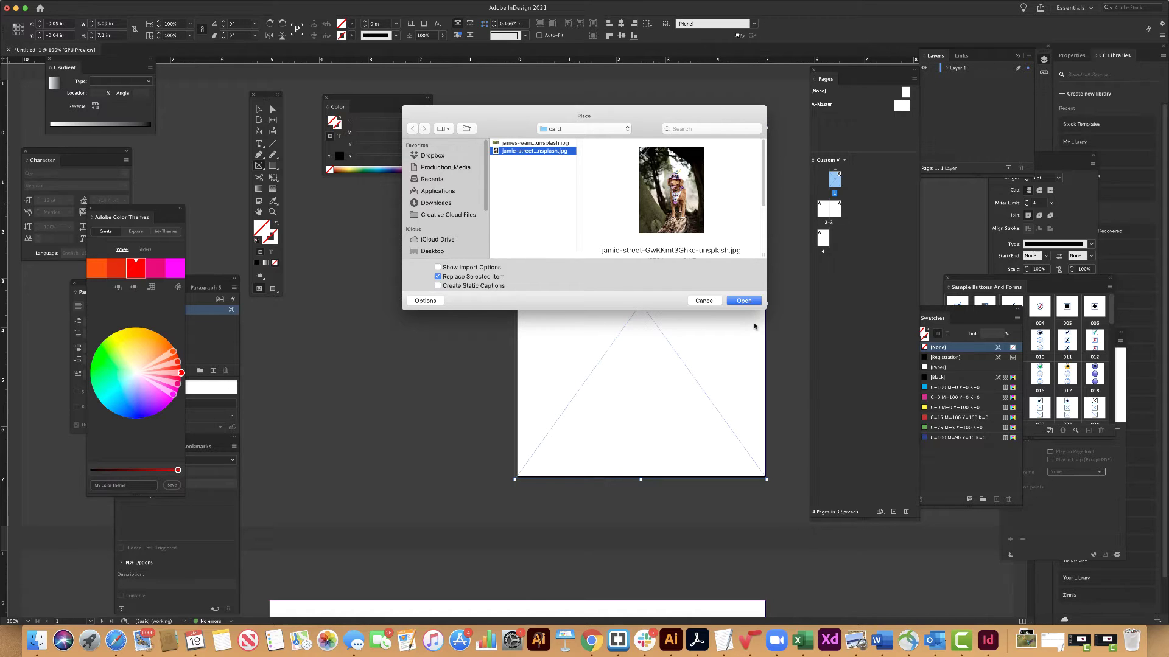
pyautogui.click(745, 301)
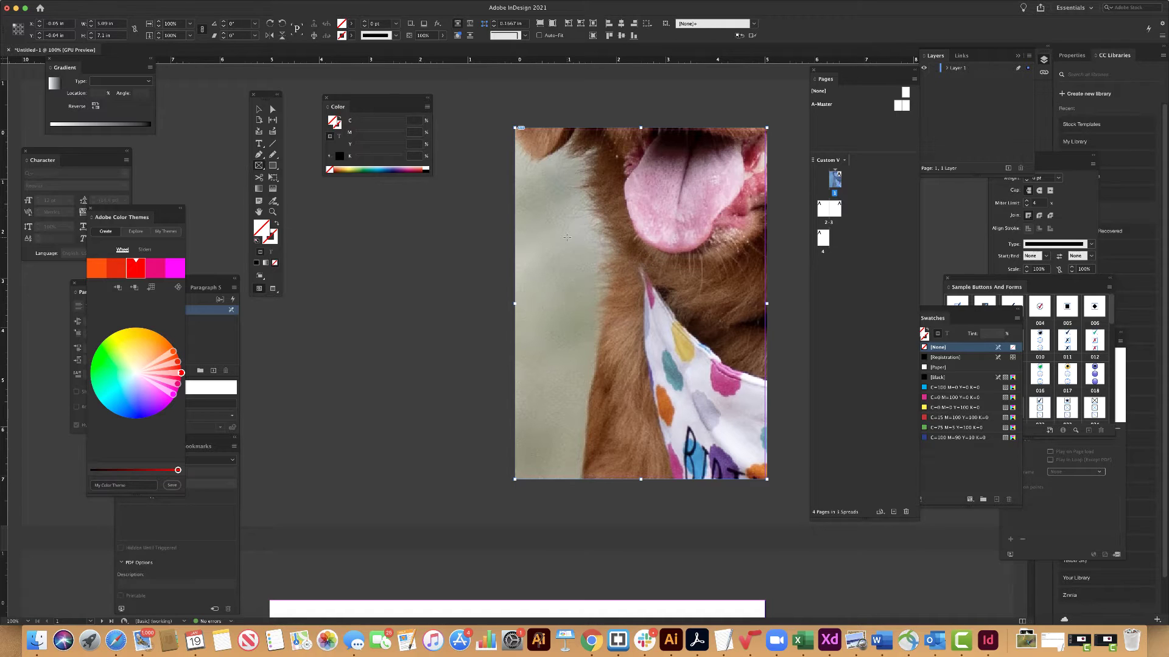
# Scale the dog photo with Object > Fitting > Fill Frame Proportionally.
pyautogui.moveTo(121, 3)
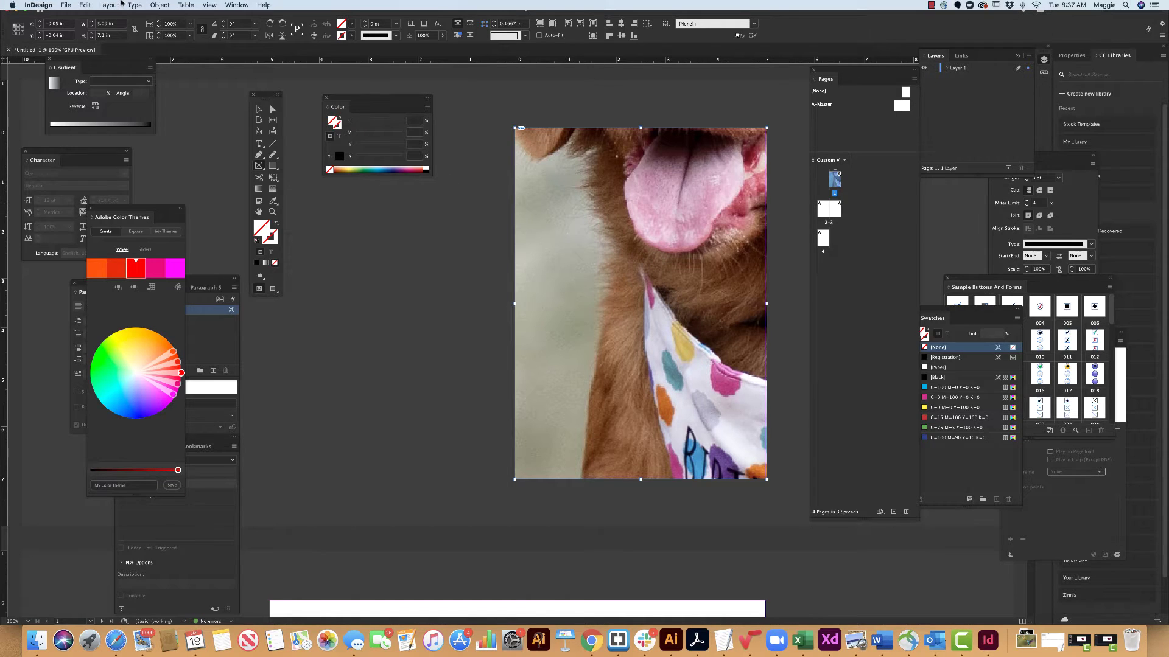
pyautogui.click(157, 5)
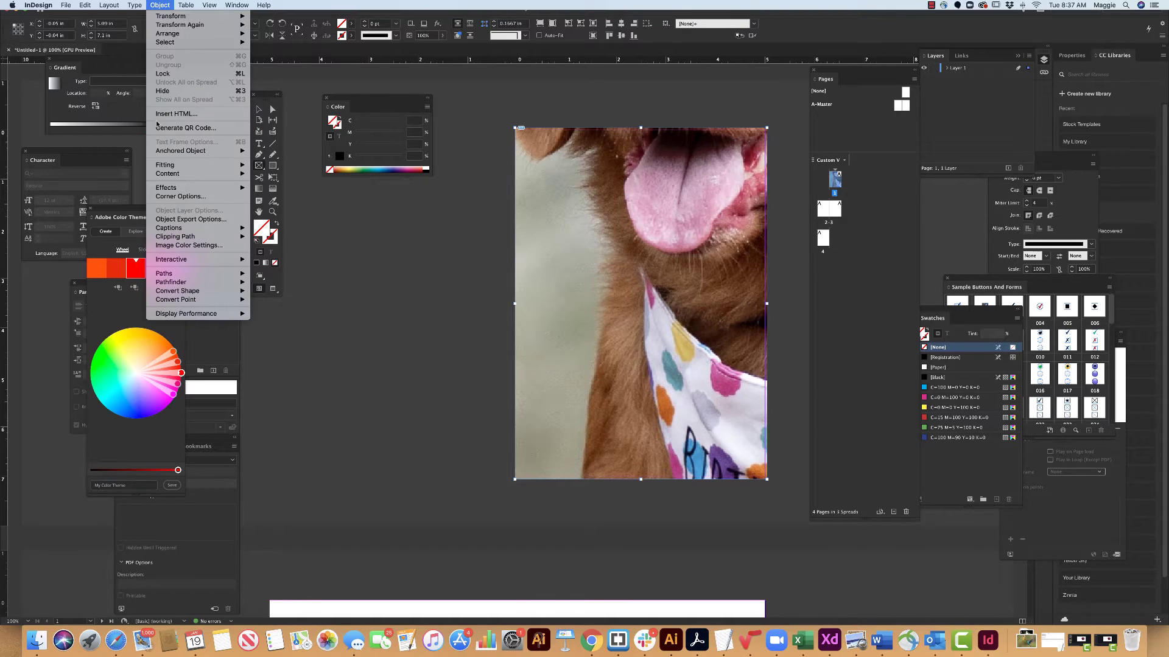
pyautogui.moveTo(176, 165)
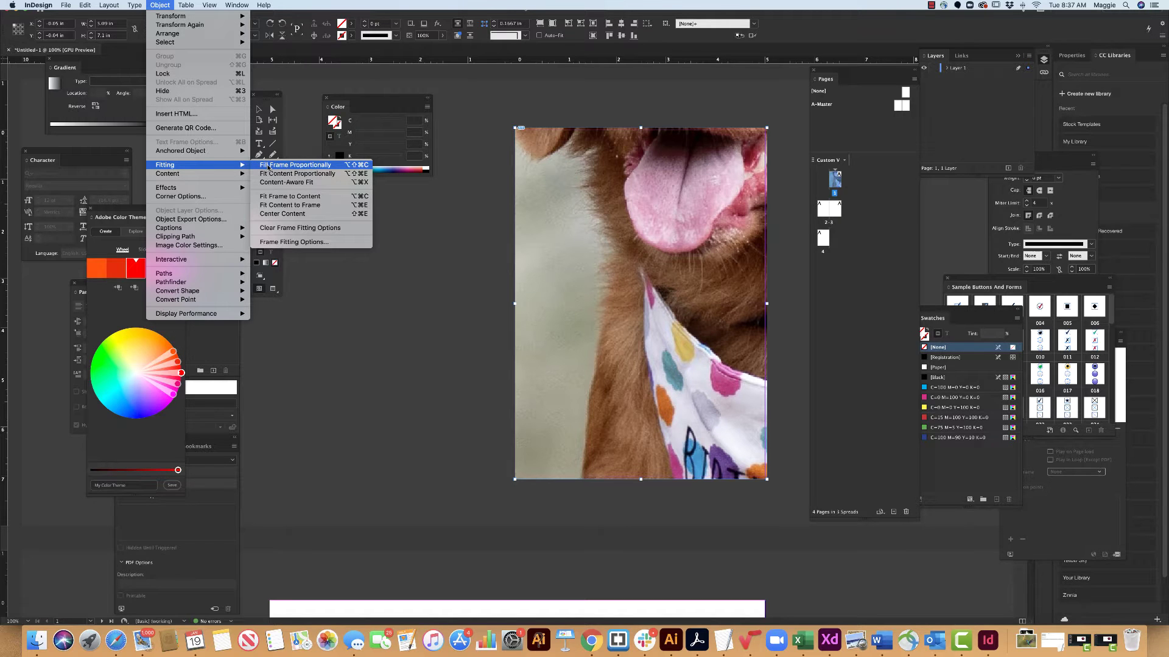
pyautogui.click(269, 167)
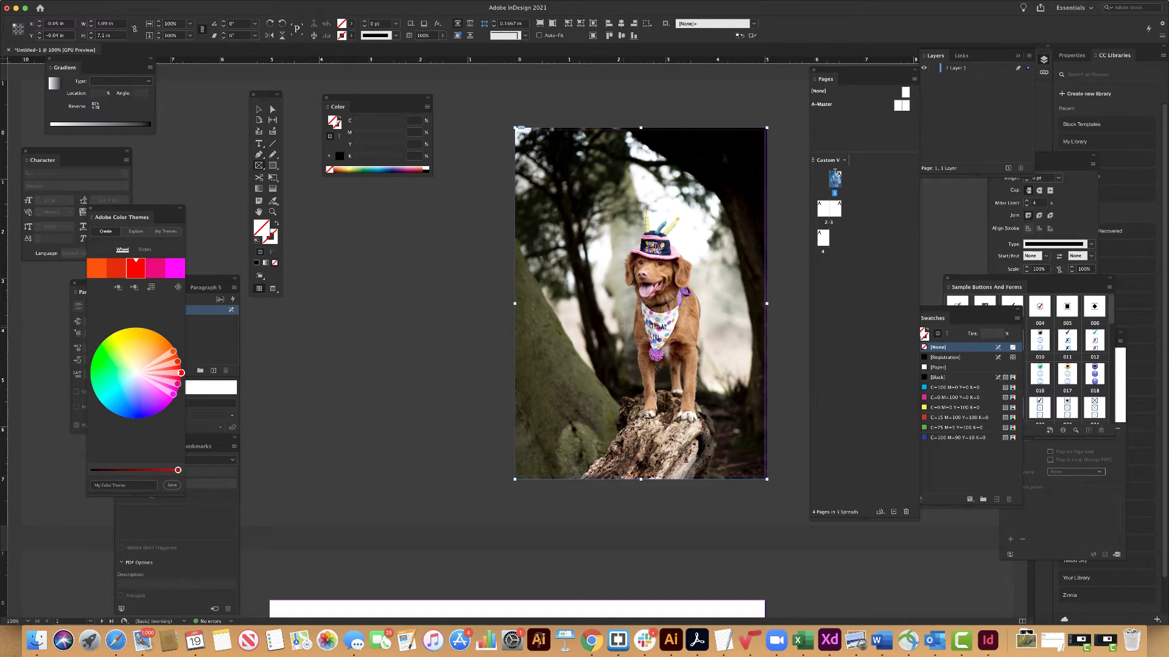
# Deselect the photo and lock Layer 1.
pyautogui.click(259, 110)
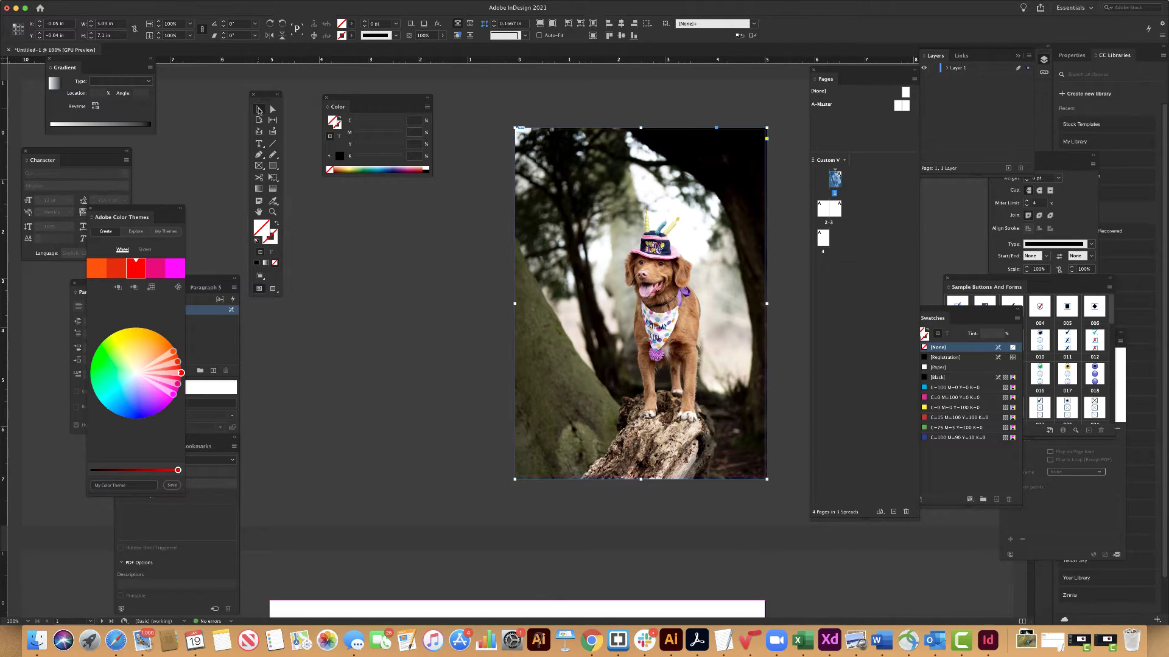
pyautogui.click(387, 353)
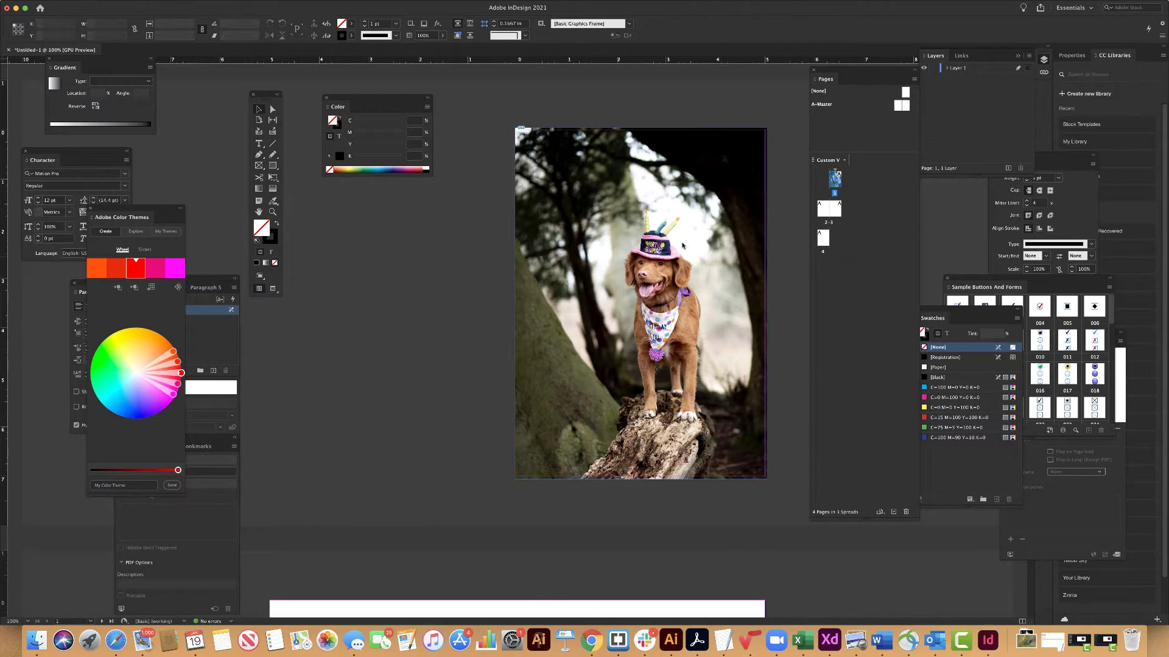
pyautogui.click(933, 68)
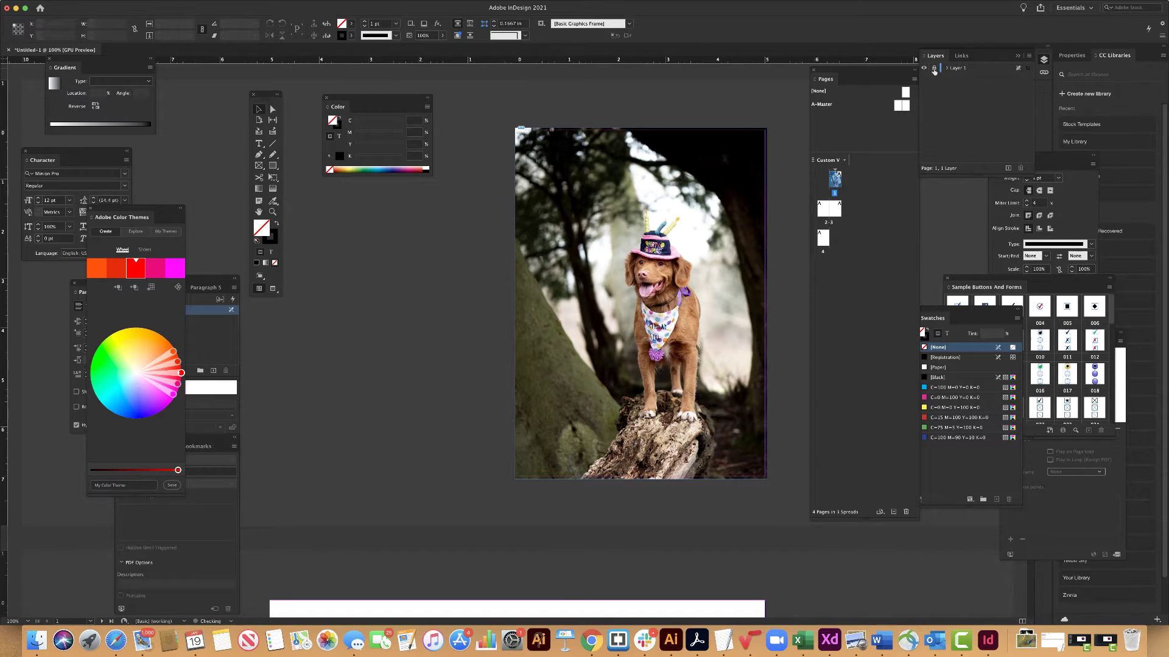
# Add a new layer above Layer 1 and rename it 'type'.
pyautogui.click(1008, 168)
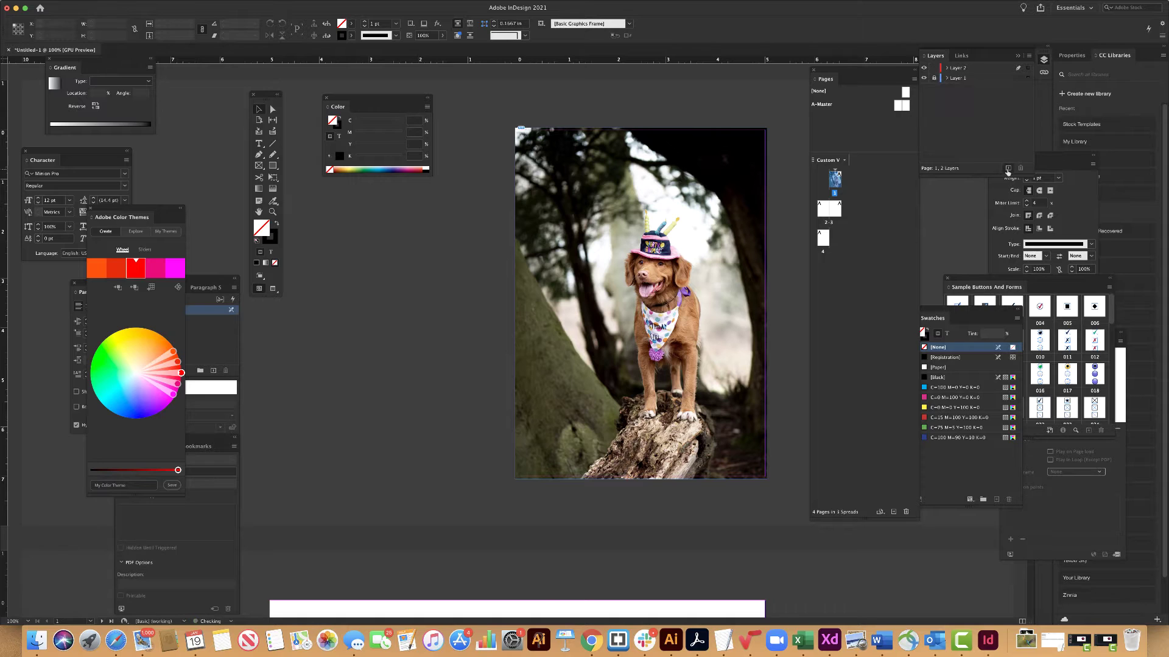
pyautogui.doubleClick(962, 72)
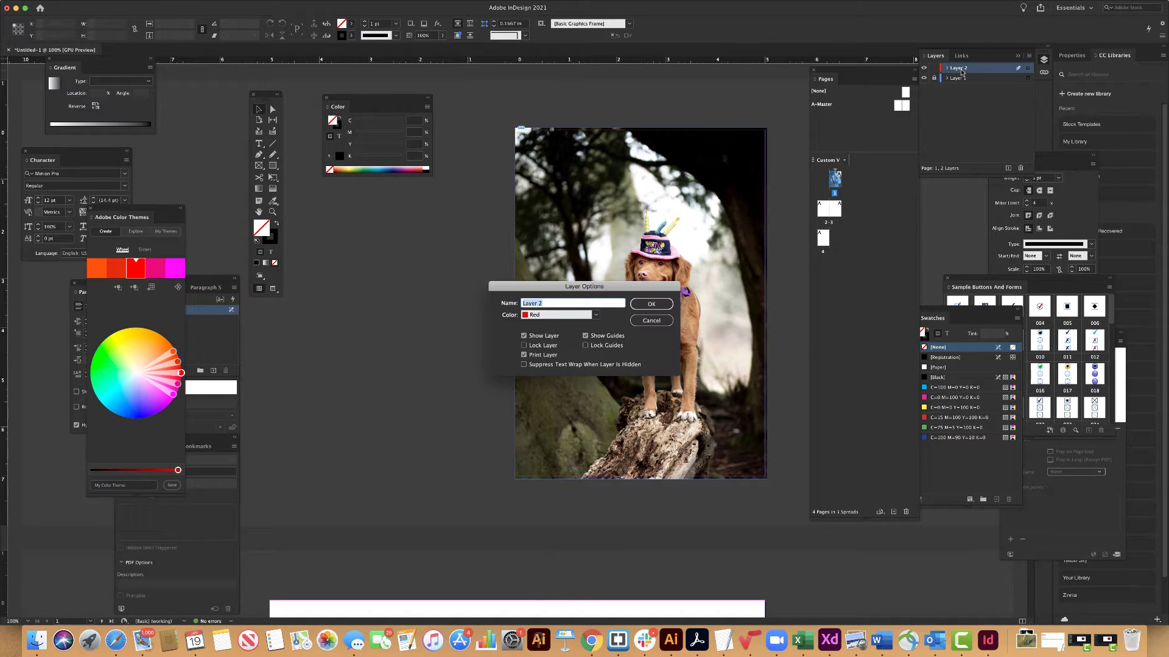
pyautogui.click(643, 321)
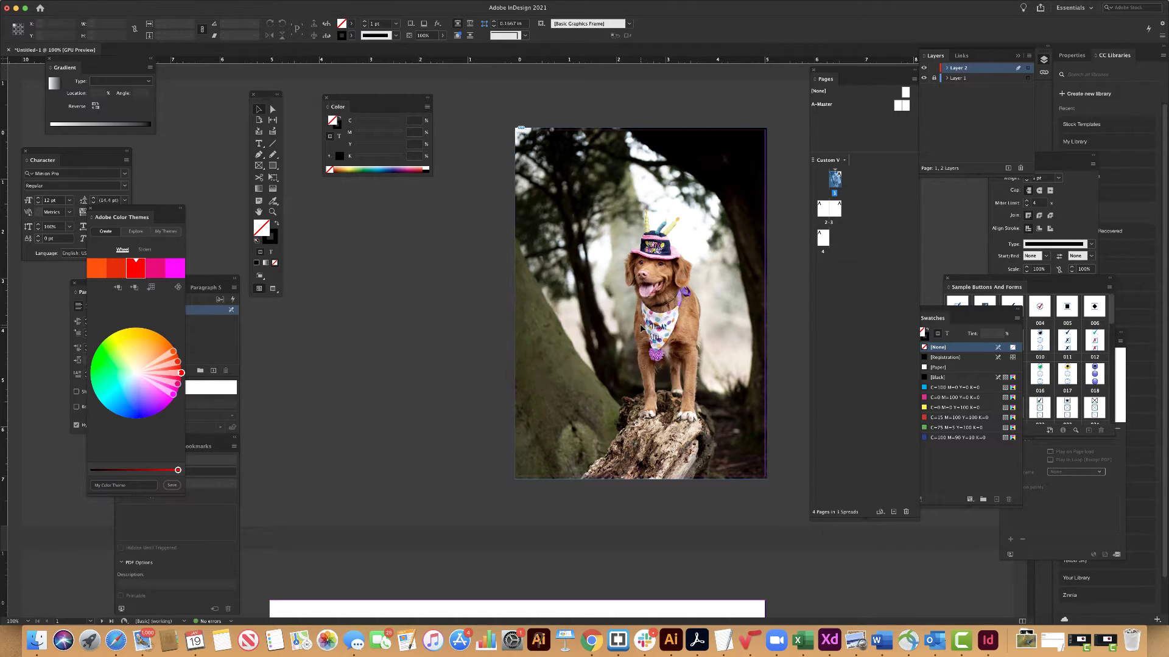
pyautogui.click(955, 69)
pyautogui.write('type')
pyautogui.click(984, 72)
# Draw a rectangle band across the bottom of the cover.
pyautogui.click(273, 168)
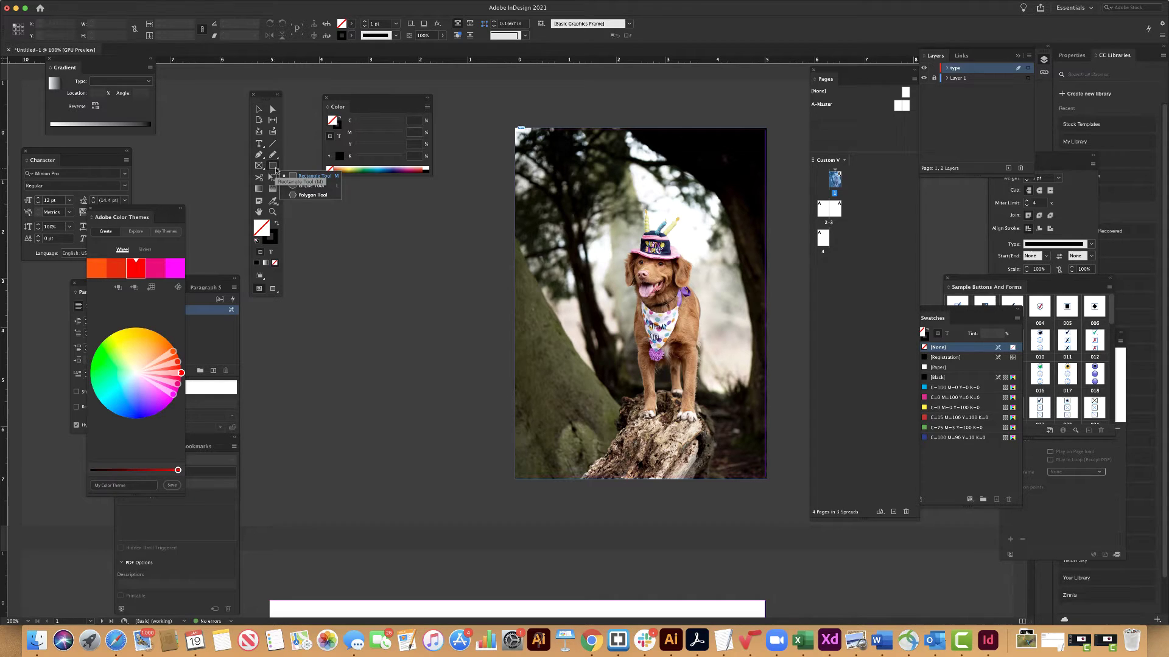
pyautogui.click(292, 177)
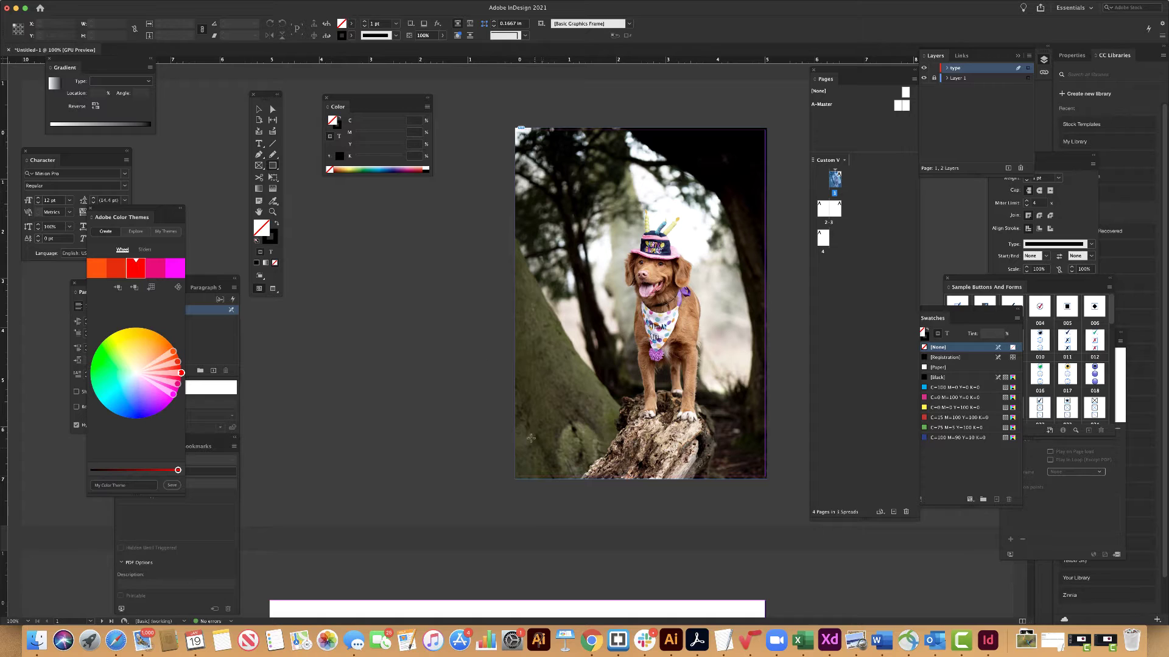
pyautogui.moveTo(515, 422)
pyautogui.mouseDown()
pyautogui.moveTo(603, 478)
pyautogui.moveTo(765, 481)
pyautogui.mouseUp()
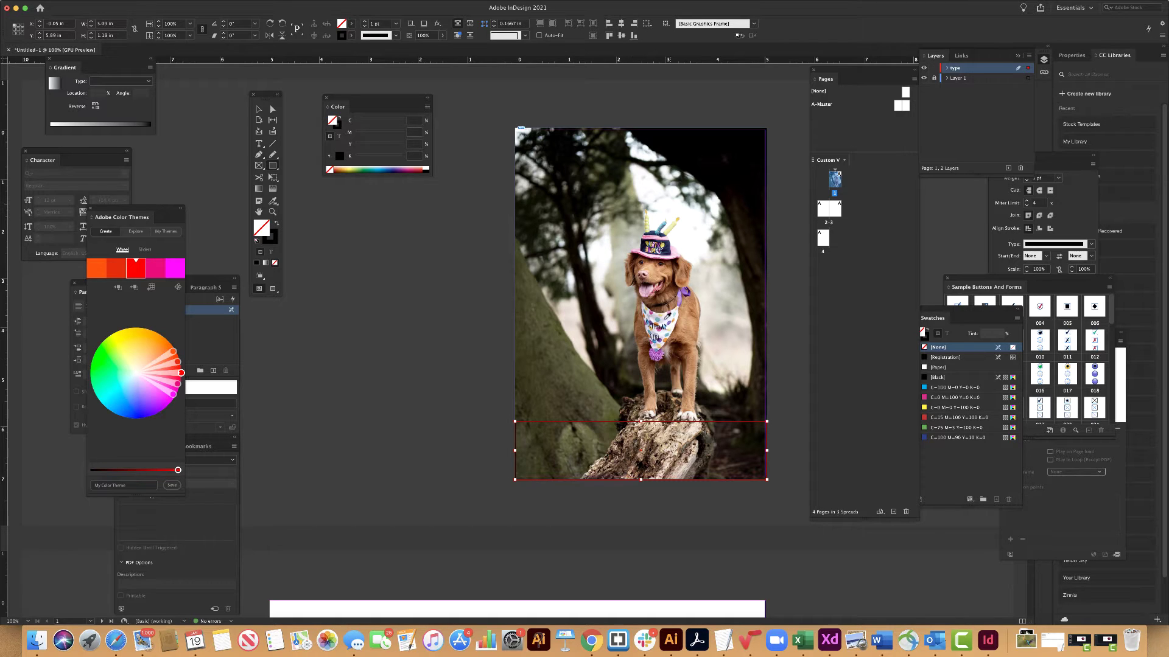
# Sample a colour theme from the dog photo, add it to Swatches, and relock Layer 1.
pyautogui.click(274, 202)
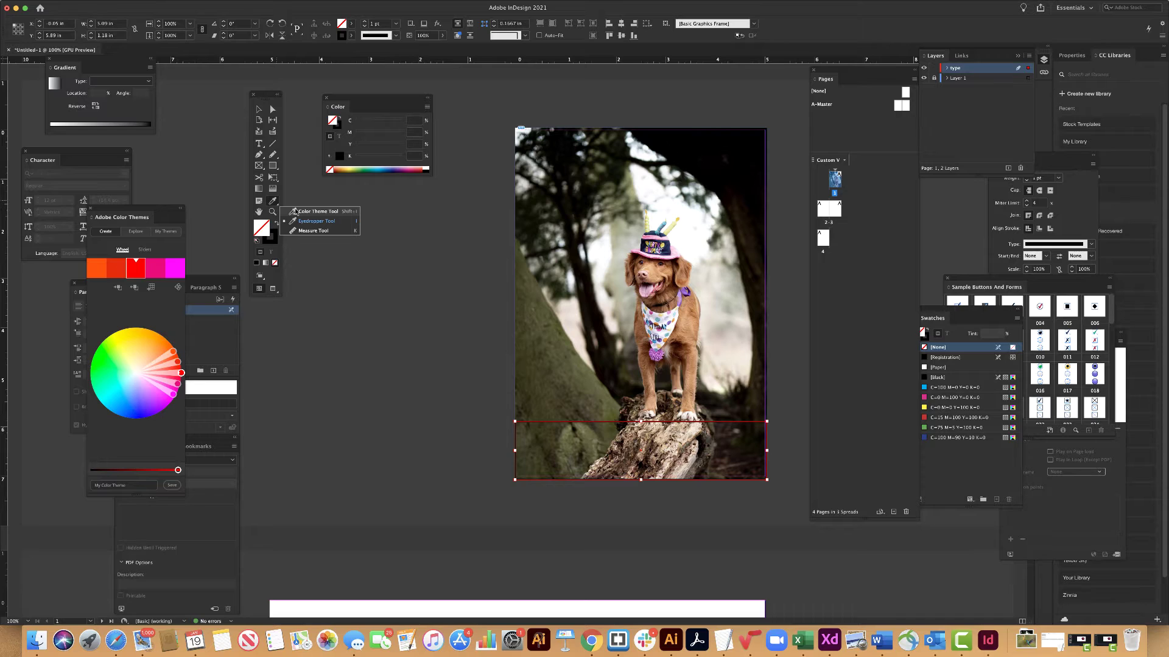
pyautogui.click(294, 211)
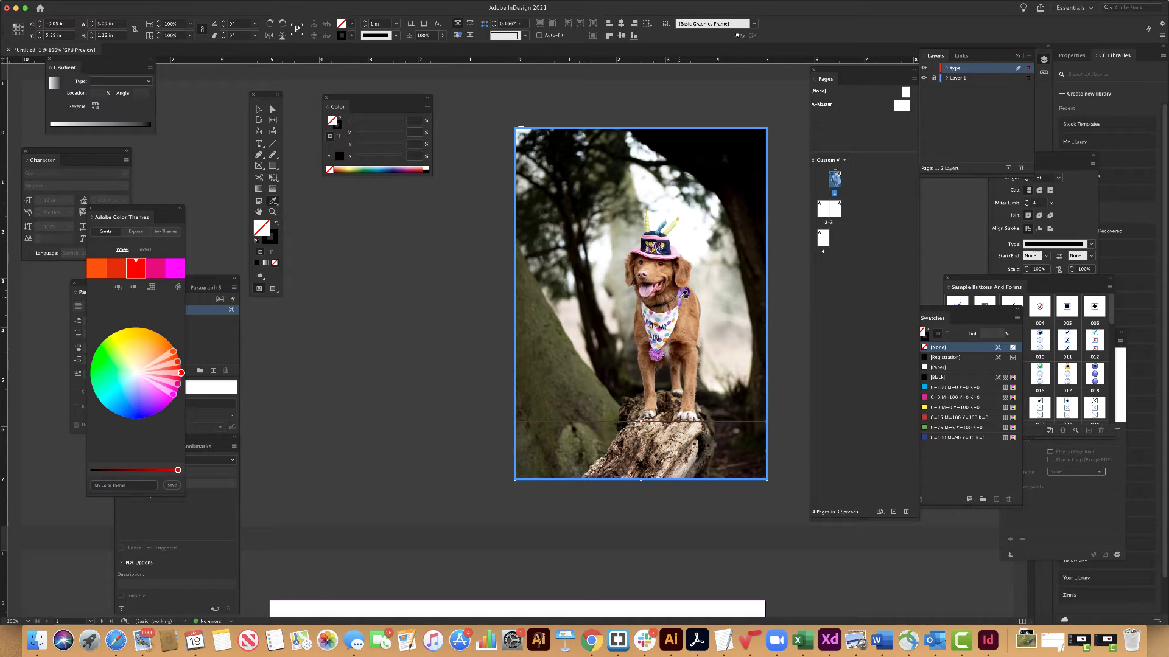
pyautogui.click(684, 294)
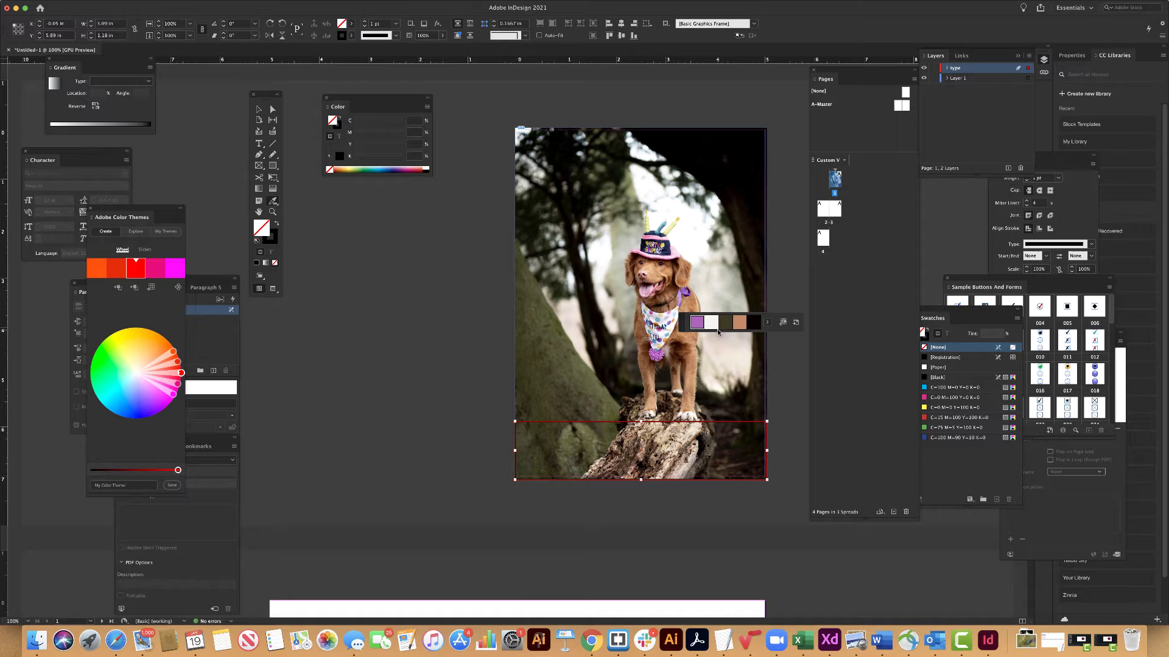
pyautogui.click(783, 323)
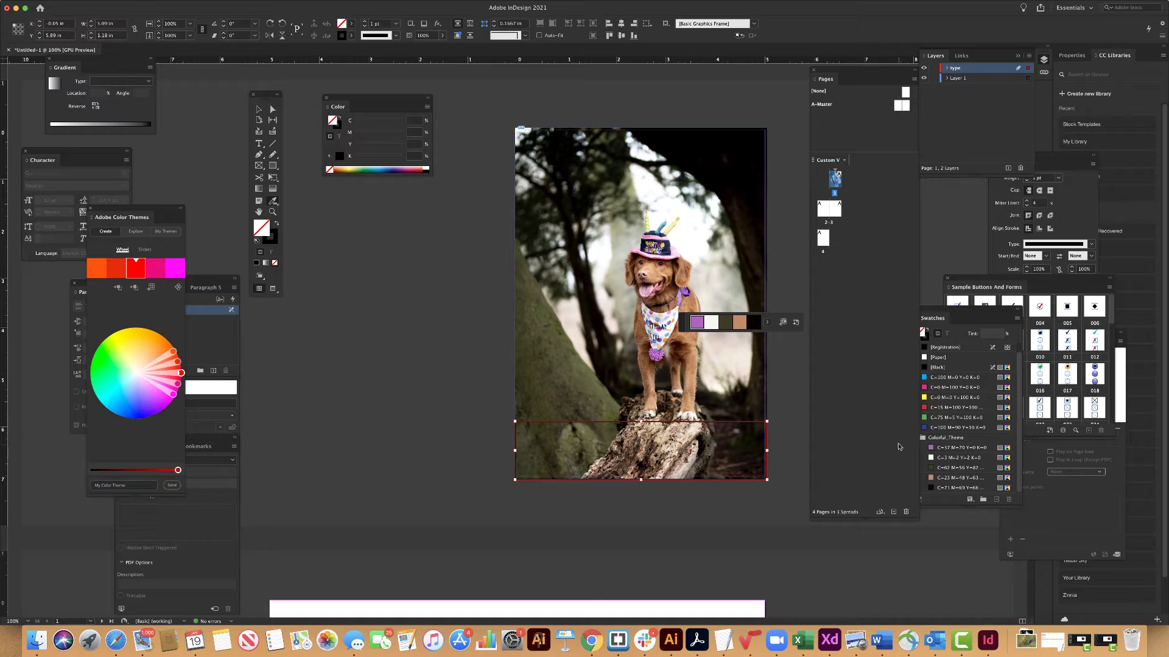
pyautogui.click(934, 79)
pyautogui.click(259, 111)
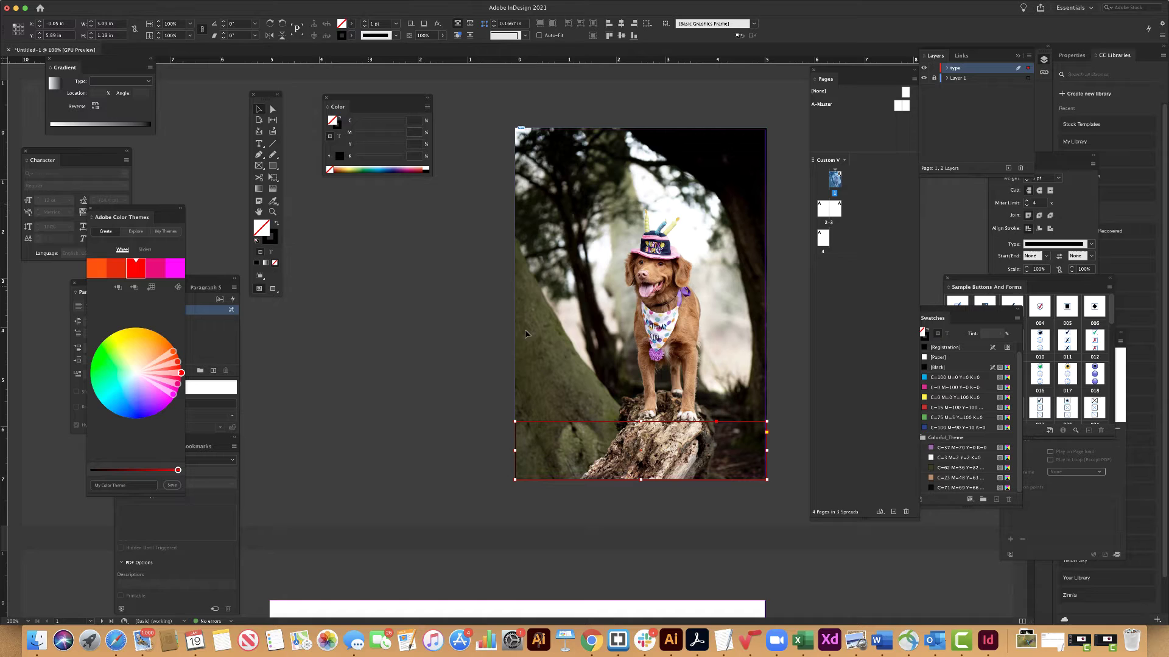
# Fill the bottom band with purple and set its stroke to [None].
pyautogui.click(932, 448)
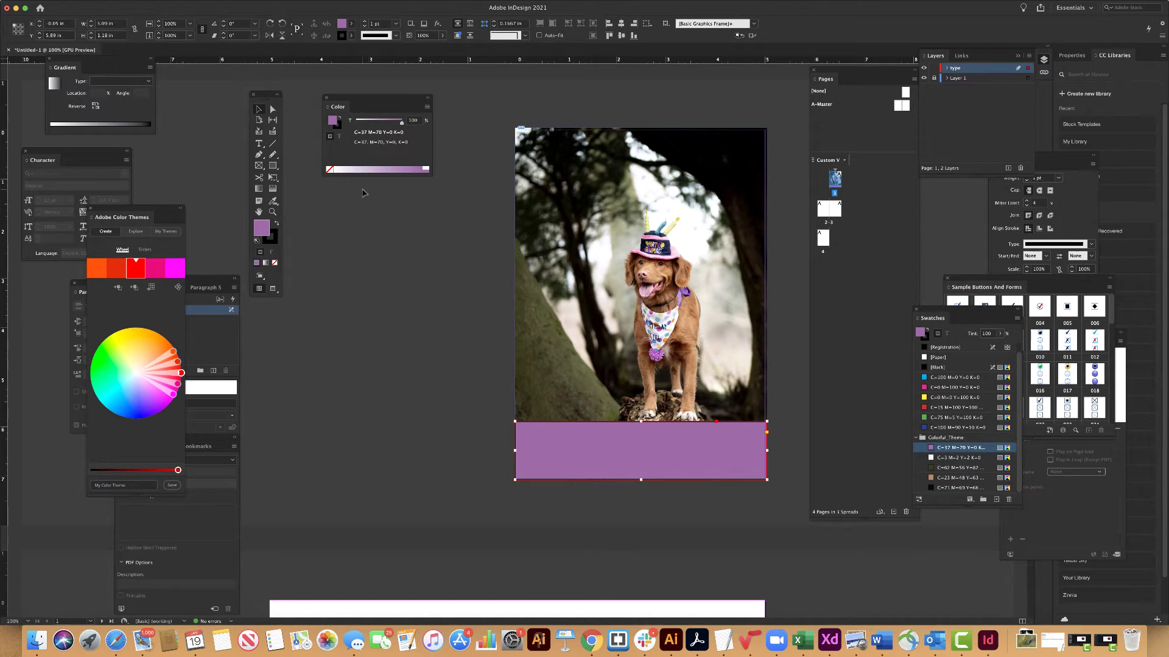
pyautogui.click(273, 241)
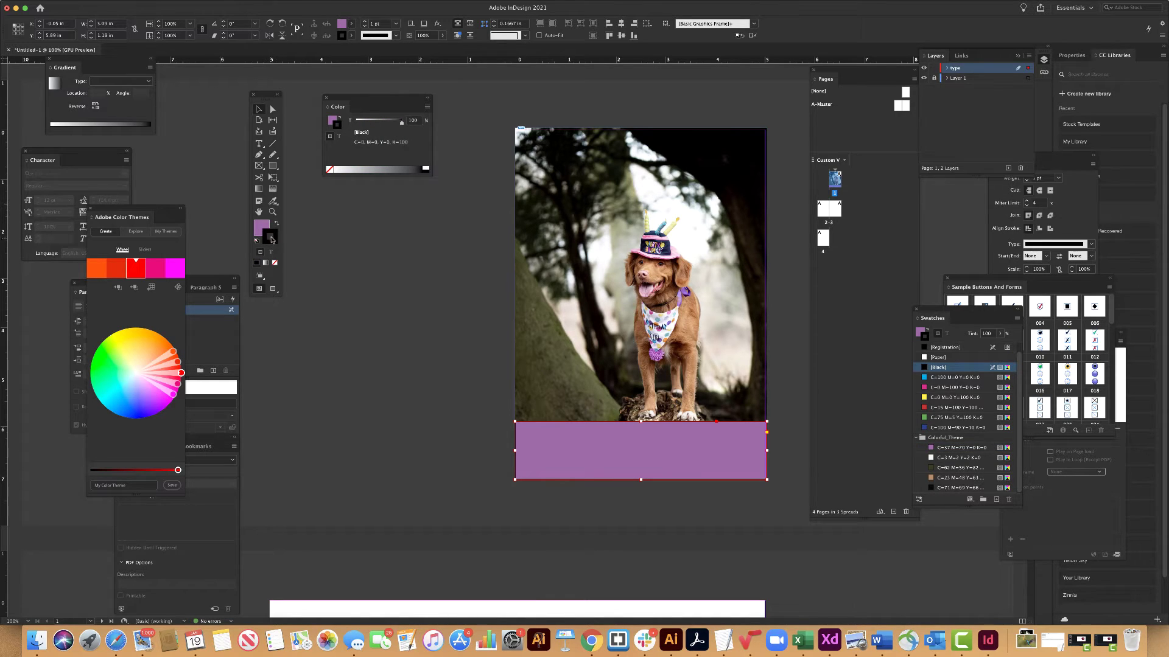
pyautogui.click(397, 37)
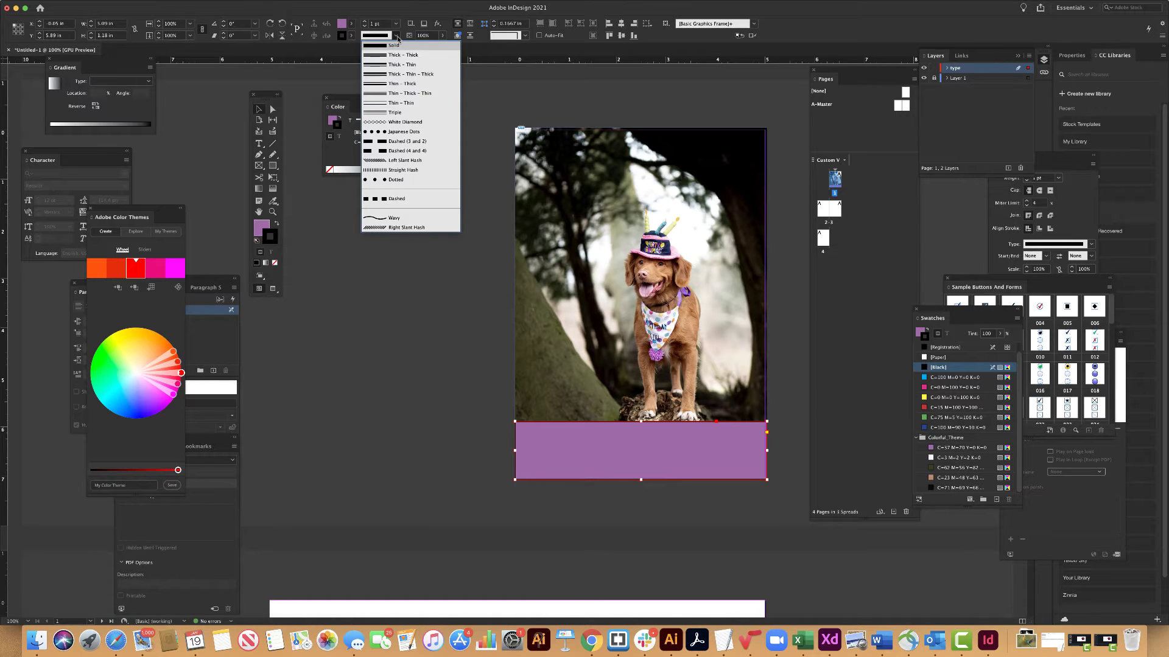
pyautogui.click(398, 55)
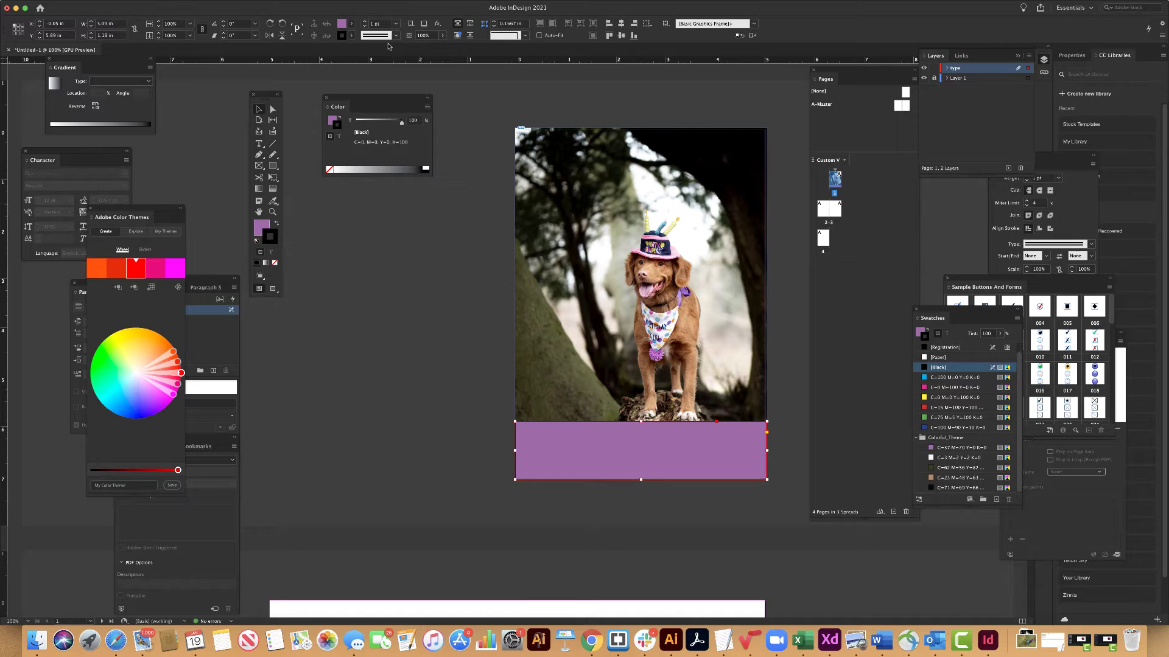
pyautogui.click(350, 36)
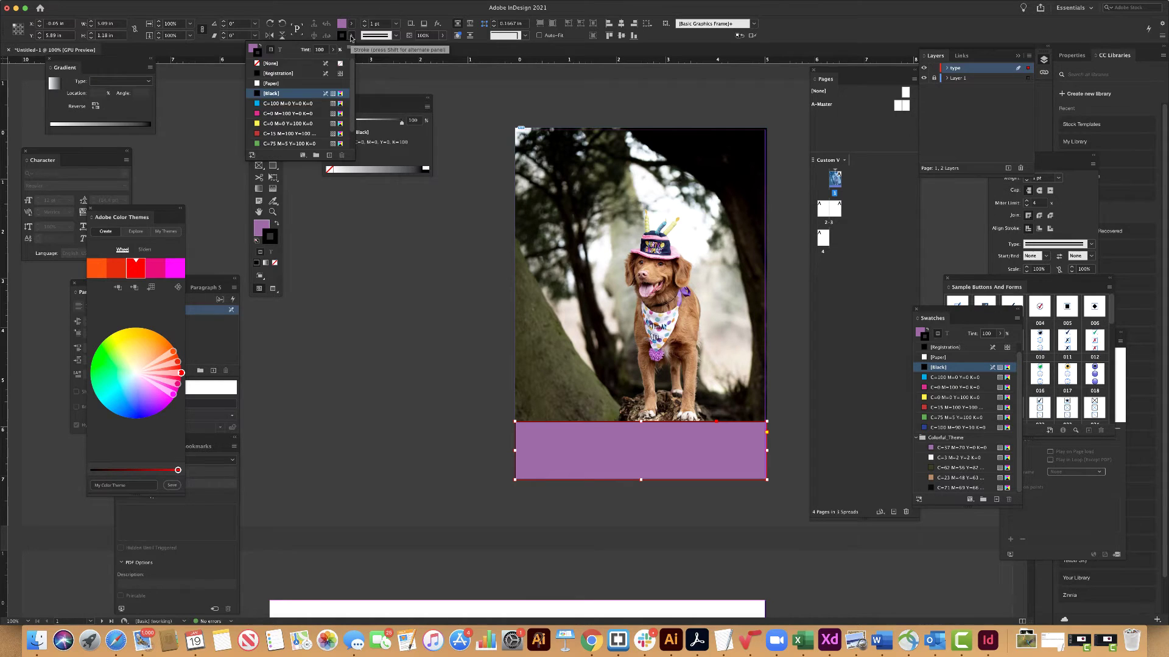
pyautogui.click(351, 35)
pyautogui.click(350, 35)
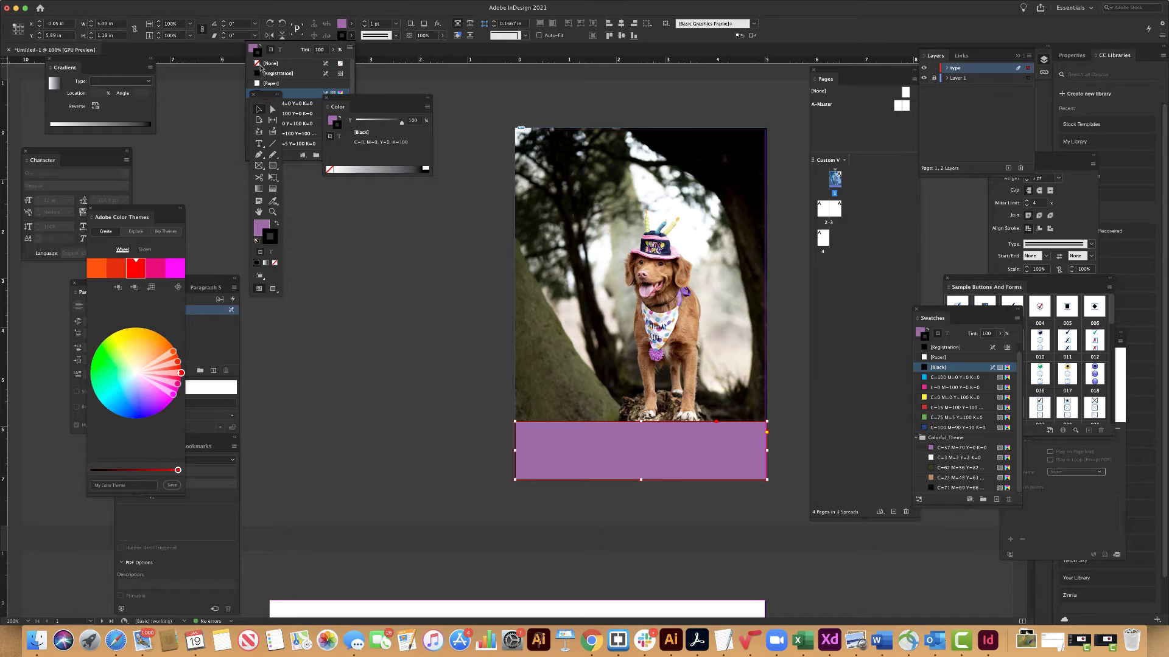
pyautogui.click(294, 62)
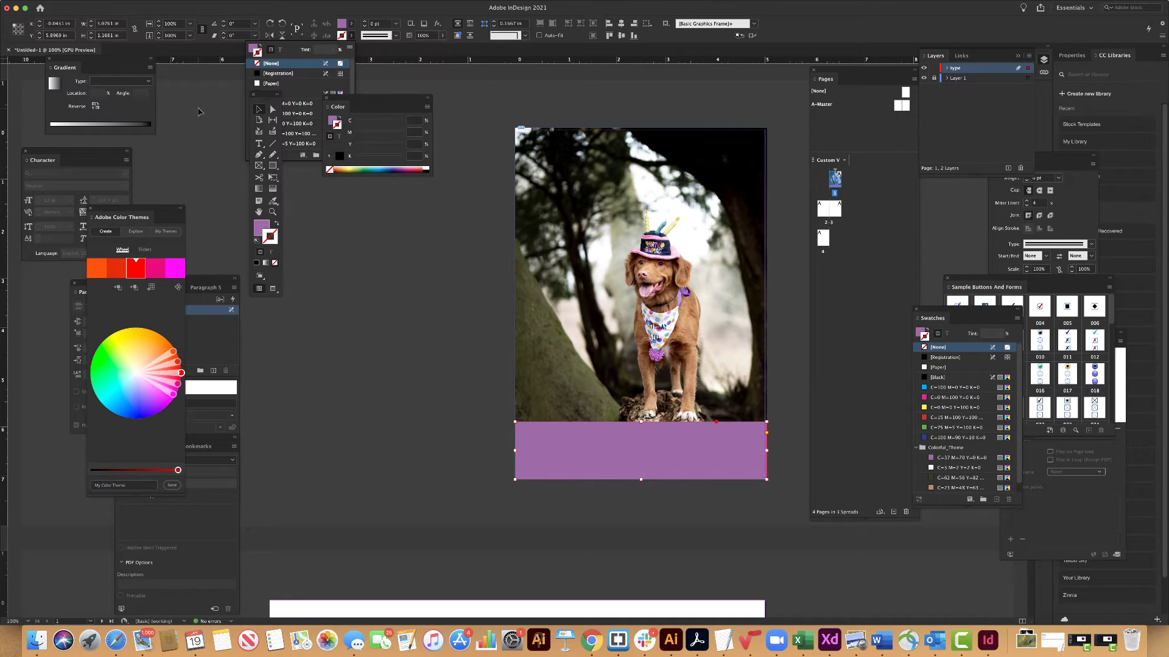
pyautogui.click(259, 110)
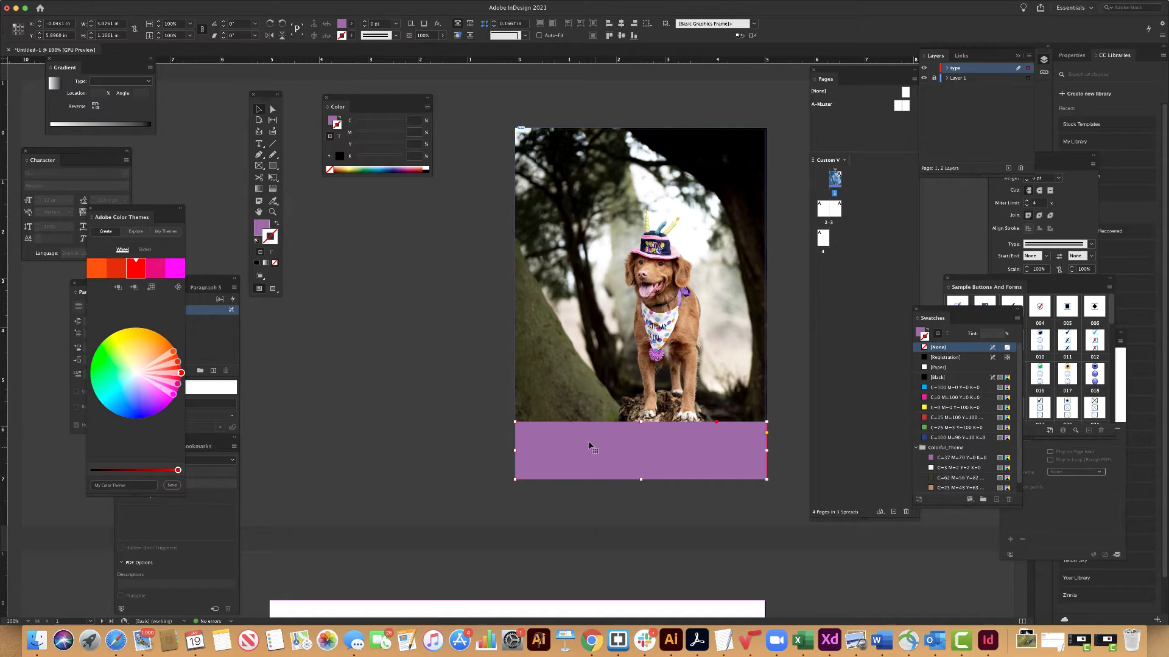
# Make the band semi-transparent, move it to the page top, make it taller, and unlock the type layer.
pyautogui.moveTo(591, 454); pyautogui.dragTo(590, 459)
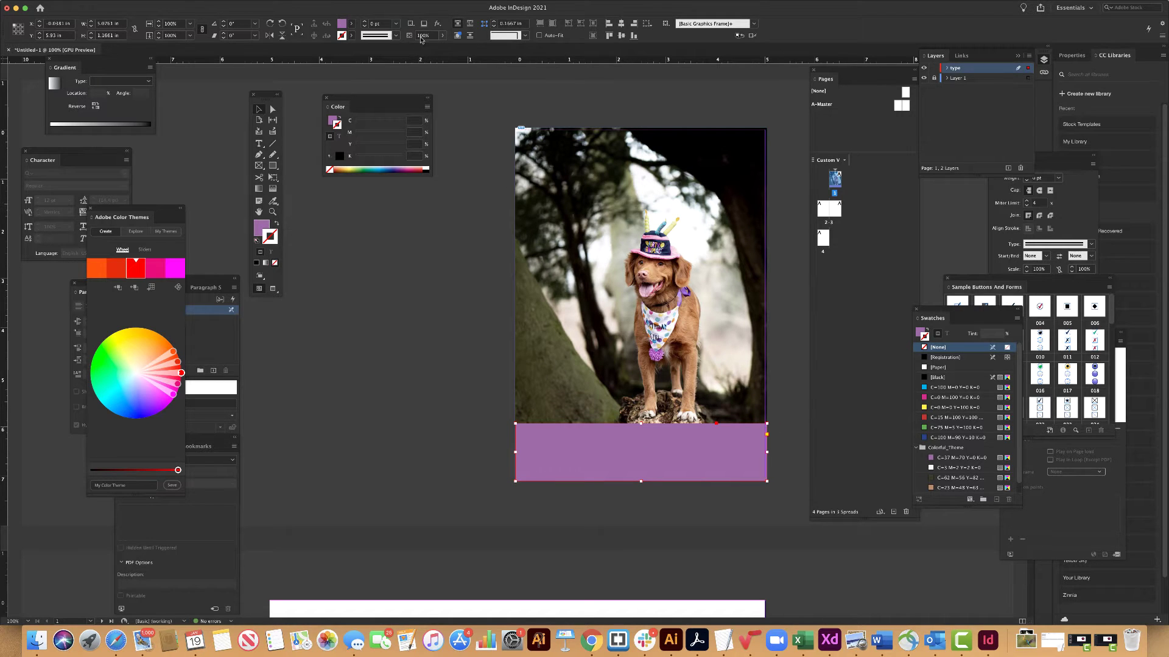
pyautogui.click(443, 36)
pyautogui.moveTo(445, 48); pyautogui.dragTo(429, 48)
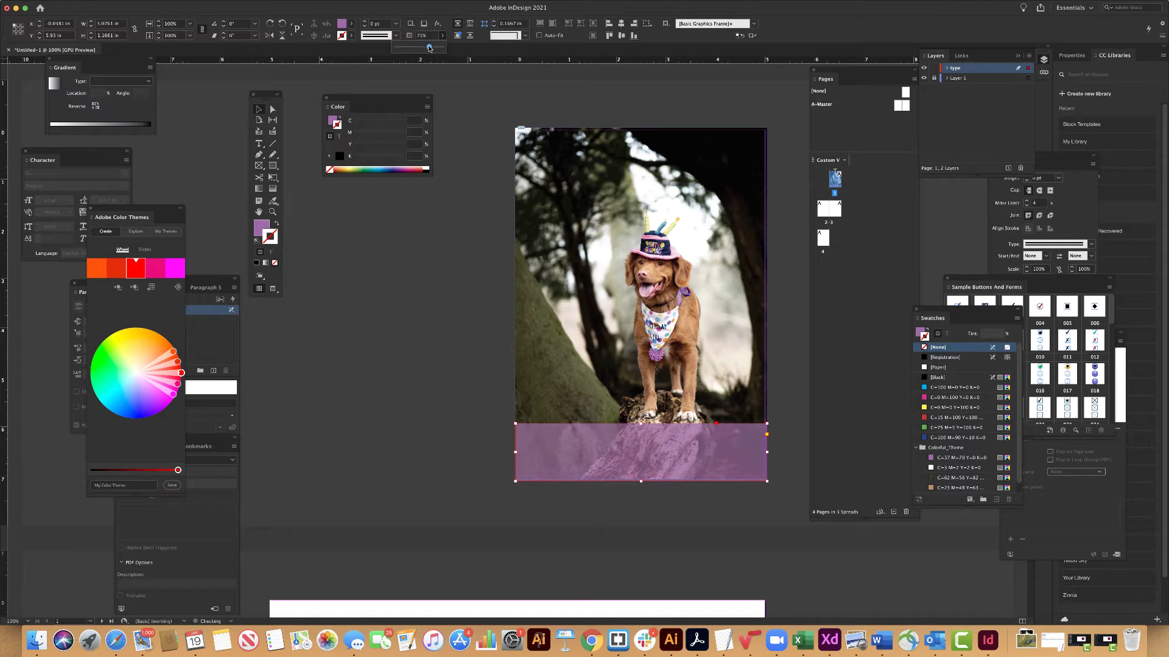
pyautogui.moveTo(602, 428); pyautogui.dragTo(601, 162)
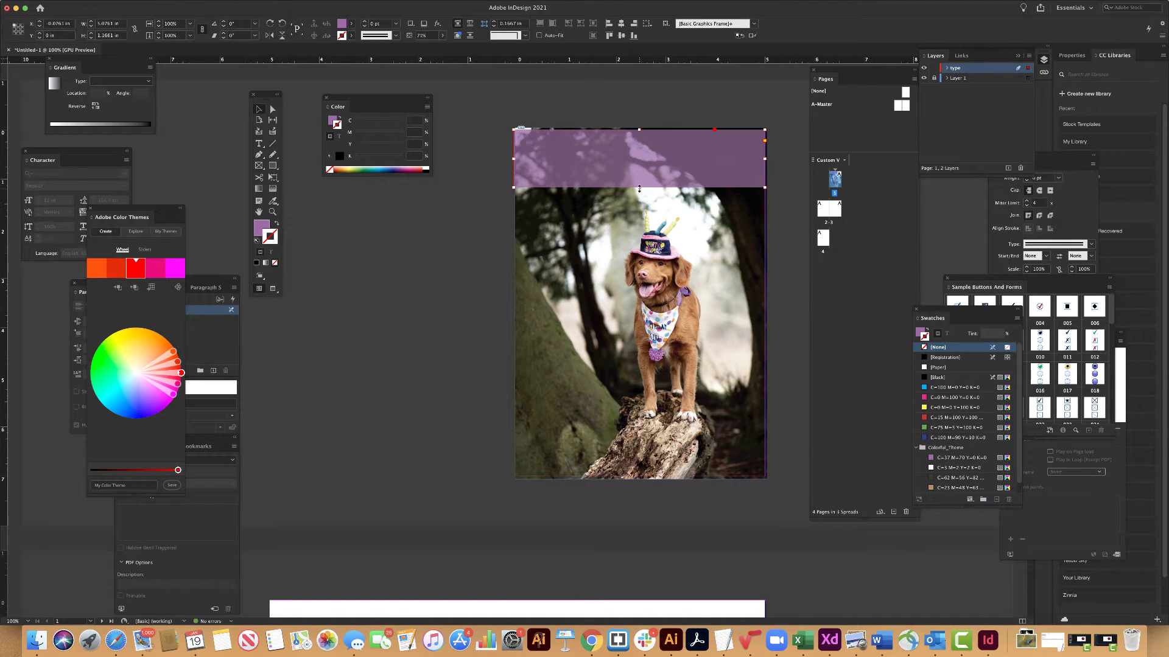
pyautogui.moveTo(639, 188); pyautogui.dragTo(640, 202)
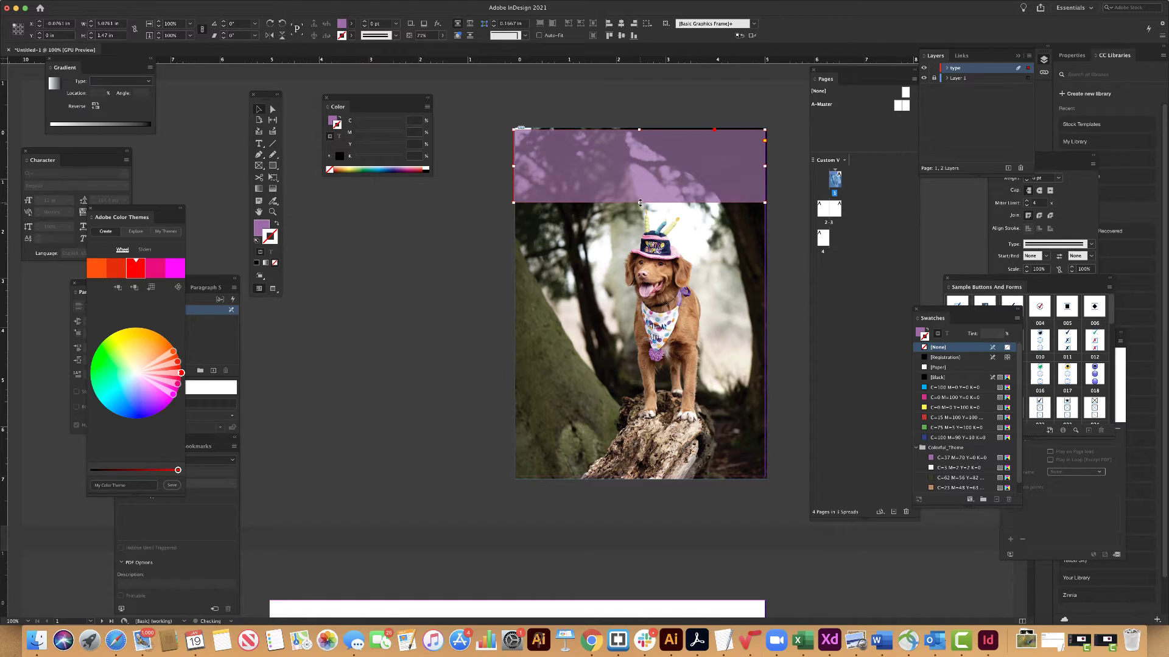
pyautogui.click(934, 68)
pyautogui.click(933, 68)
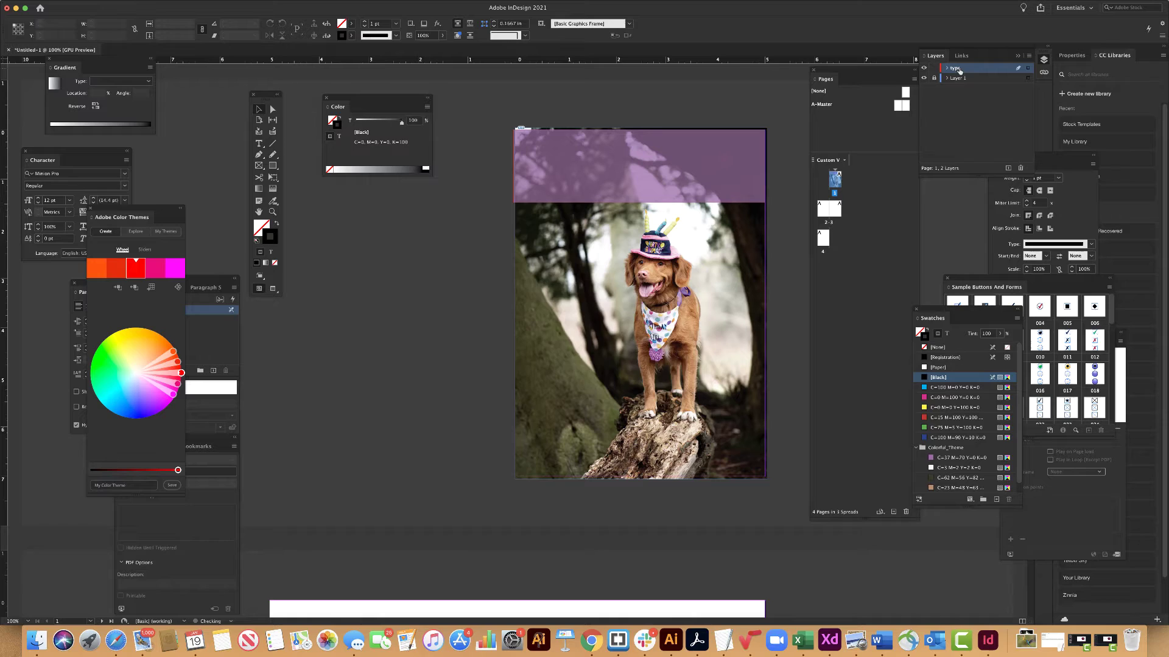
pyautogui.doubleClick(960, 71)
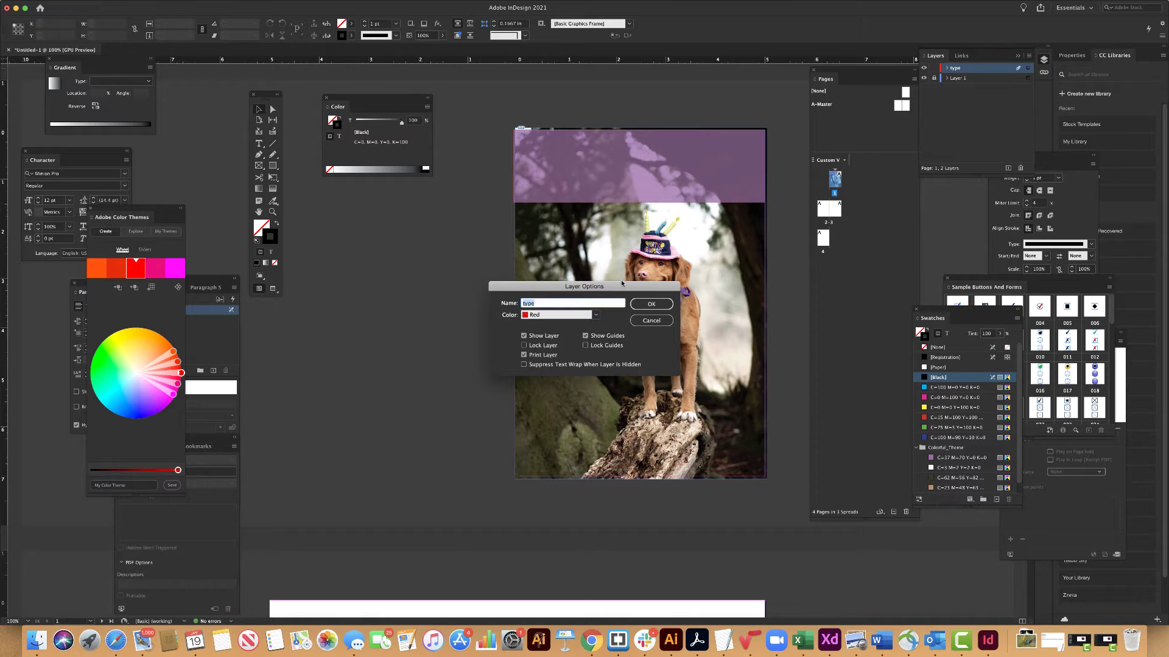
# Rename the 'type' layer to 'shape', then add Layer 3 and name it 'type'.
pyautogui.write('sp')
pyautogui.write('aoe')
pyautogui.write('pe')
pyautogui.press('Return')
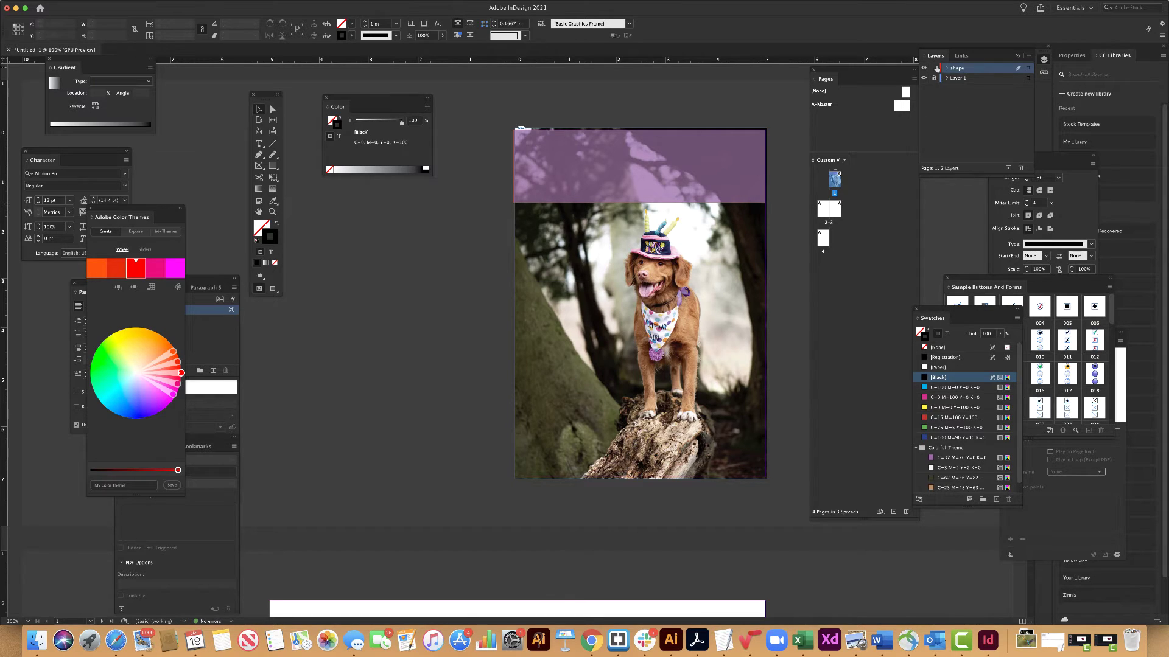
pyautogui.click(1008, 168)
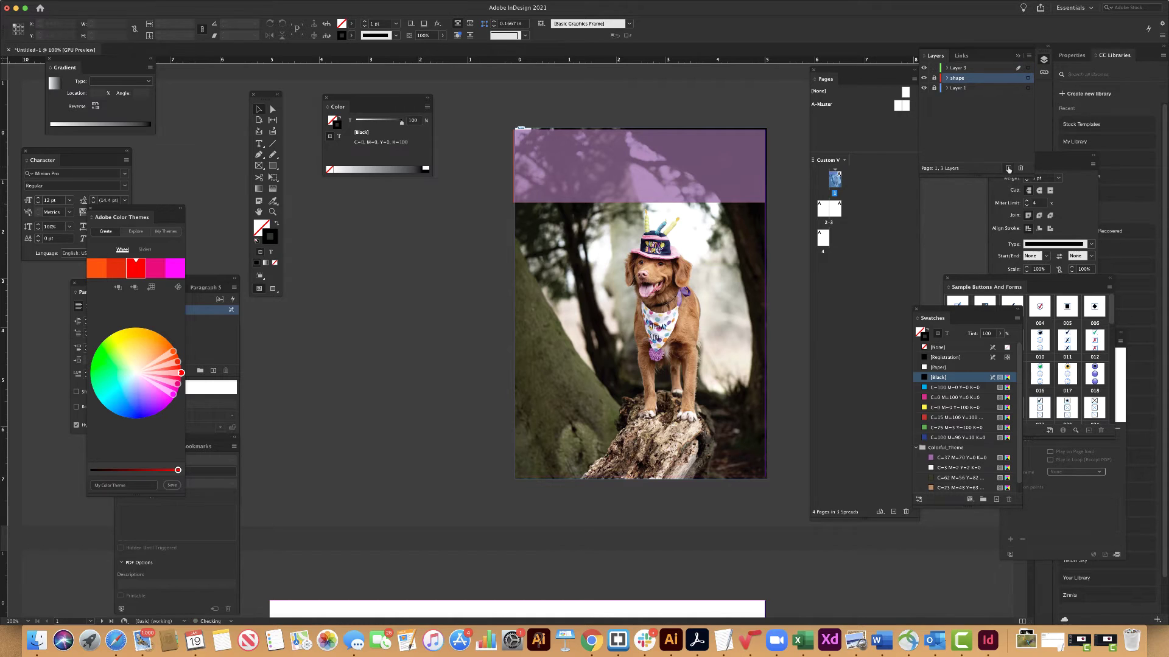
pyautogui.doubleClick(958, 68)
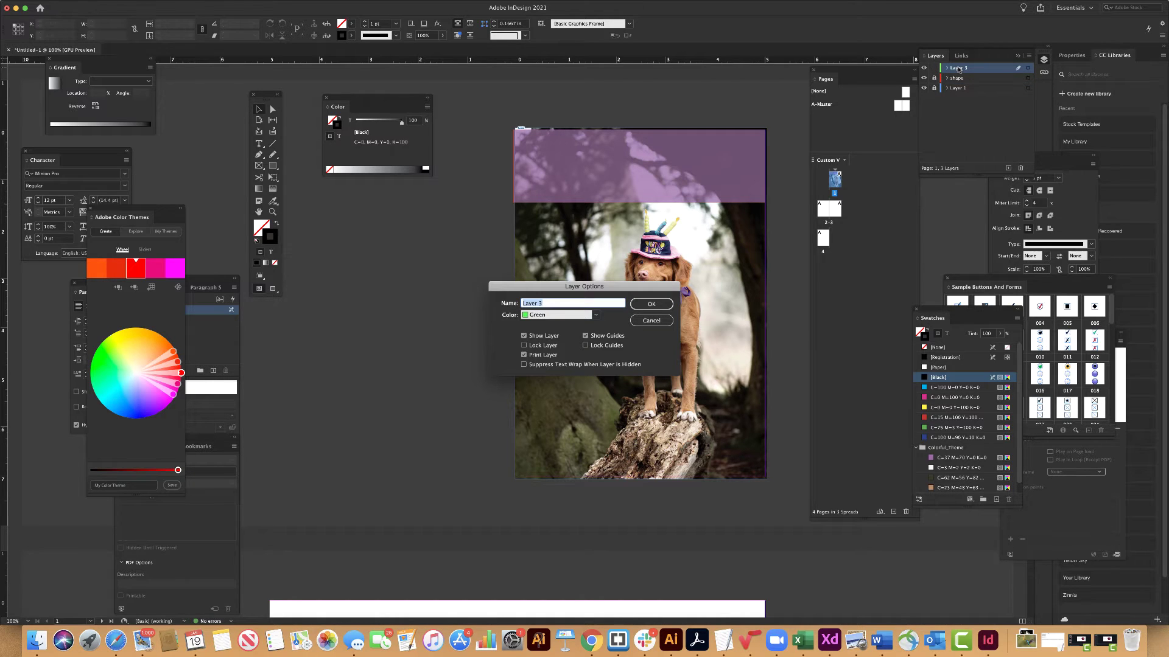
pyautogui.write('type')
pyautogui.click(651, 304)
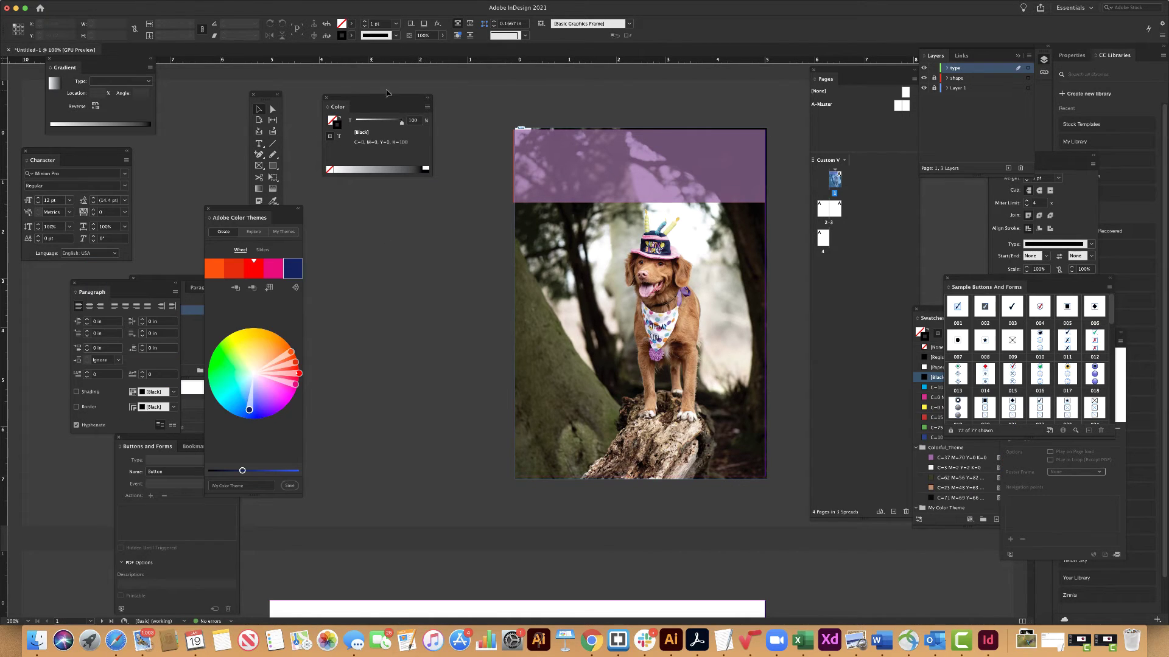
# Type 'Happy Birthday!' in a text frame on the purple band and set it in Blenny Black.
pyautogui.click(258, 143)
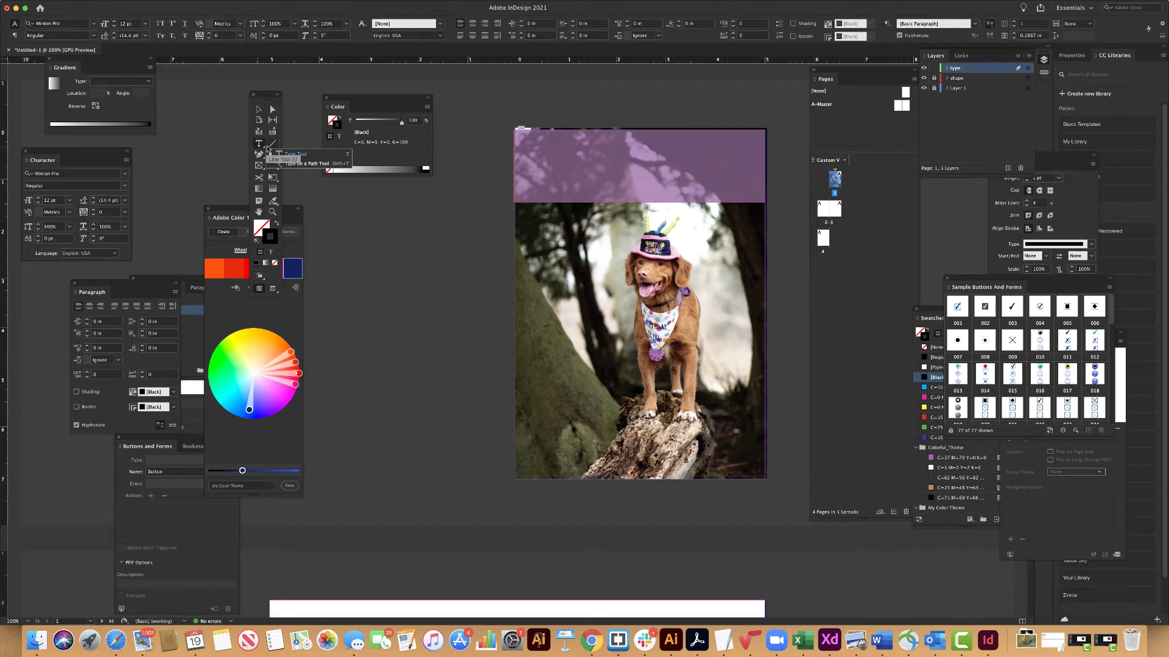
pyautogui.moveTo(525, 137); pyautogui.dragTo(759, 194)
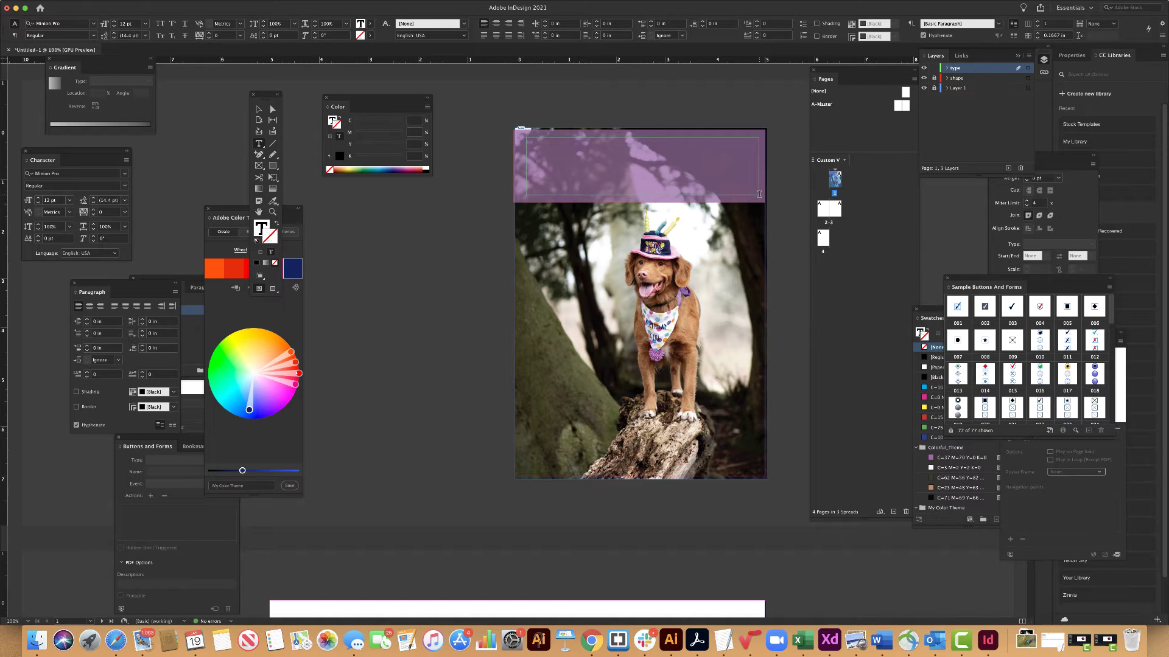
pyautogui.write('Happy Birthday!')
pyautogui.tripleClick(543, 141)
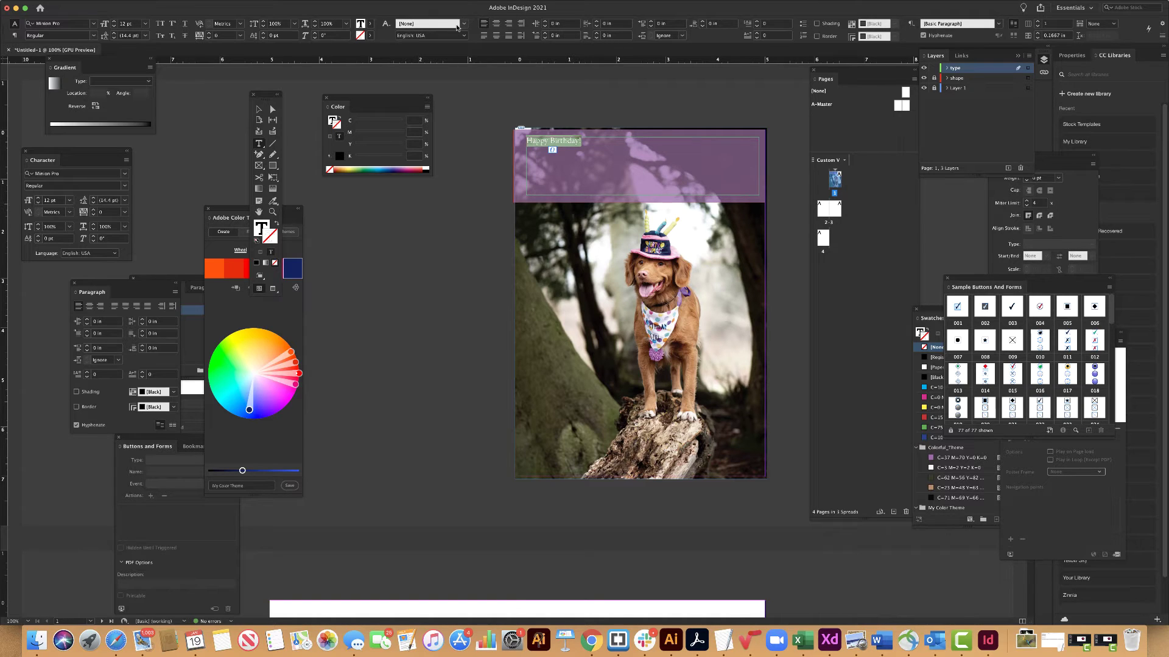
pyautogui.click(463, 23)
pyautogui.click(462, 24)
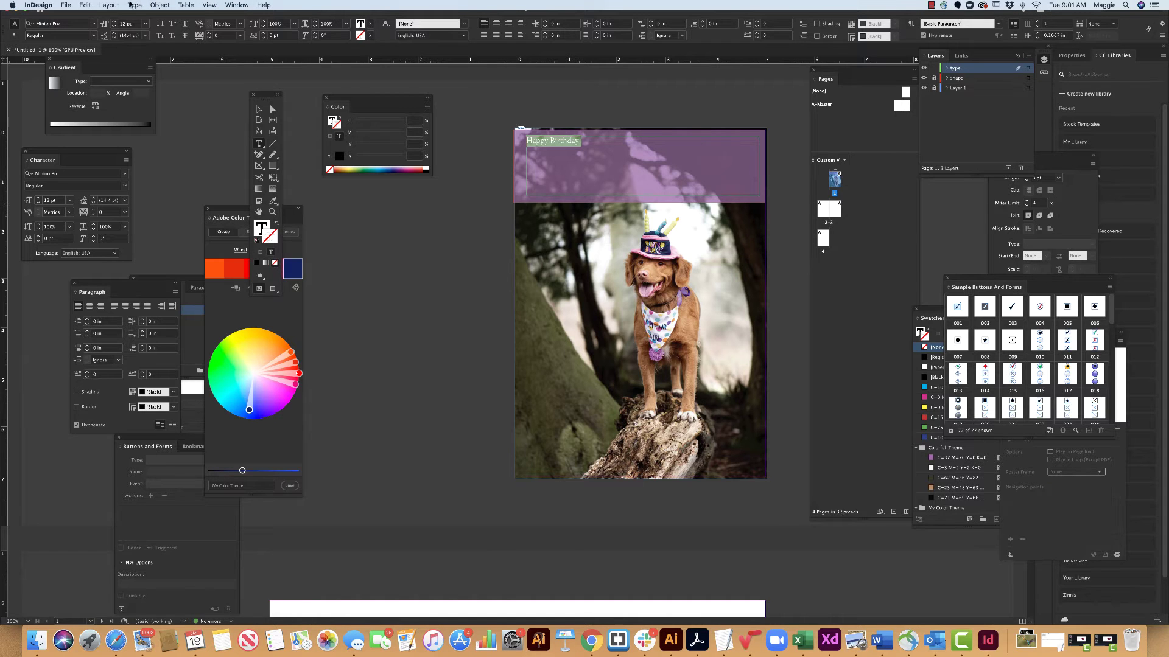
pyautogui.click(133, 5)
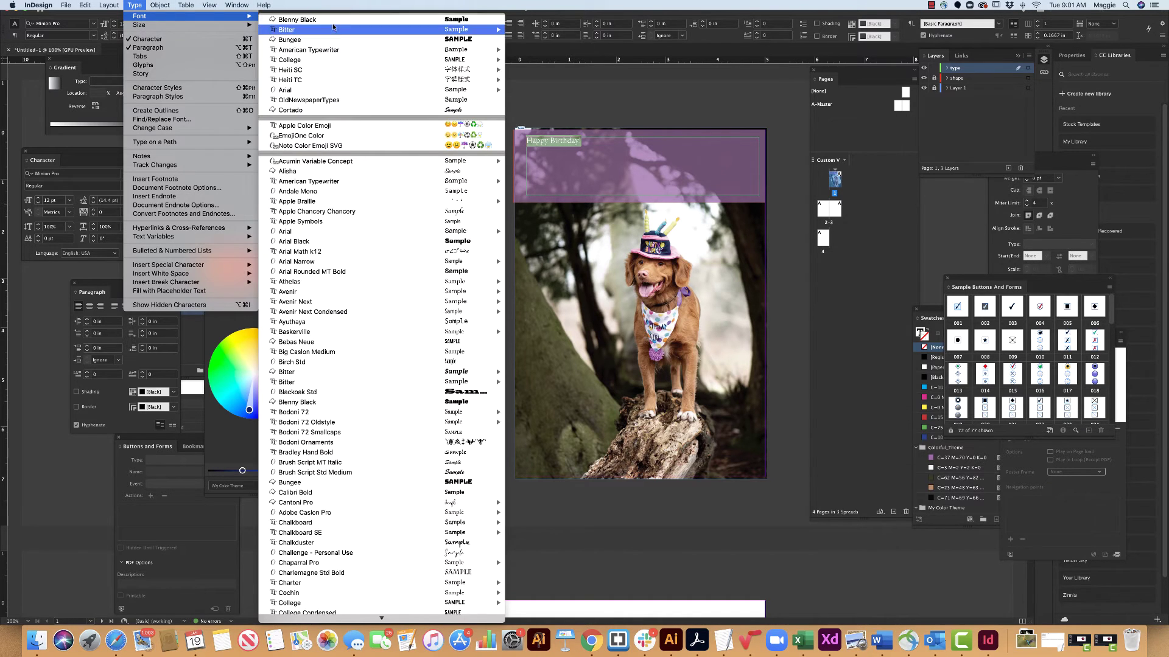
pyautogui.click(329, 19)
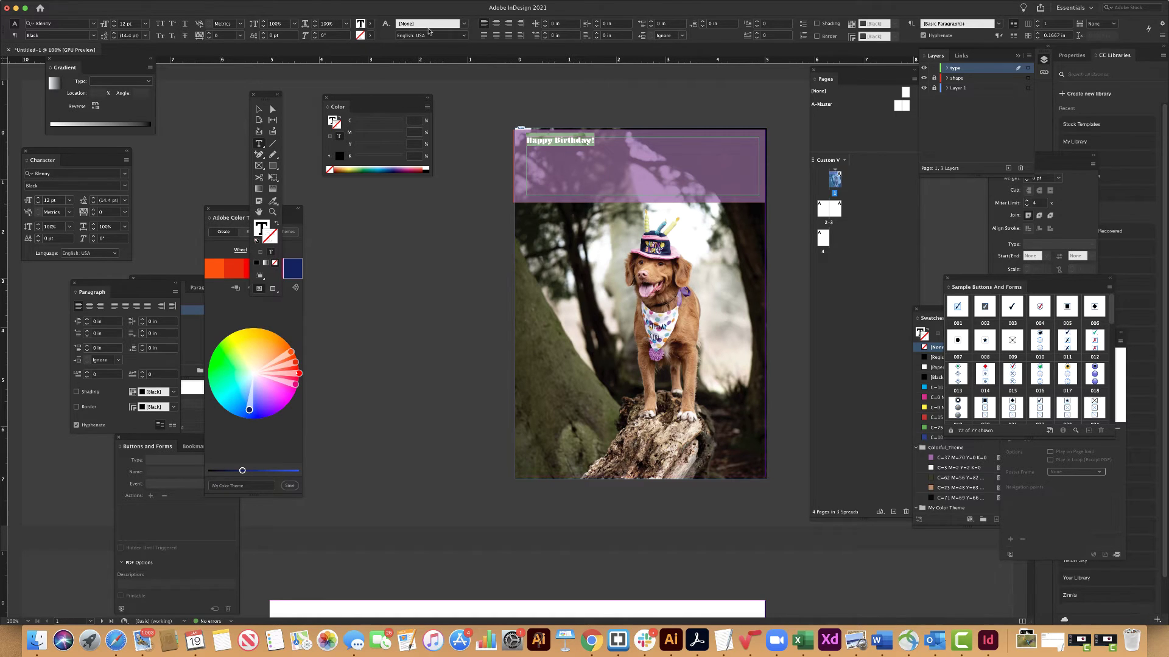
# Increase the greeting's font size past 30 pt until it fills the band width.
pyautogui.click(114, 21)
pyautogui.click(114, 21)
pyautogui.click(113, 21)
pyautogui.click(114, 20)
pyautogui.click(114, 21)
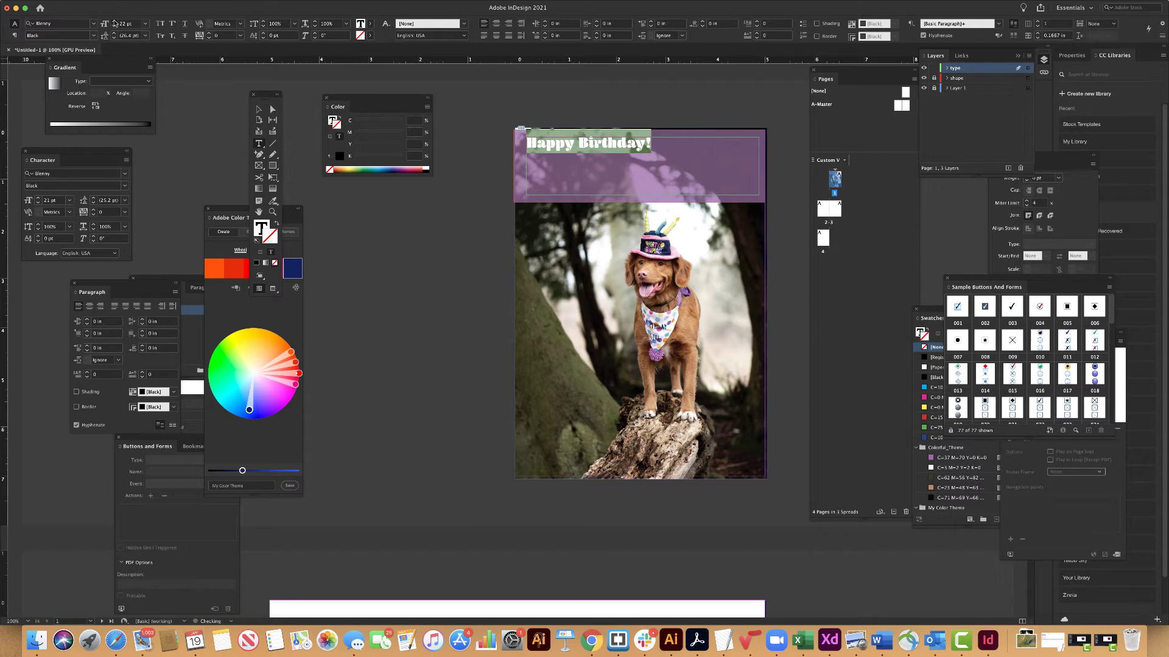
pyautogui.click(113, 21)
pyautogui.click(114, 21)
pyautogui.click(114, 21)
pyautogui.click(114, 20)
pyautogui.click(114, 21)
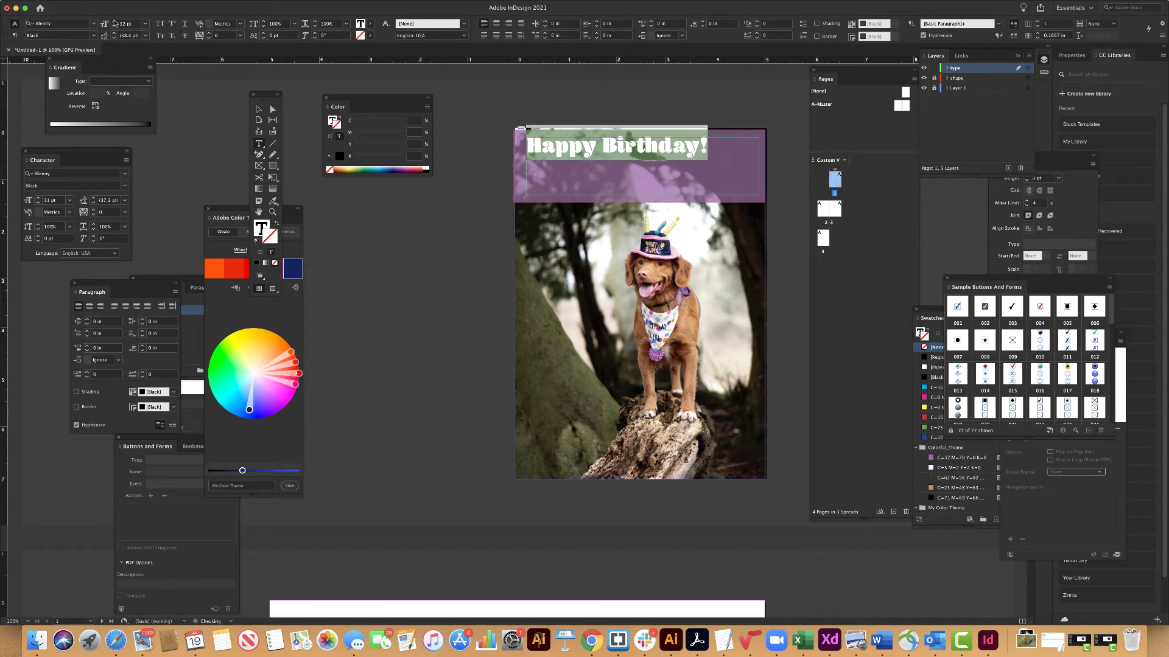
pyautogui.click(114, 21)
pyautogui.click(114, 21)
pyautogui.click(113, 21)
pyautogui.click(114, 21)
pyautogui.click(114, 21)
pyautogui.click(114, 21)
pyautogui.click(114, 21)
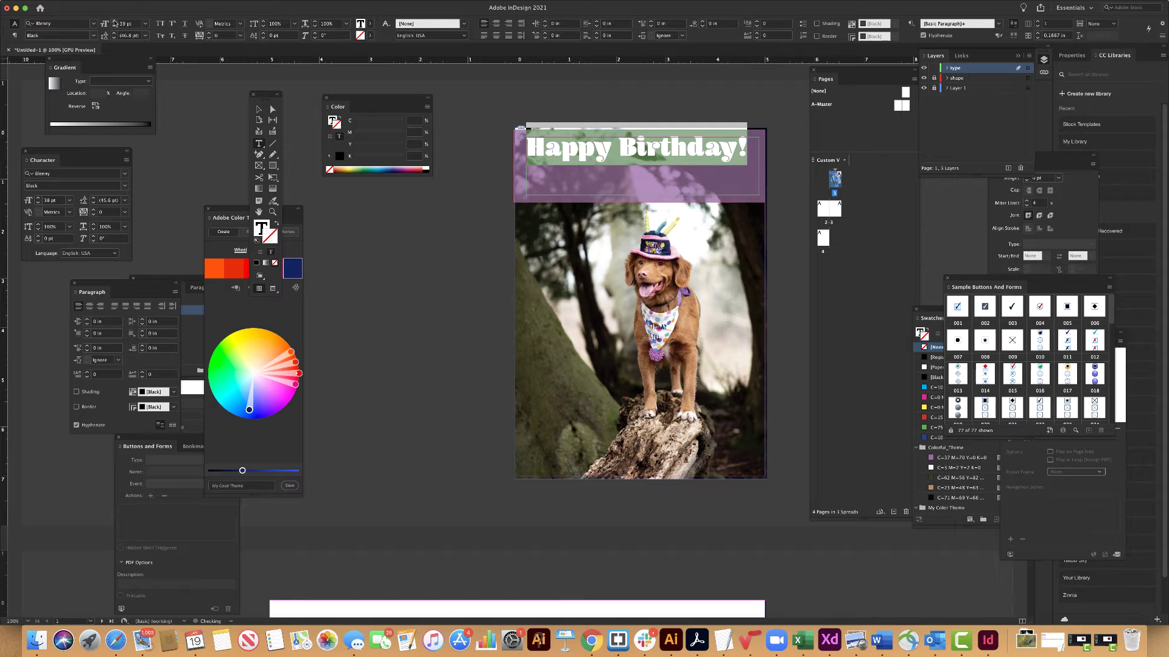
pyautogui.click(114, 21)
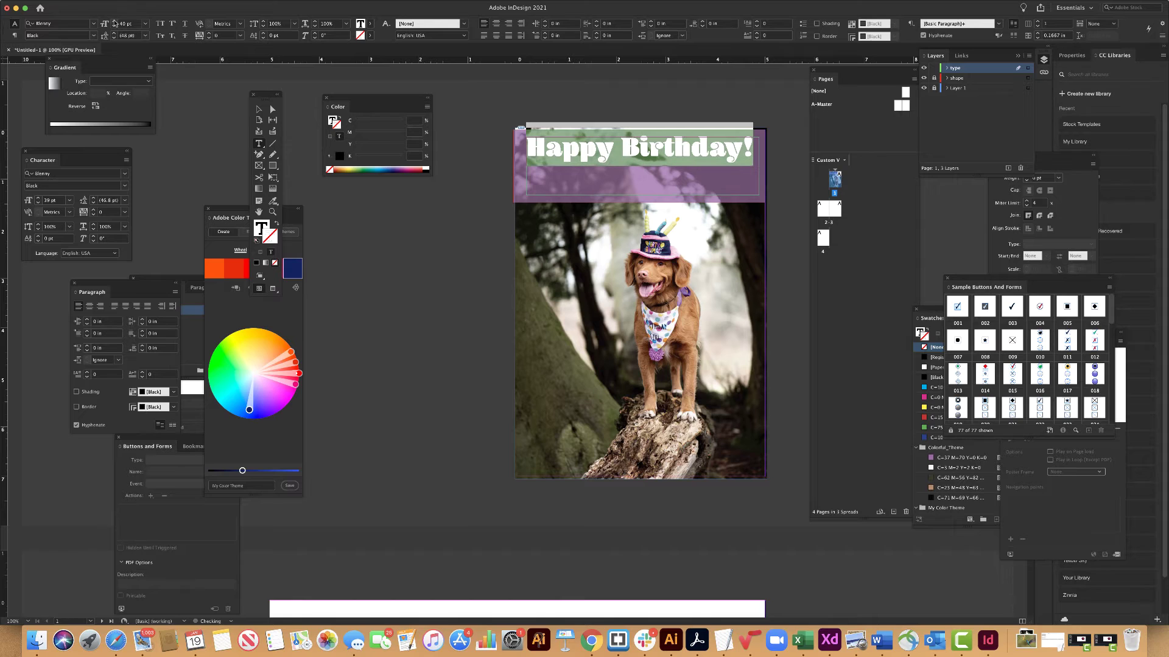
# Reposition the headline frame within the band and shorten its height.
pyautogui.click(259, 109)
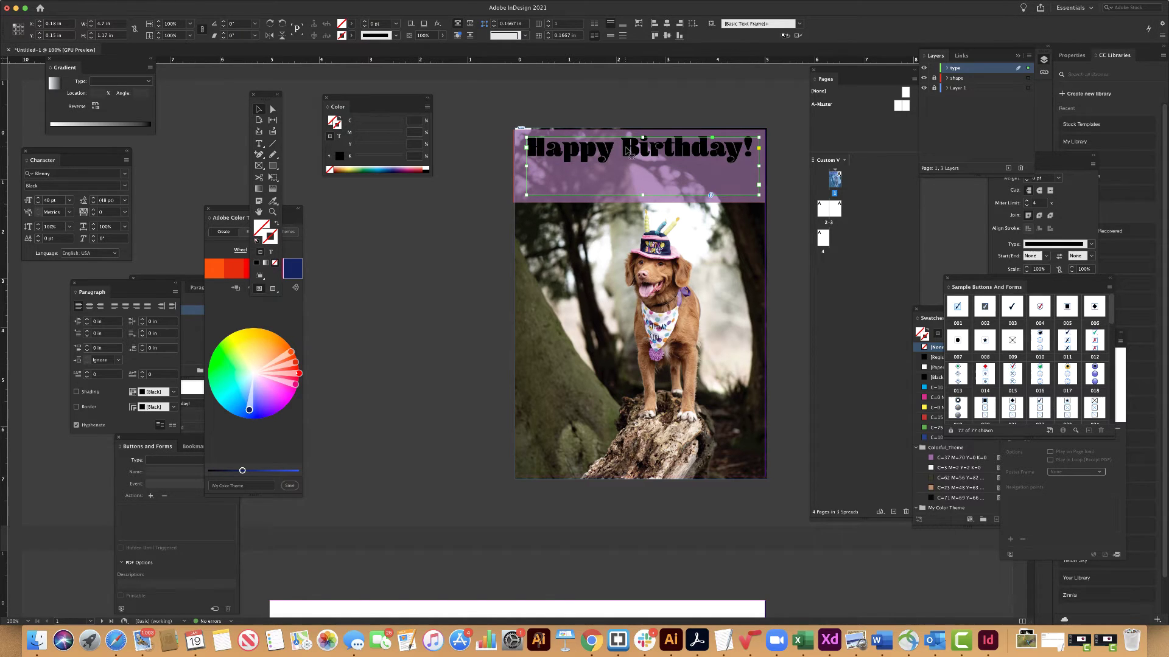
pyautogui.moveTo(626, 148); pyautogui.dragTo(626, 160)
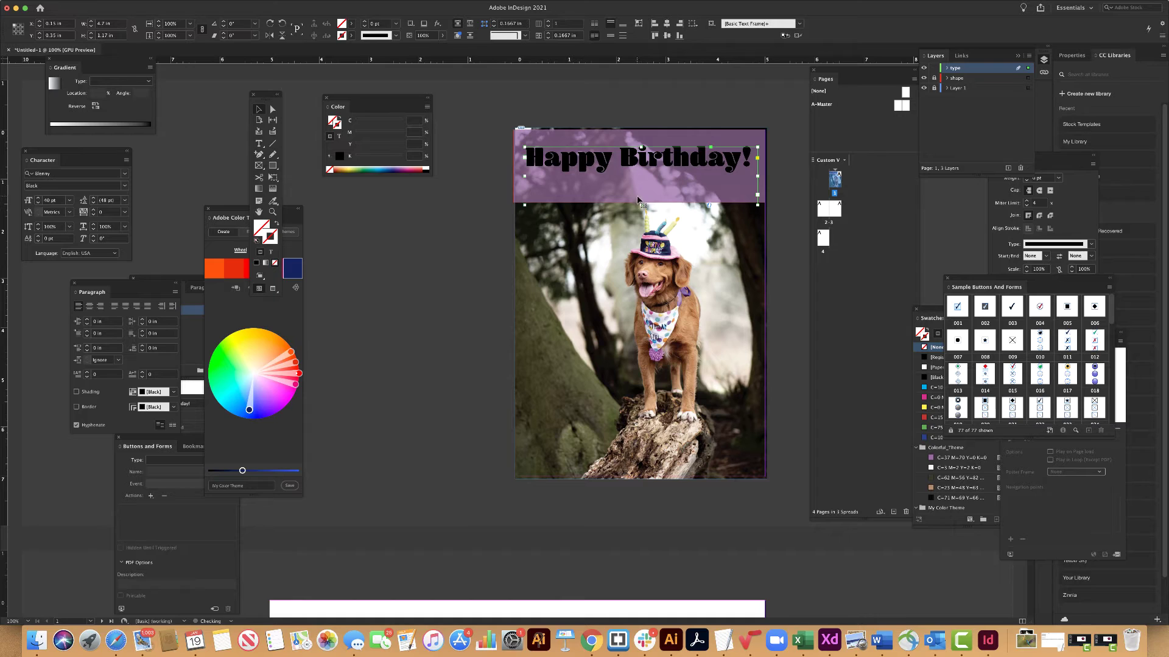
pyautogui.moveTo(640, 205); pyautogui.dragTo(645, 168)
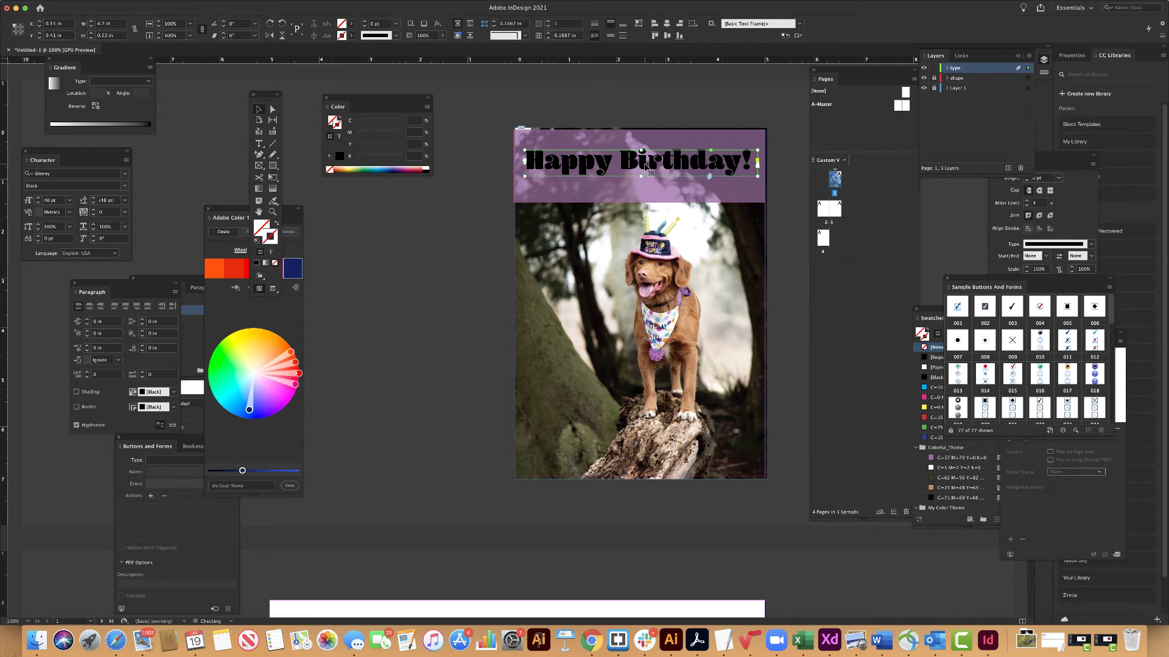
# Colour all the headline text white using hex ffffff.
pyautogui.doubleClick(646, 167)
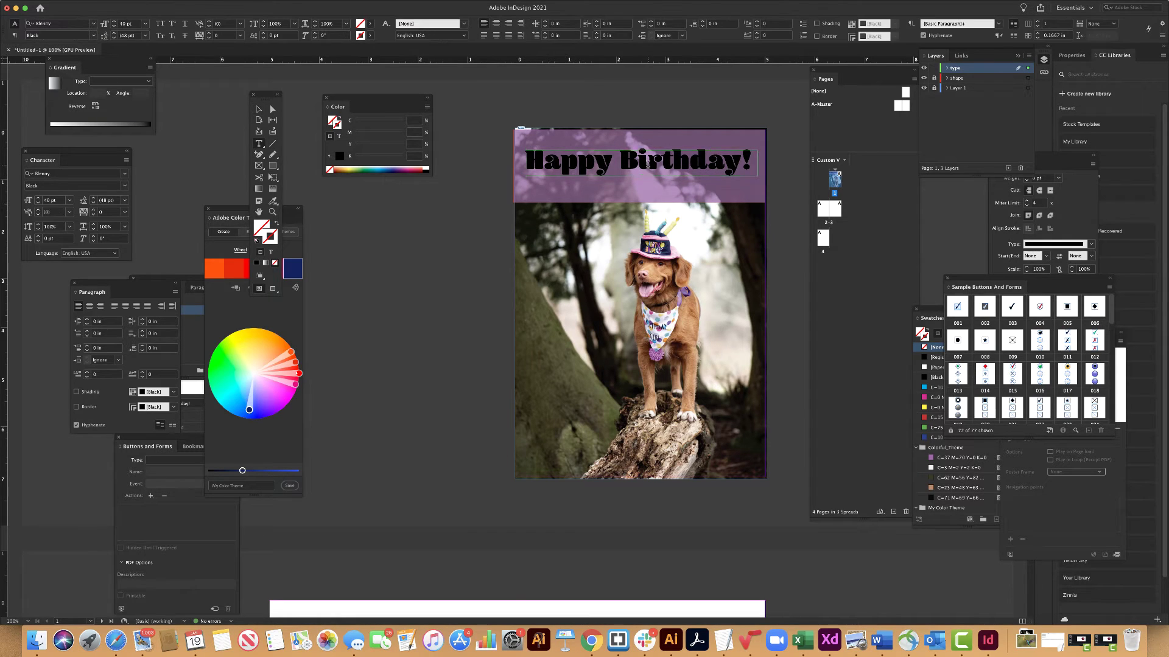
pyautogui.hotkey('ctrl', 'a')
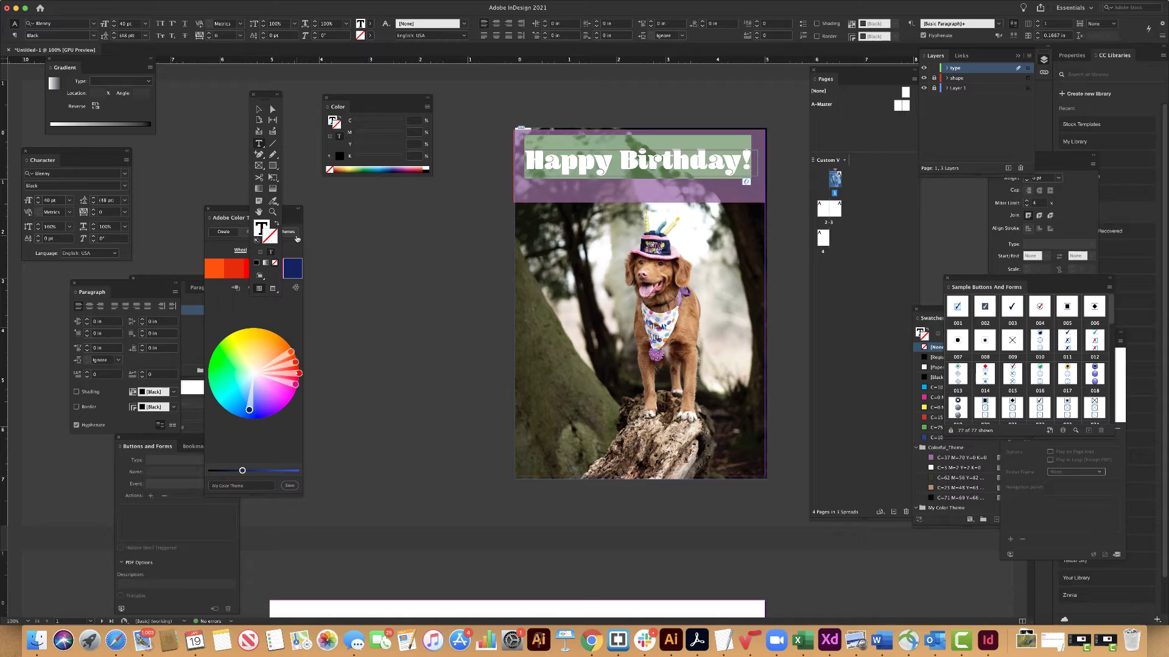
pyautogui.doubleClick(260, 228)
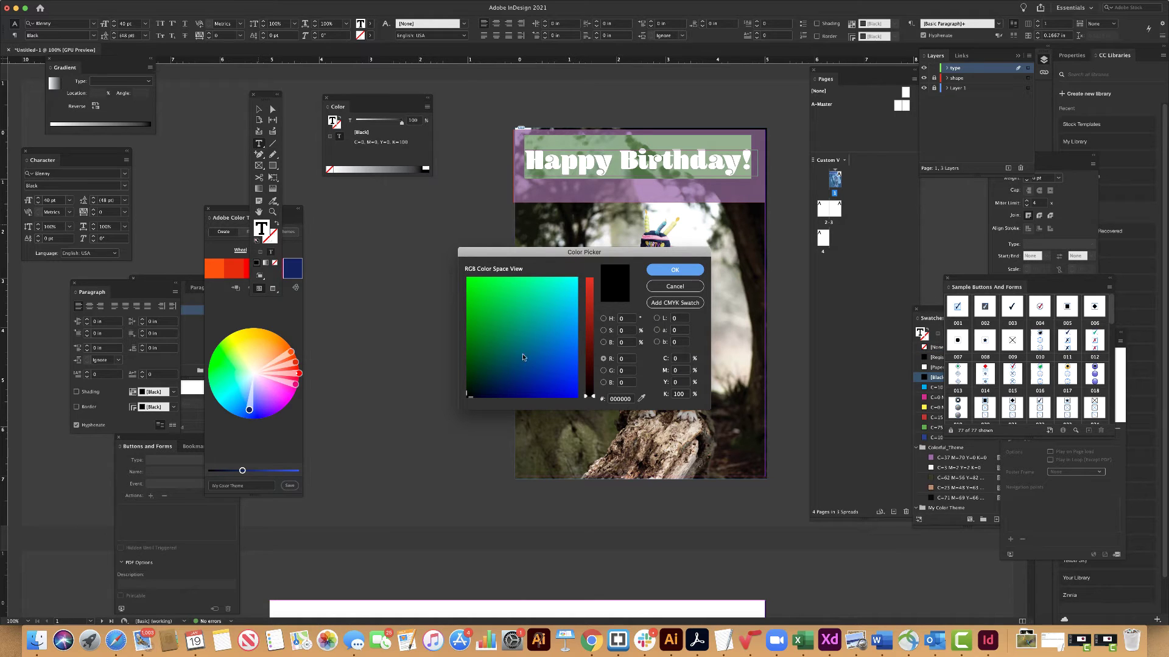
pyautogui.doubleClick(614, 400)
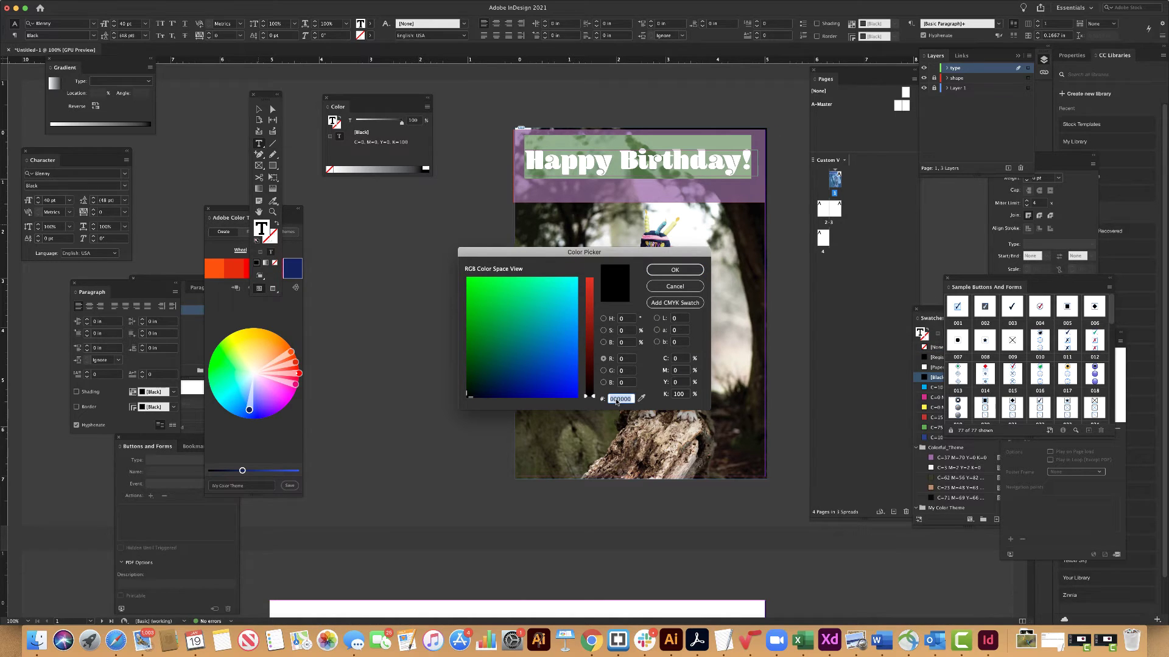
pyautogui.write('ffffff')
pyautogui.press('Return')
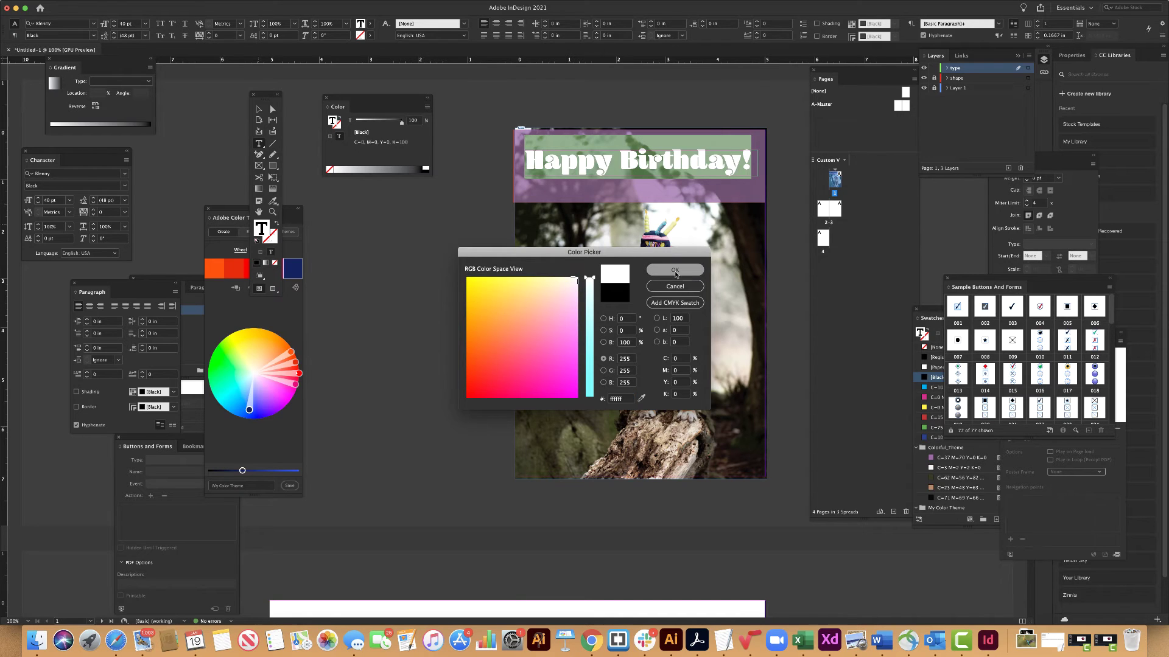
# Shift the headline frame slightly on the purple band.
pyautogui.click(258, 110)
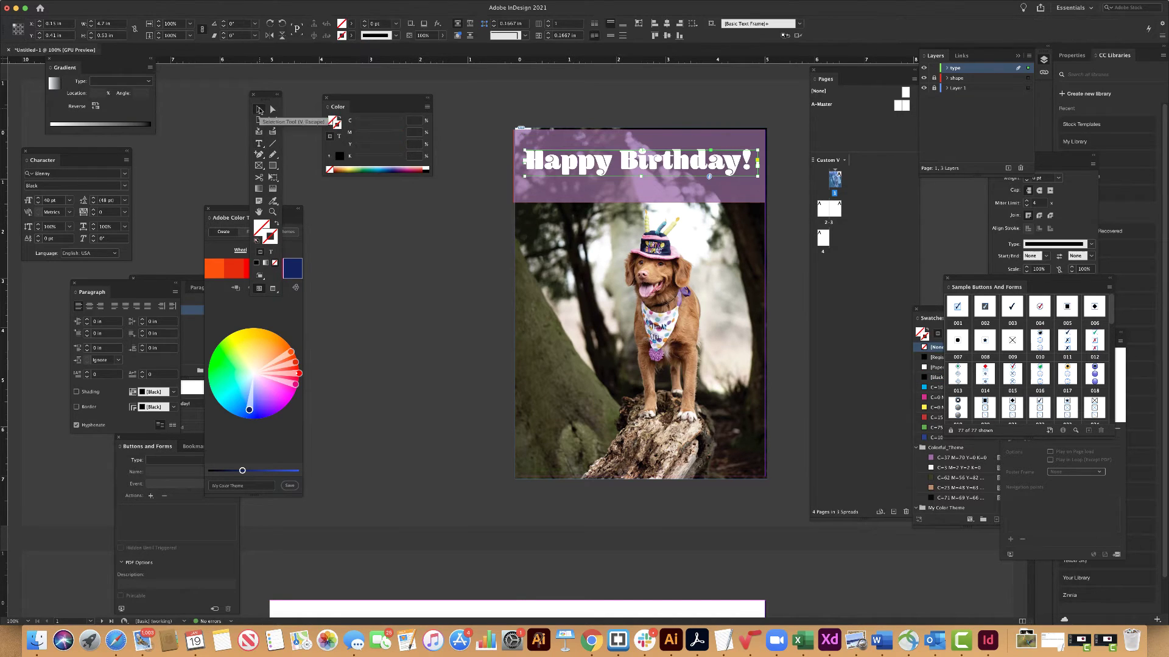
pyautogui.click(603, 166)
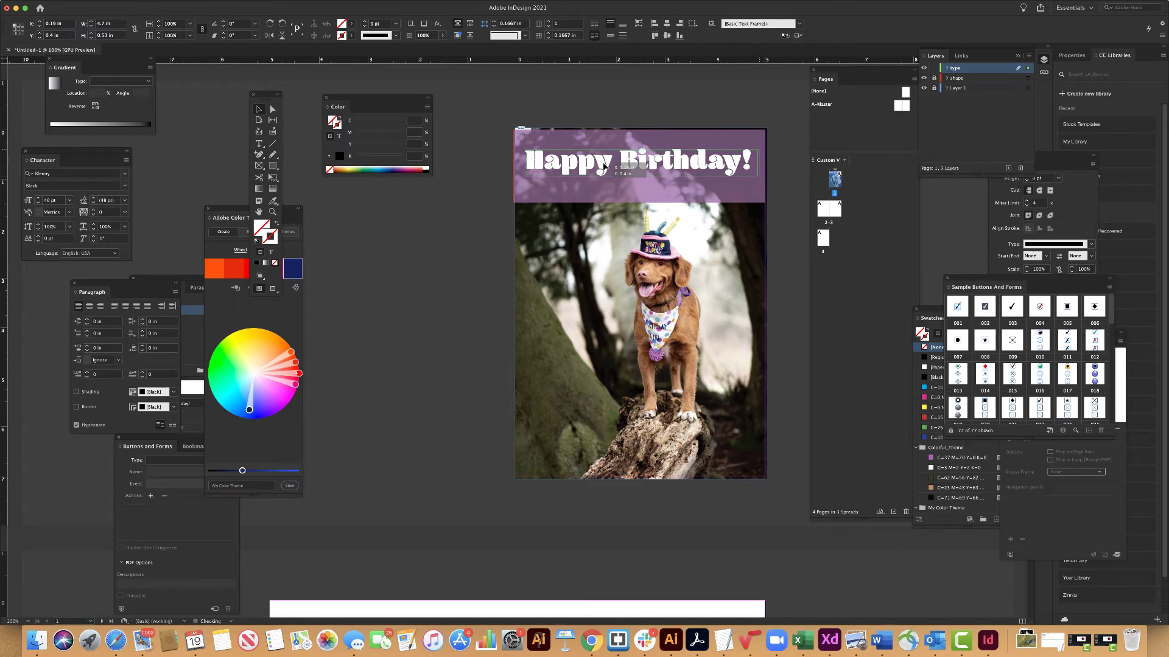
pyautogui.moveTo(603, 166); pyautogui.dragTo(607, 170)
pyautogui.press('super+shift+a')
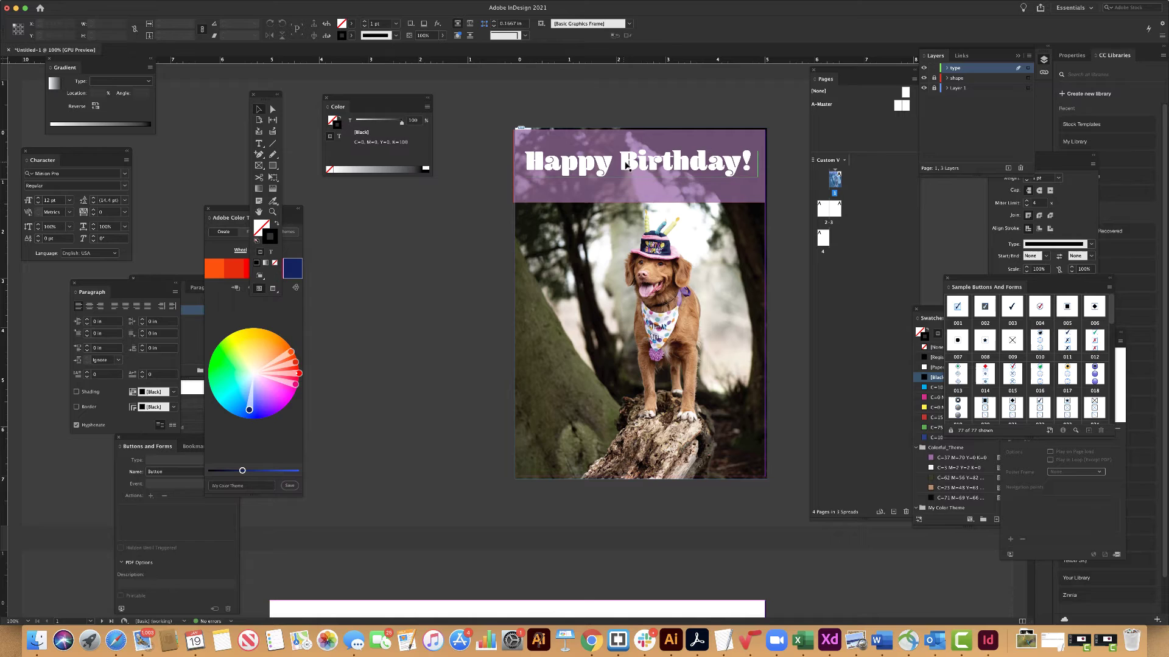
pyautogui.click(624, 172)
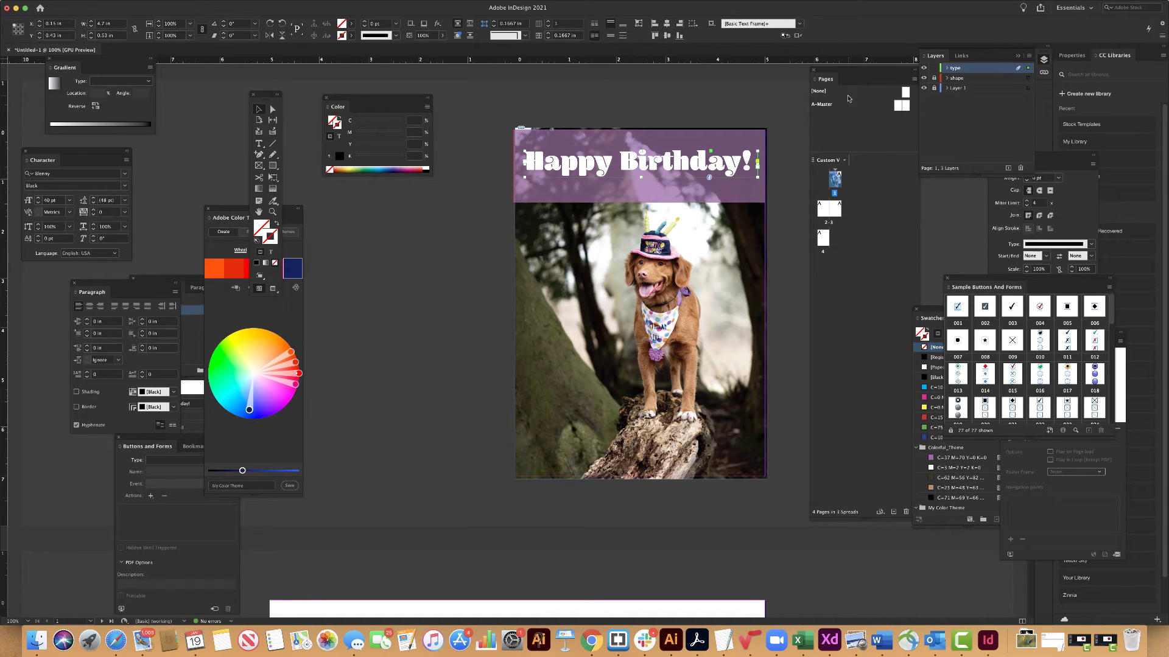
# Lock the type layer and set the band on the shape layer to 100% opacity.
pyautogui.click(934, 67)
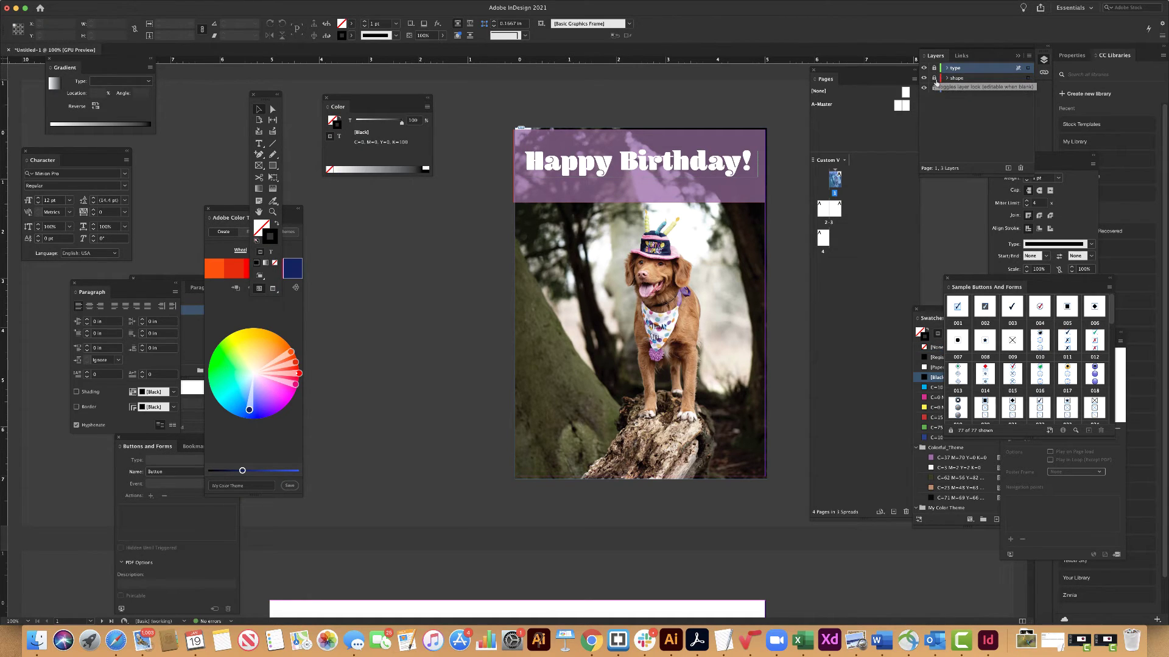
pyautogui.click(962, 79)
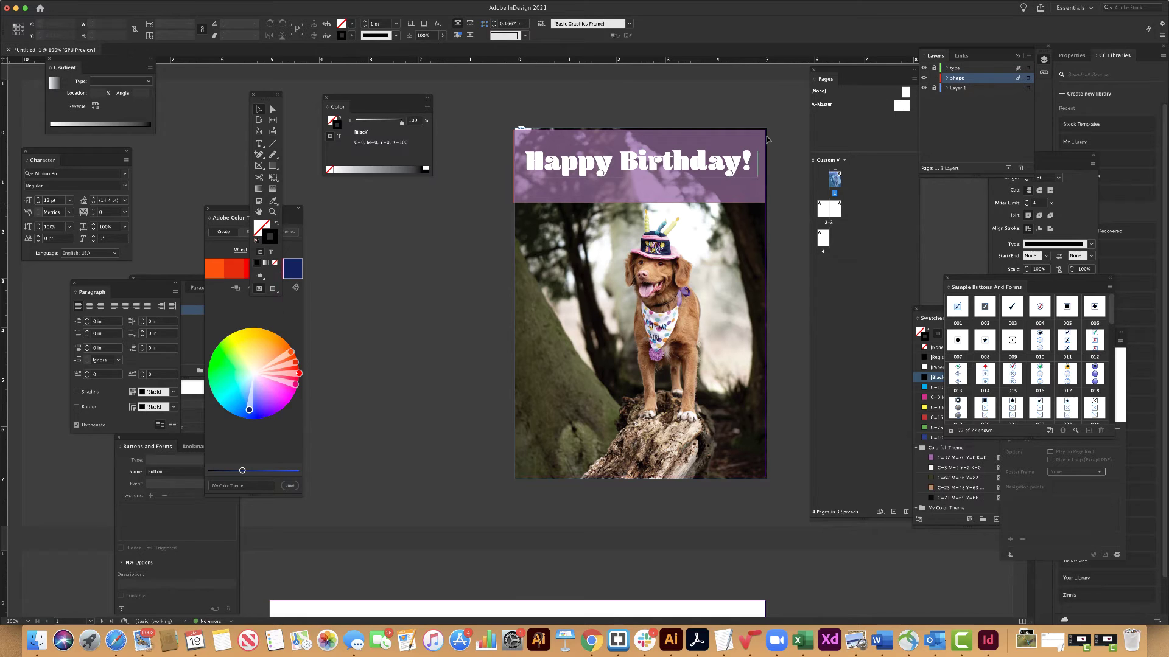
pyautogui.click(679, 202)
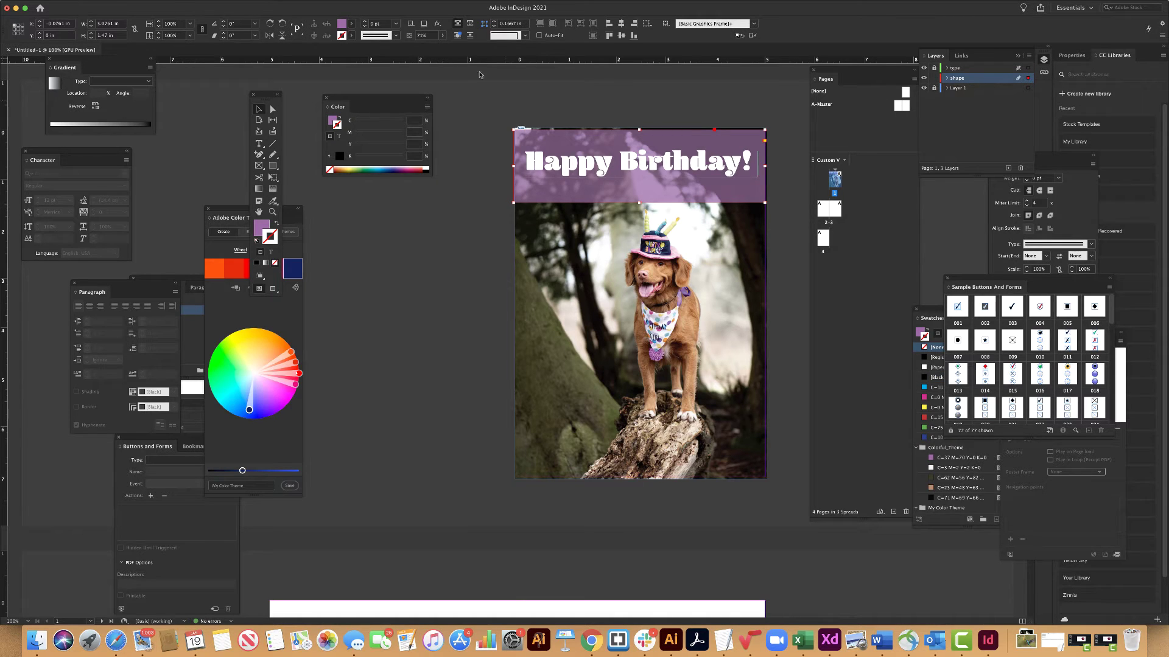
pyautogui.click(443, 36)
pyautogui.moveTo(430, 47); pyautogui.dragTo(443, 47)
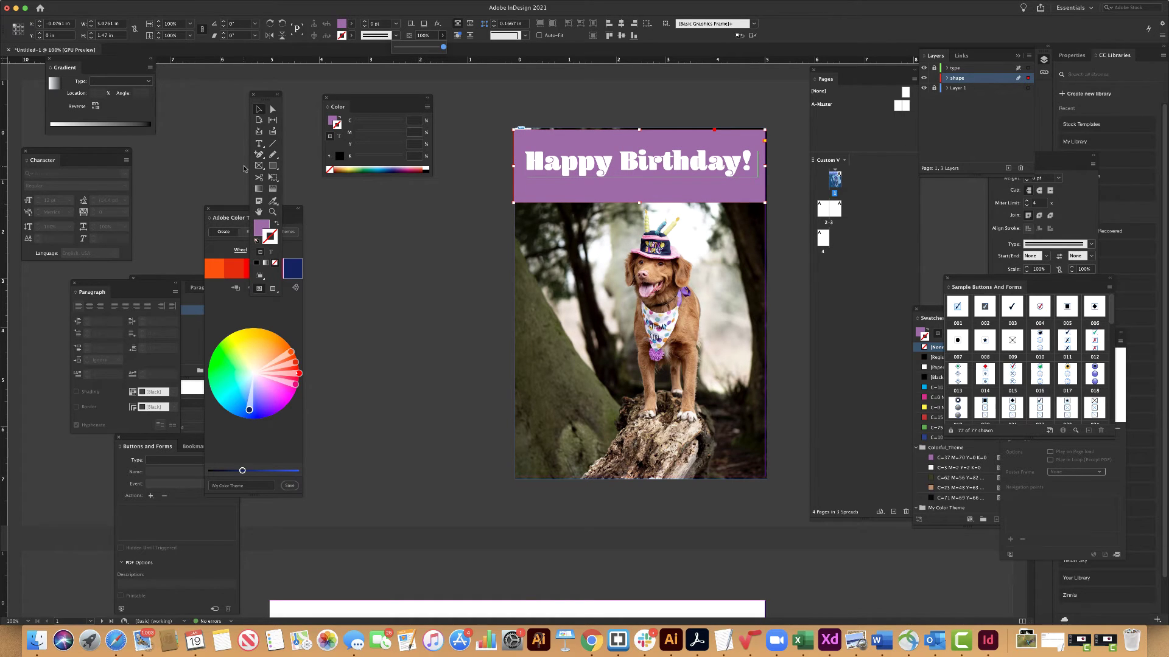
# Shift the band's fill to a bluer purple, darken it with 47% black, and nudge it up.
pyautogui.doubleClick(256, 224)
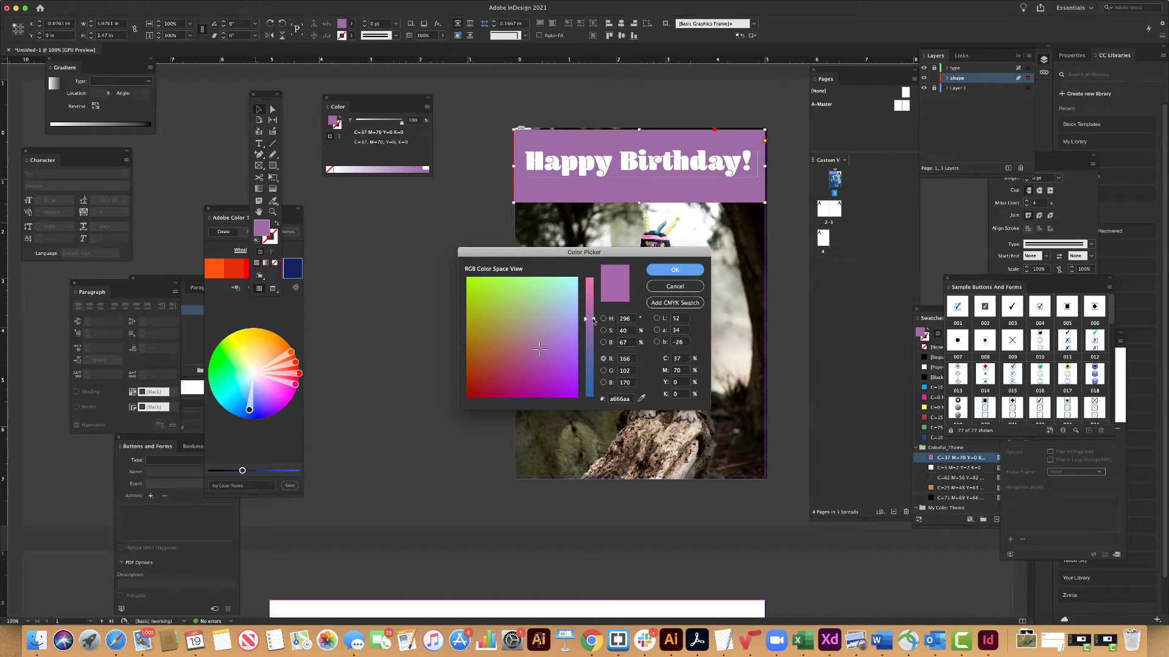
pyautogui.moveTo(593, 321); pyautogui.dragTo(595, 333)
pyautogui.click(674, 269)
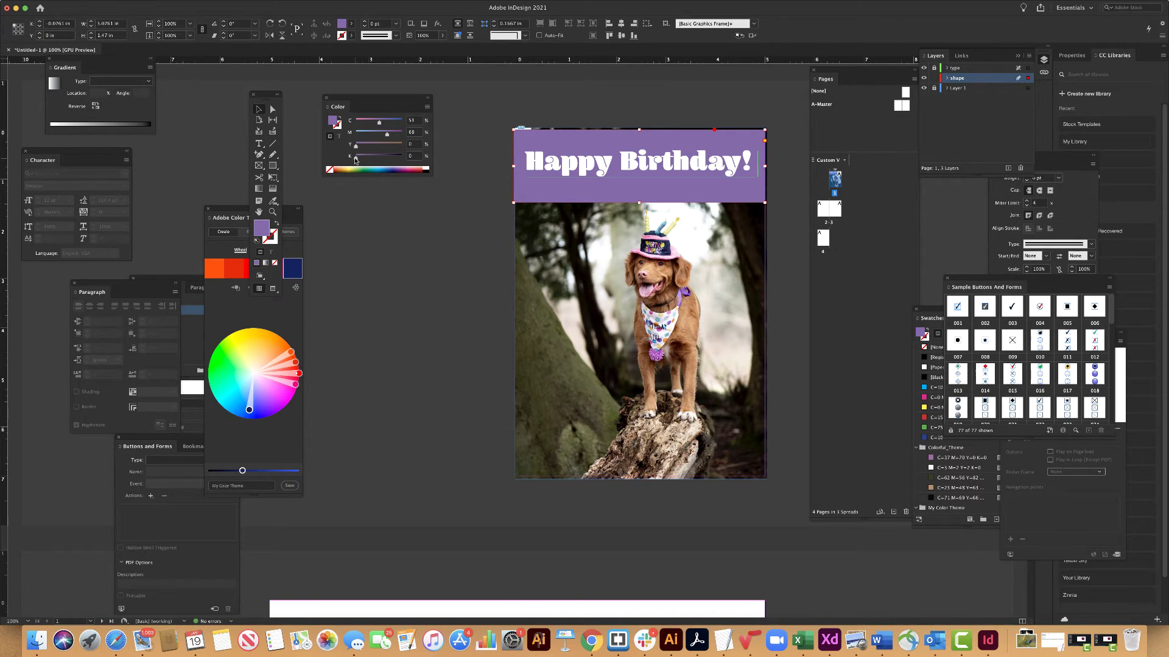
pyautogui.moveTo(356, 160)
pyautogui.mouseDown()
pyautogui.moveTo(393, 160)
pyautogui.moveTo(377, 158)
pyautogui.mouseUp()
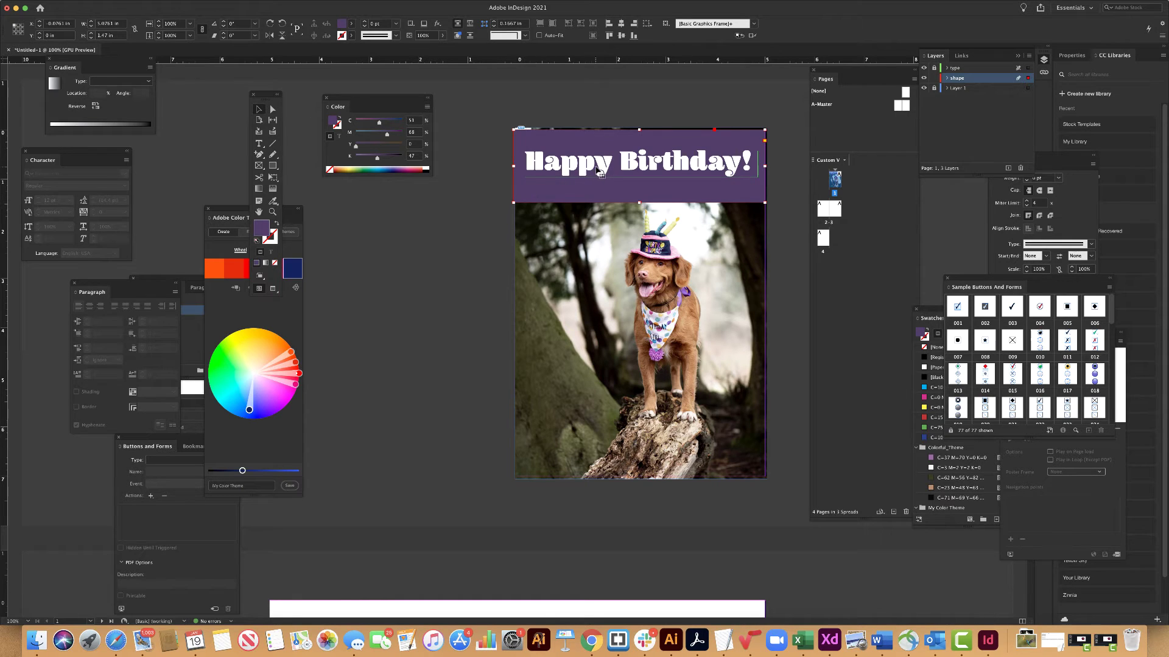
pyautogui.moveTo(597, 173); pyautogui.dragTo(599, 168)
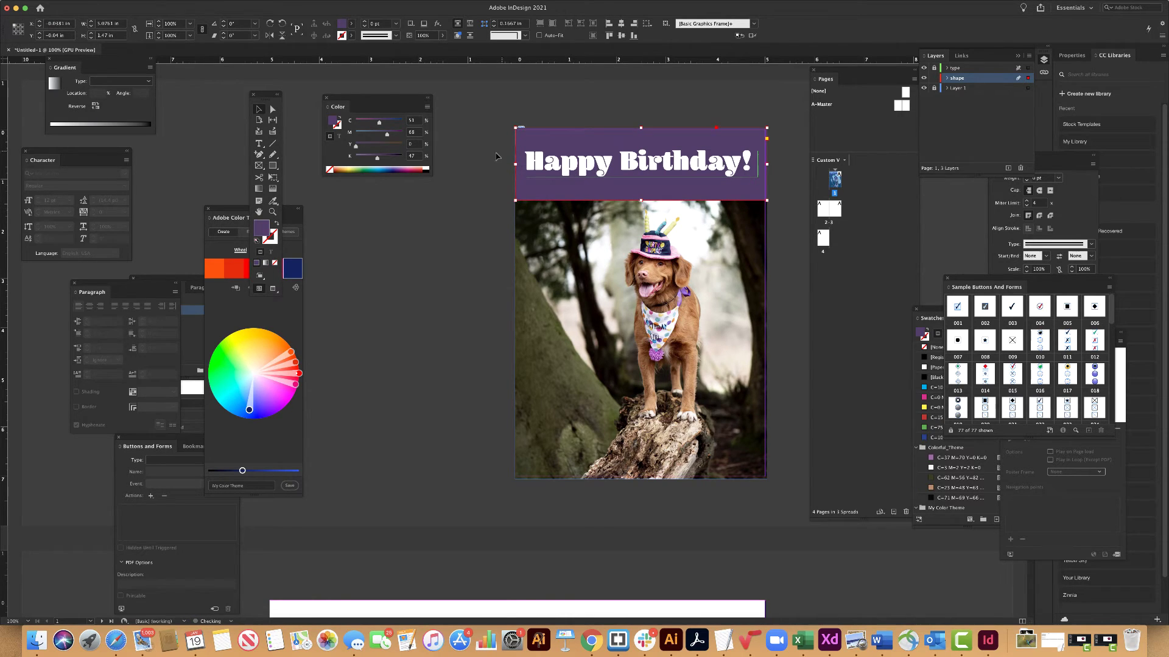
pyautogui.click(470, 199)
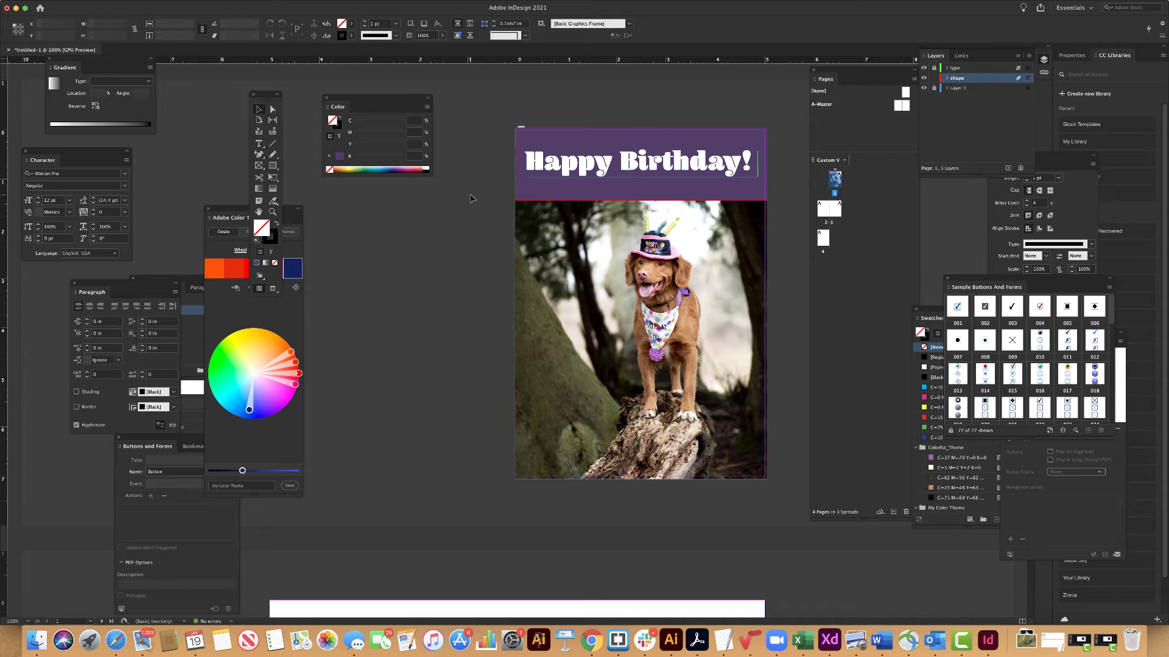
# Turn on View > Overprint Preview.
pyautogui.moveTo(127, 5)
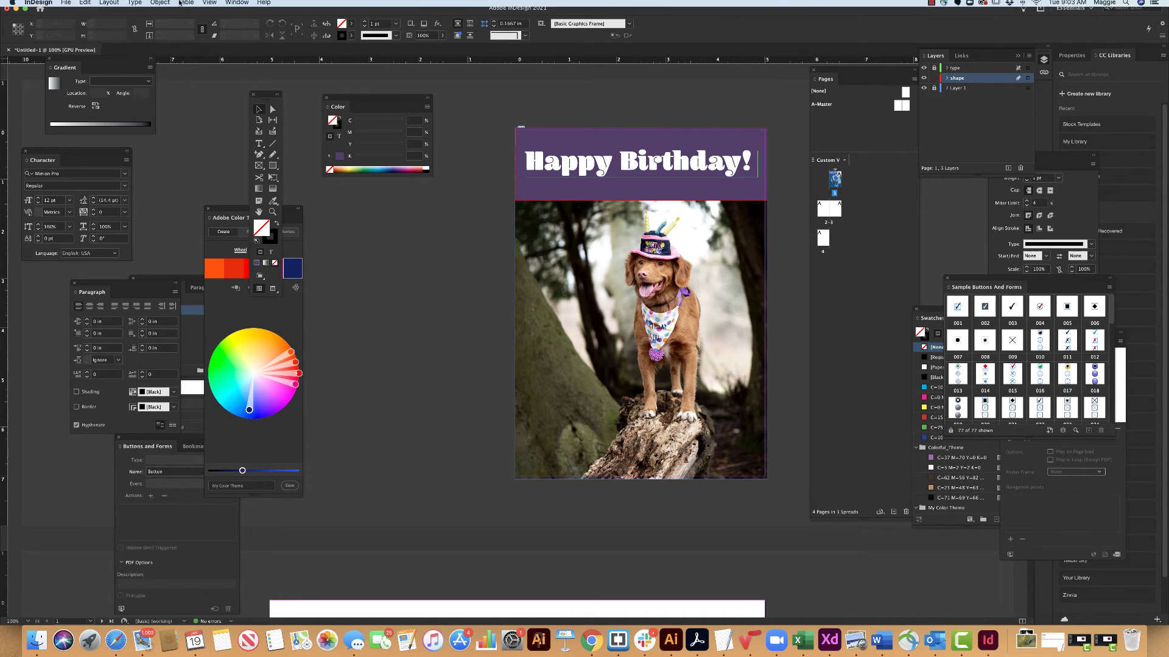
pyautogui.click(210, 5)
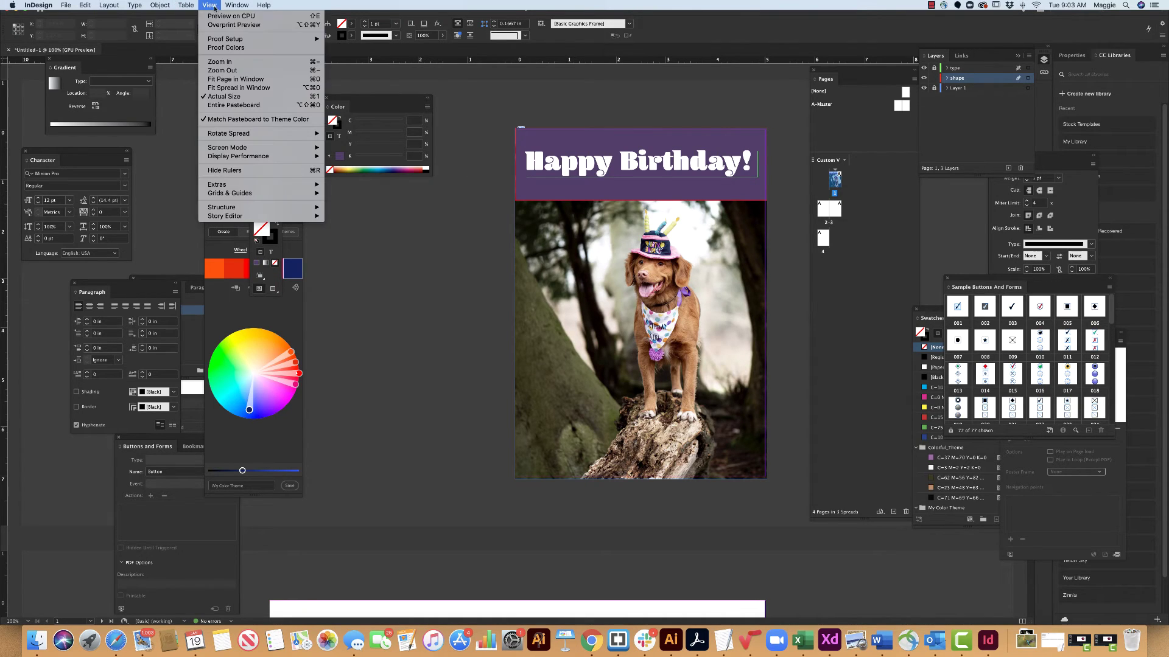
pyautogui.click(222, 25)
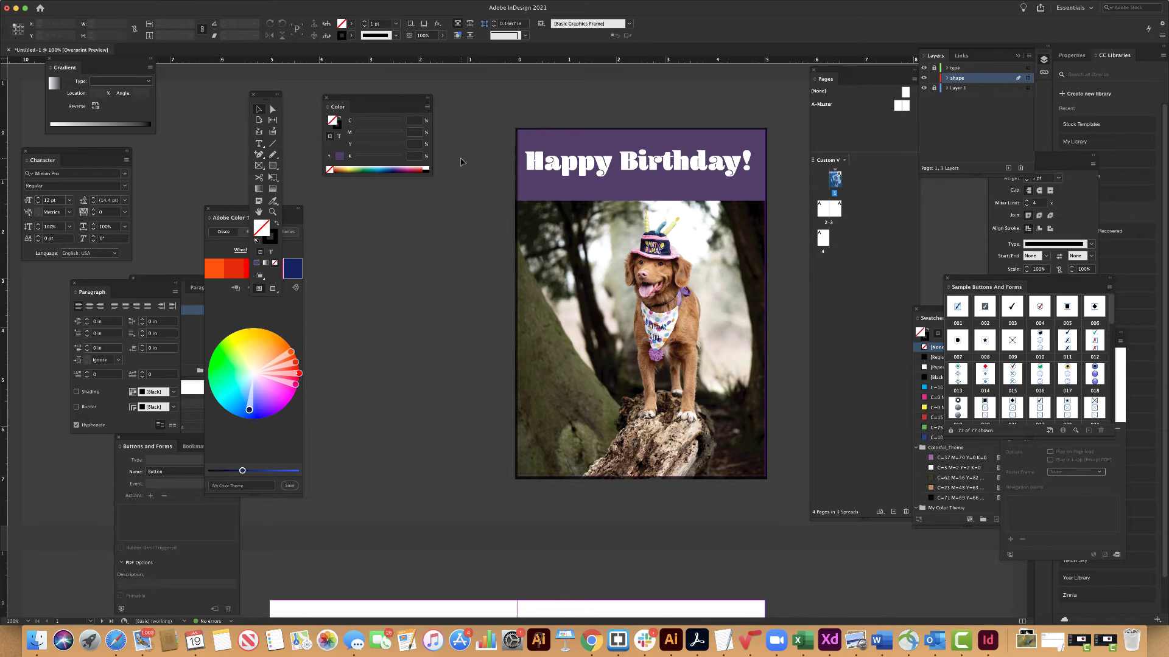
# Lock the shape layer and nudge the headline slightly down and right on the type layer.
pyautogui.click(573, 175)
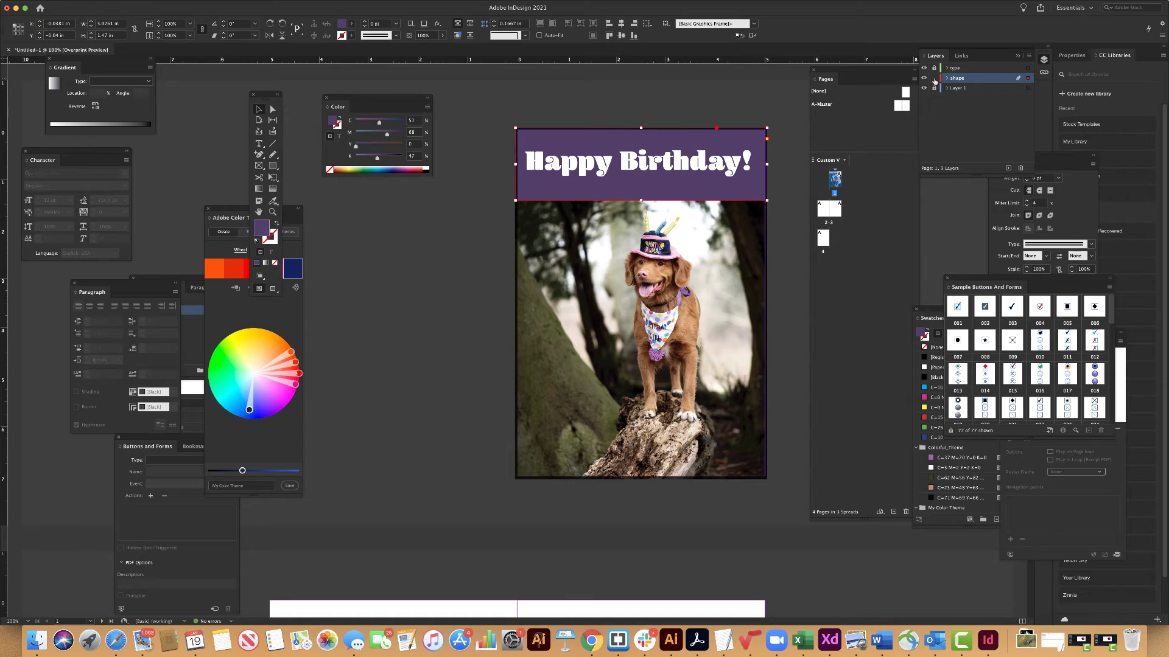
pyautogui.click(935, 79)
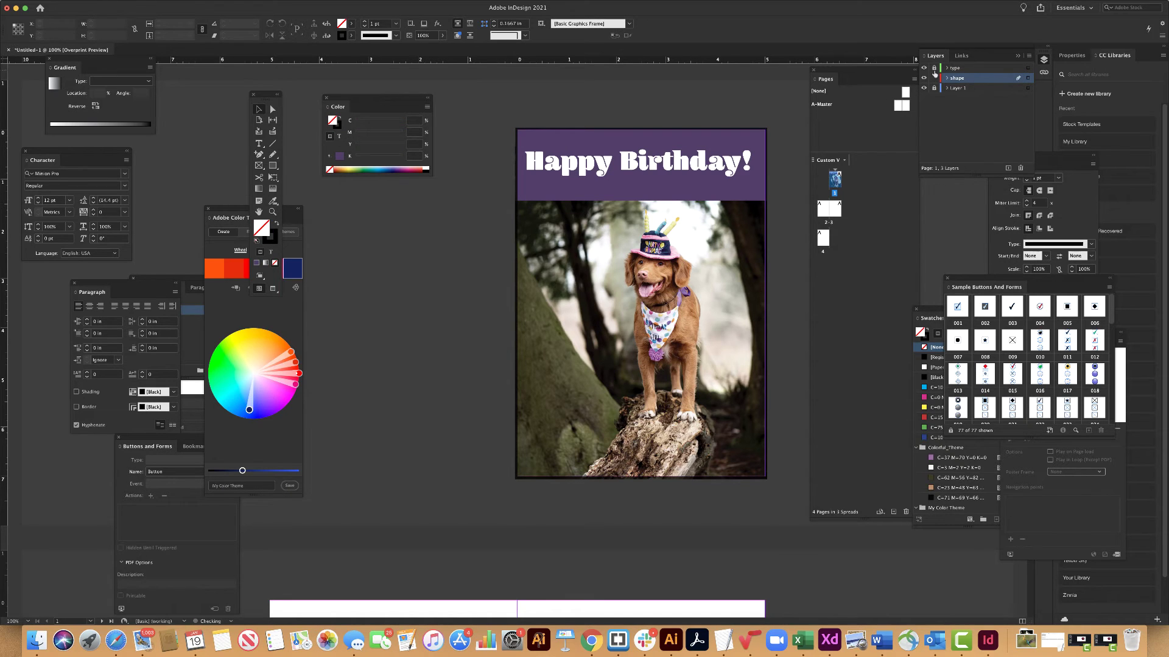
pyautogui.click(954, 68)
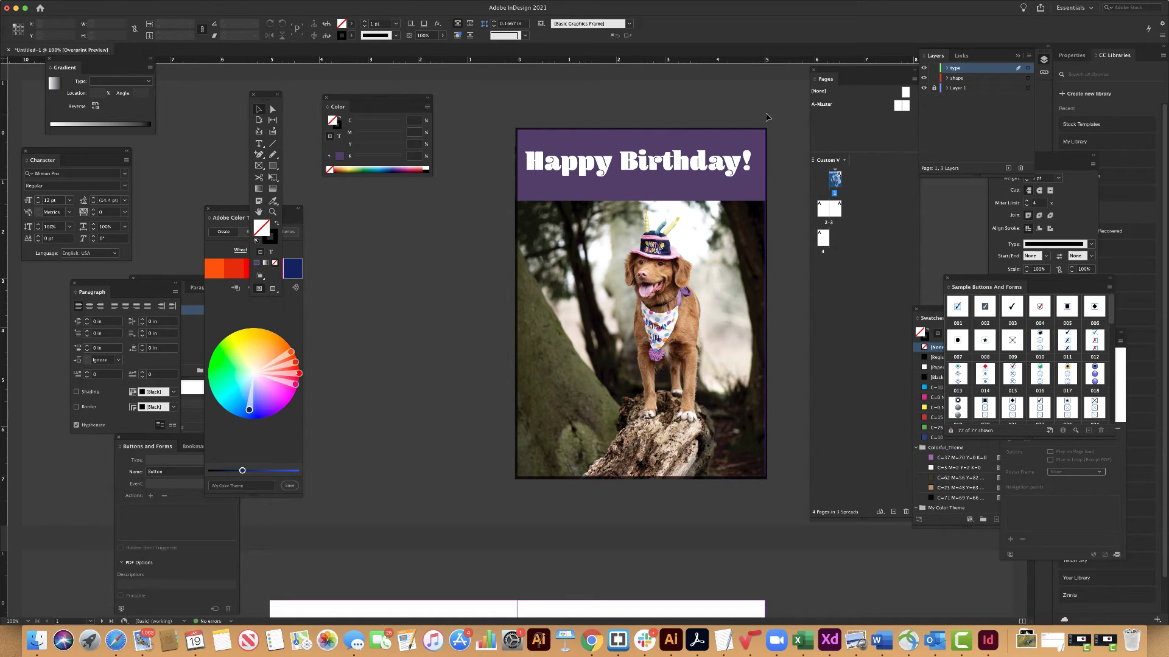
pyautogui.click(674, 166)
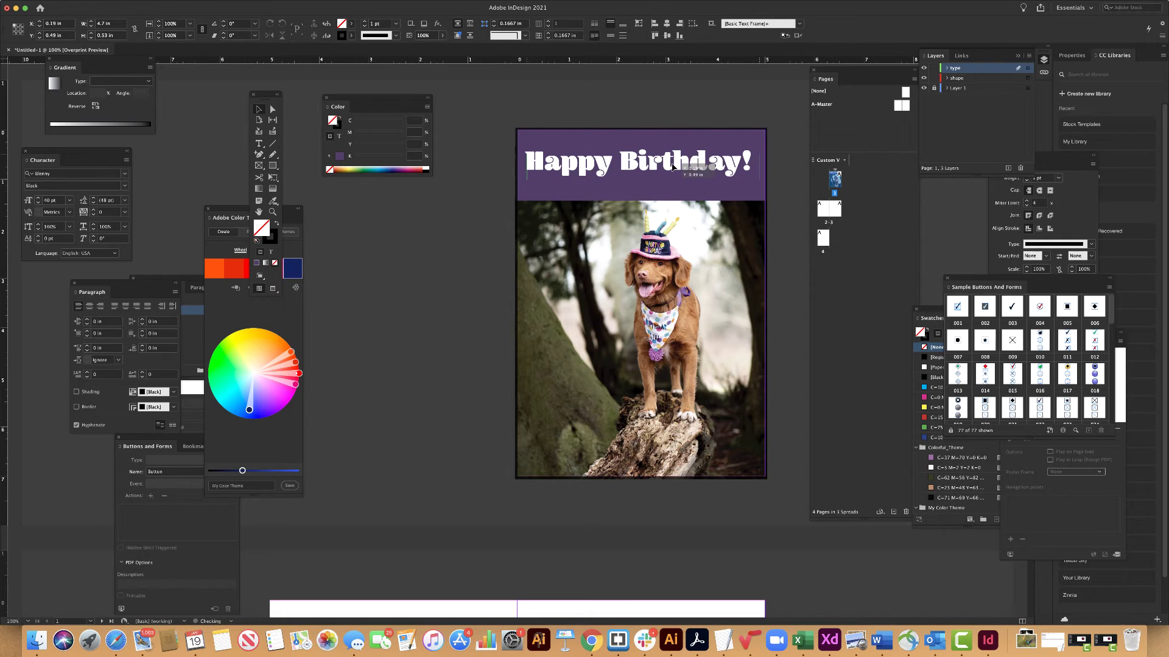
pyautogui.moveTo(672, 167); pyautogui.dragTo(677, 170)
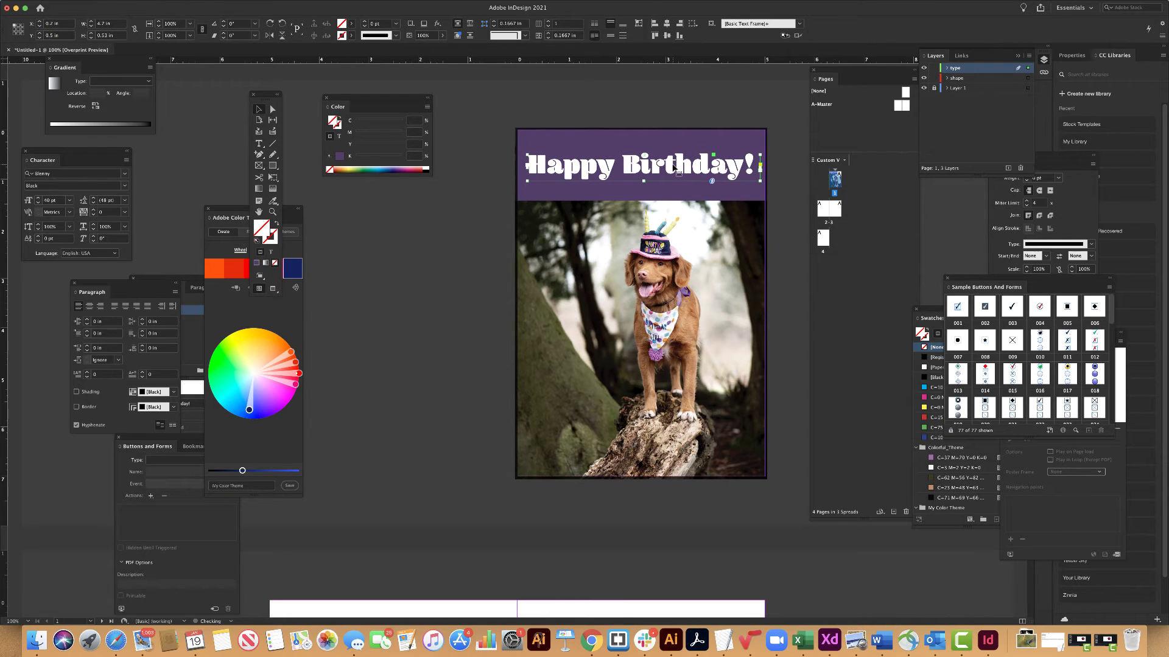
pyautogui.click(663, 192)
pyautogui.keyDown('shift'); pyautogui.click(662, 193); pyautogui.keyUp('shift')
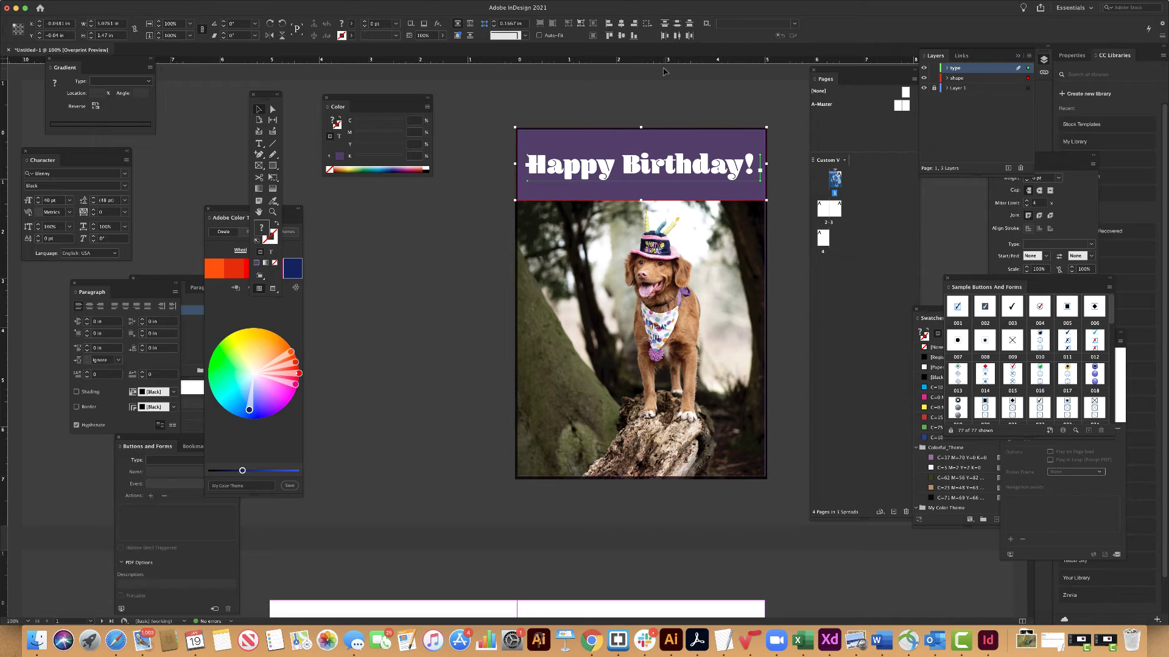
pyautogui.click(657, 104)
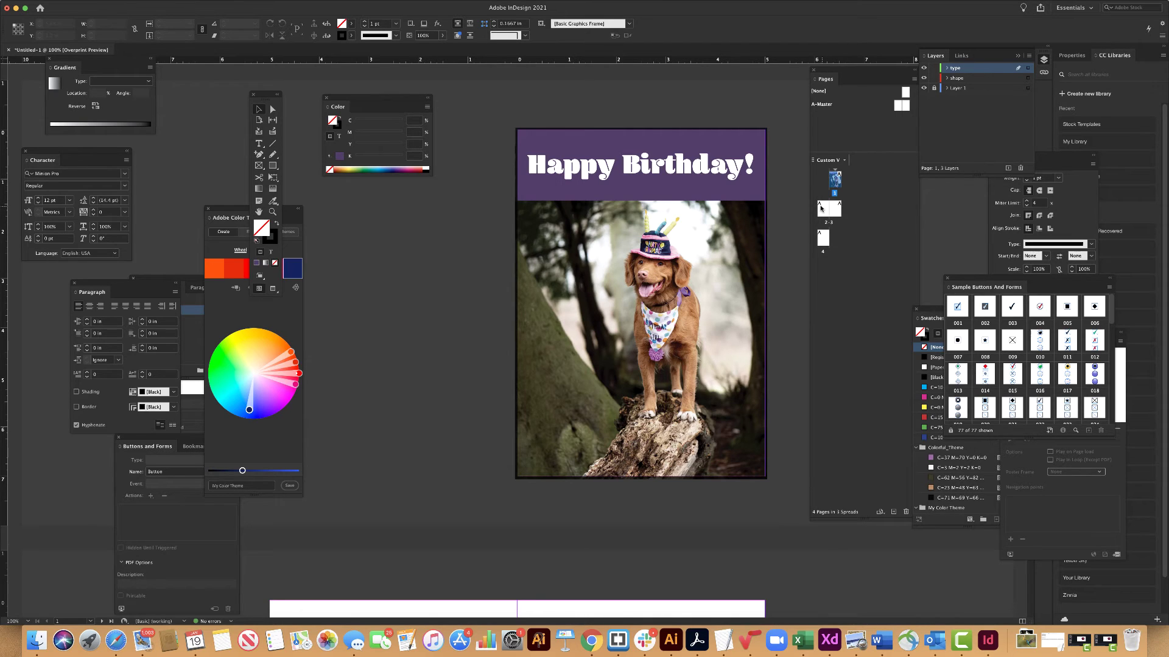
# On the inside spread, add a text frame on page 3 reading 'Happy Birthday, Party Animal!'.
pyautogui.click(823, 213)
pyautogui.doubleClick(823, 212)
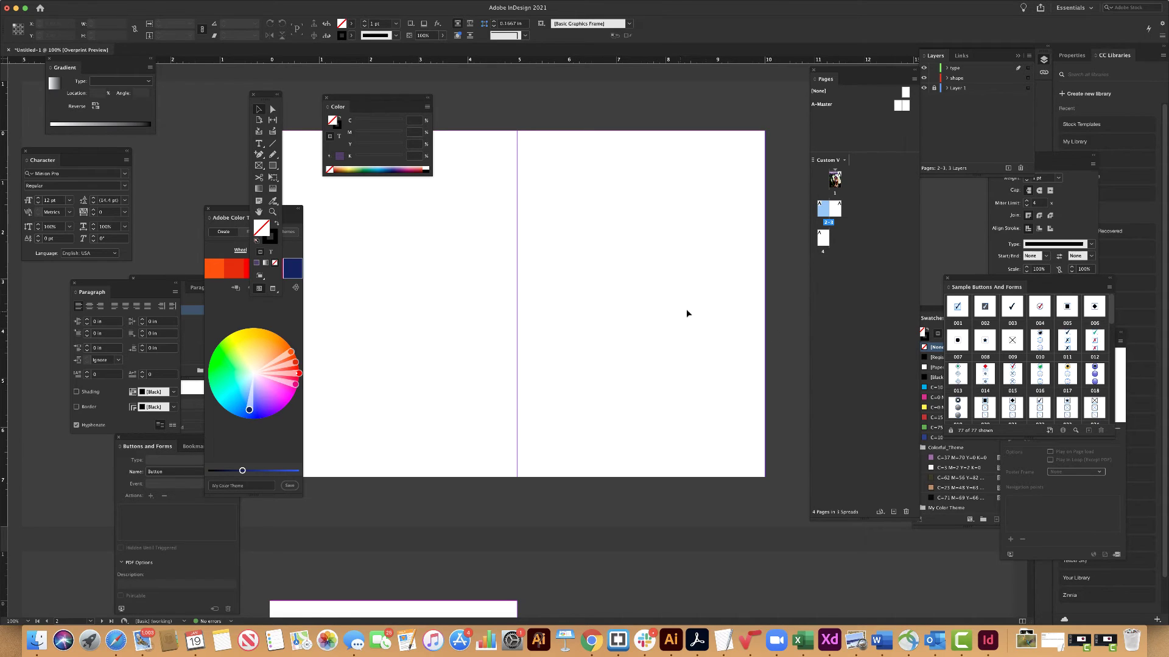
pyautogui.click(259, 145)
pyautogui.click(281, 154)
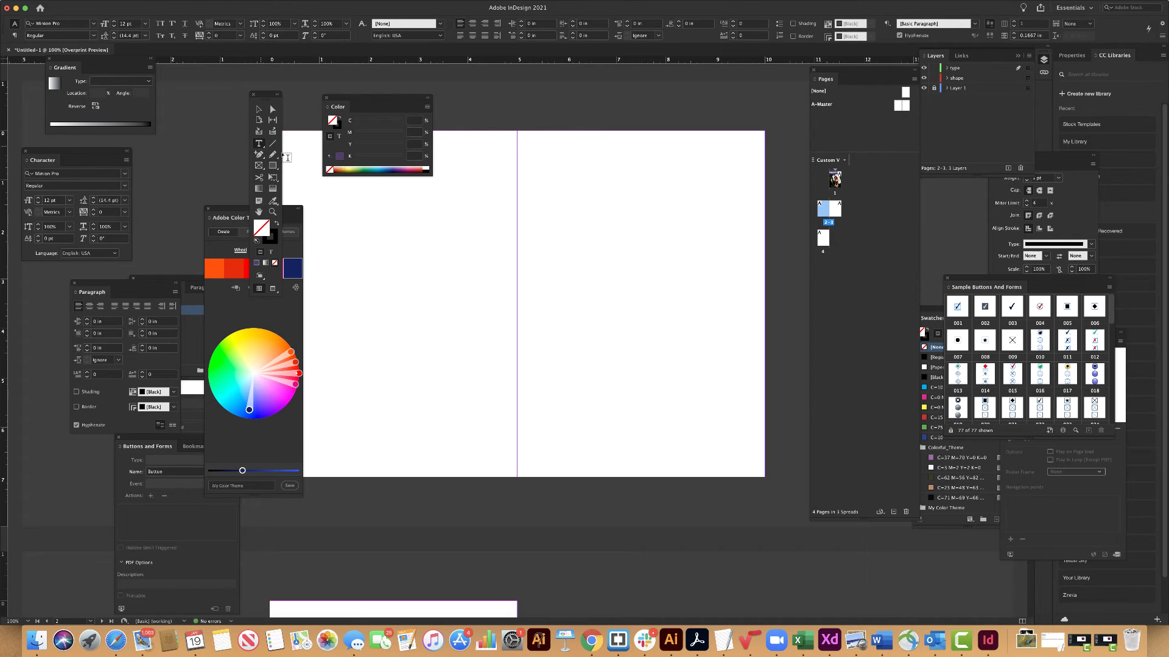
pyautogui.moveTo(540, 250); pyautogui.dragTo(749, 295)
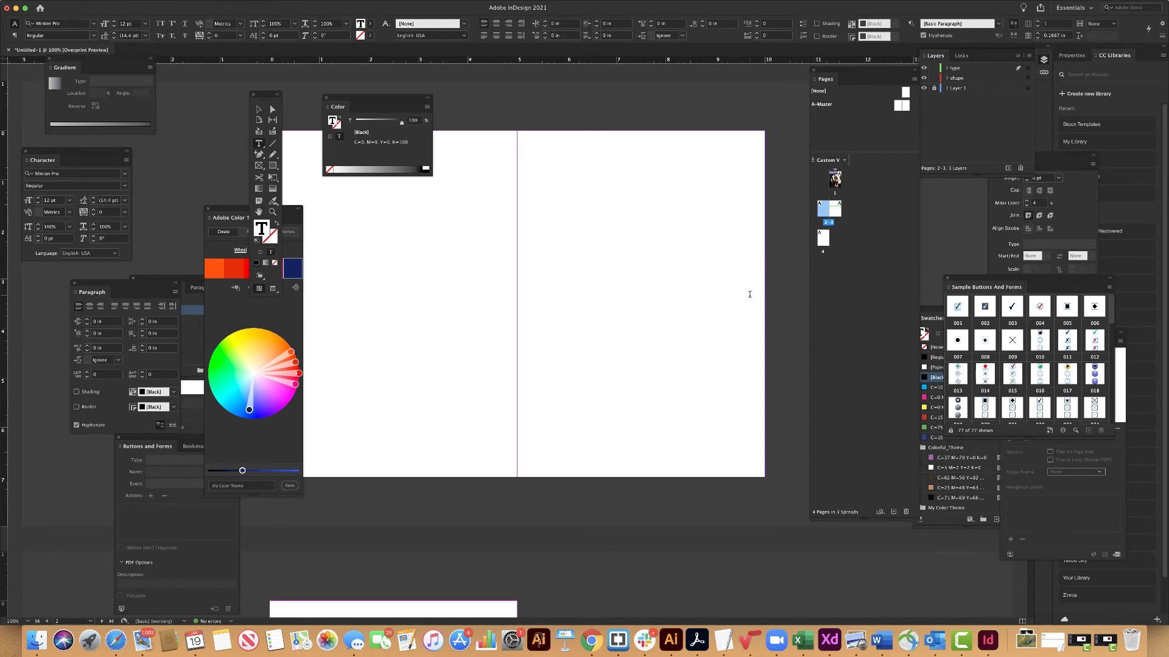
pyautogui.write('Happy Bir')
pyautogui.write('thday, Party Animal!')
pyautogui.press('Escape')
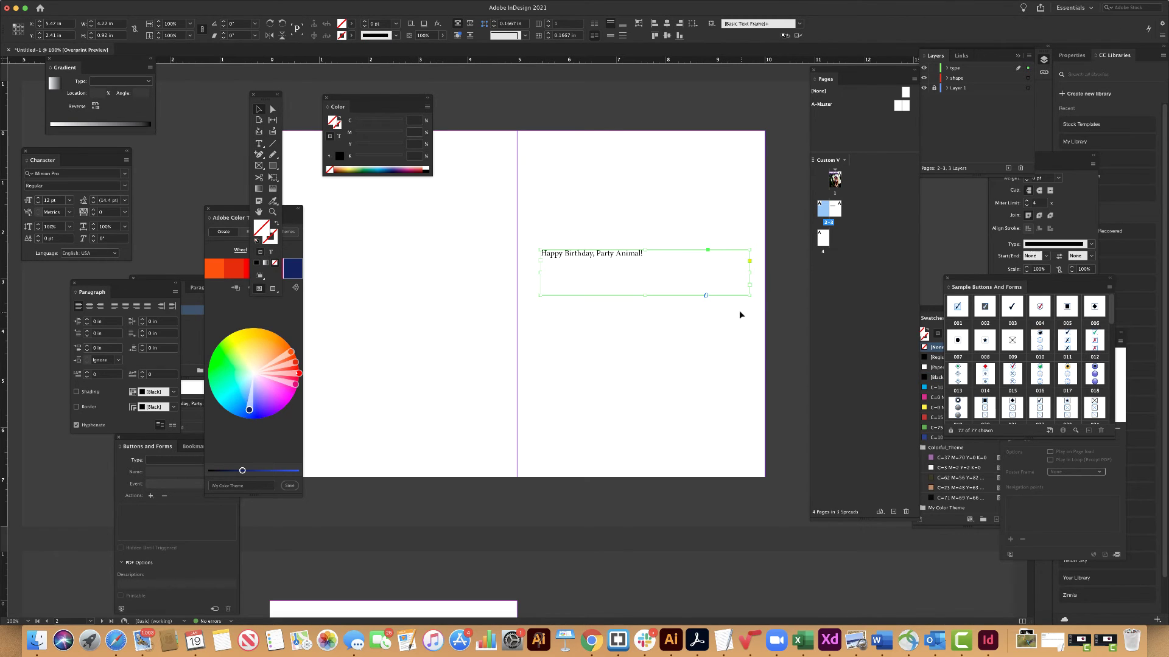
# Resize the greeting frame to fit the line and move it lower on the page.
pyautogui.moveTo(645, 296); pyautogui.dragTo(645, 266)
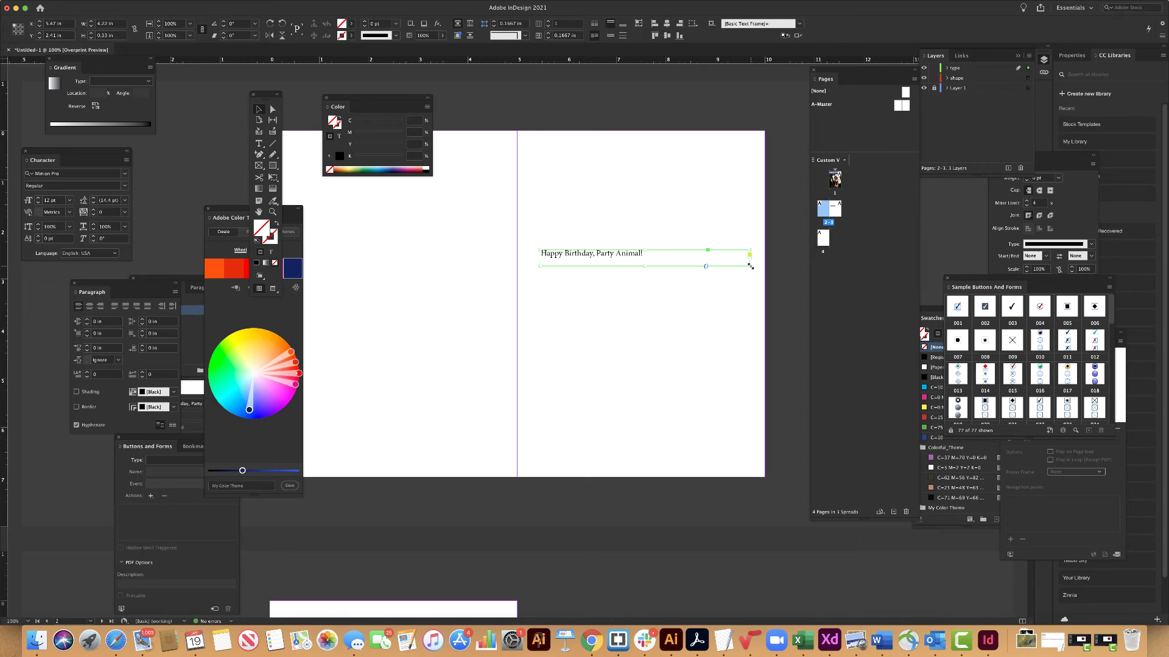
pyautogui.moveTo(750, 266); pyautogui.dragTo(639, 264)
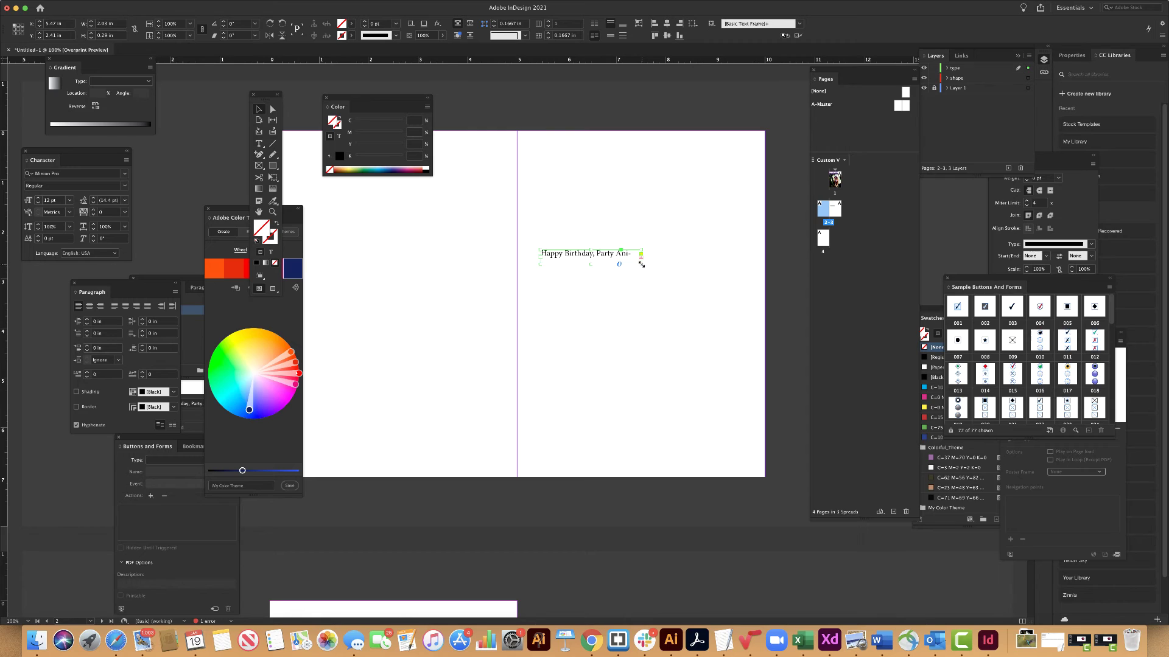
pyautogui.moveTo(641, 265)
pyautogui.mouseDown()
pyautogui.moveTo(677, 268)
pyautogui.moveTo(639, 255)
pyautogui.moveTo(651, 270)
pyautogui.mouseUp()
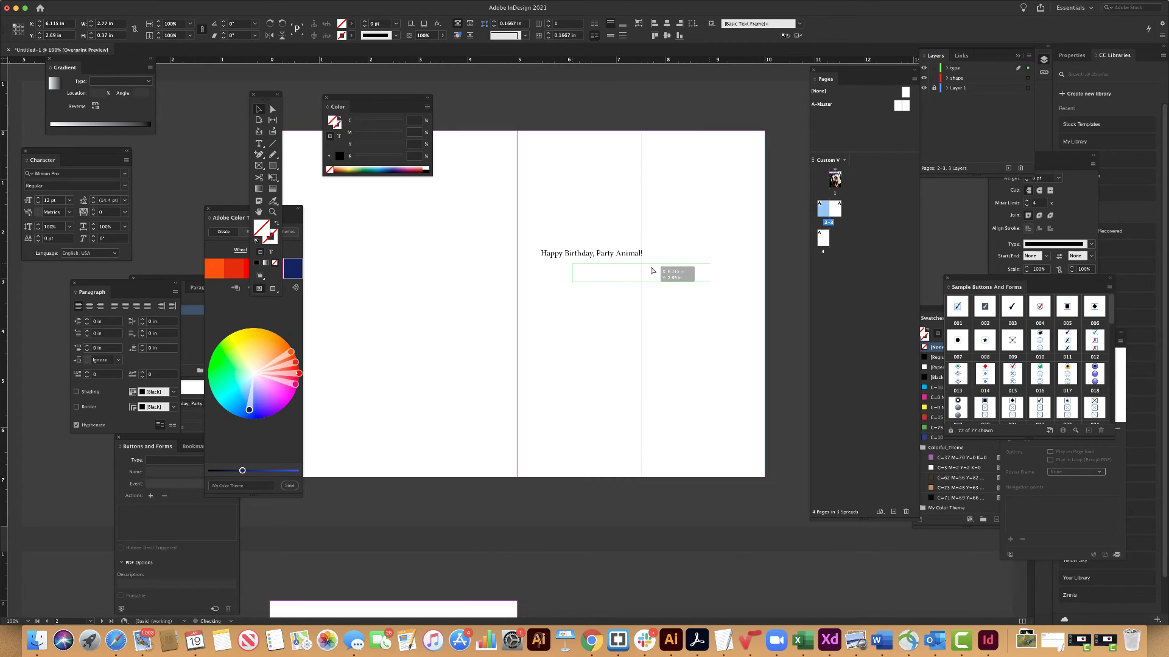
pyautogui.moveTo(652, 270)
pyautogui.mouseDown()
pyautogui.moveTo(653, 323)
pyautogui.moveTo(653, 283)
pyautogui.mouseUp()
# Select the greeting text, raise it to 14 pt and try Arial Black as its font.
pyautogui.click(669, 188)
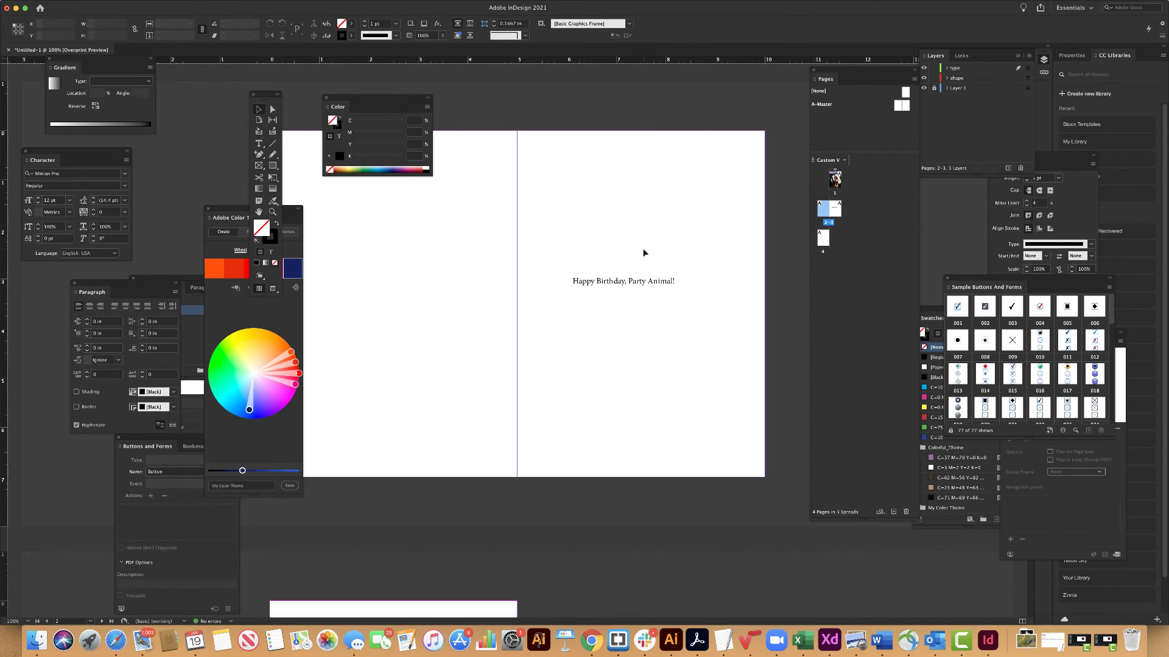
pyautogui.moveTo(631, 289); pyautogui.dragTo(674, 277)
pyautogui.doubleClick(631, 284)
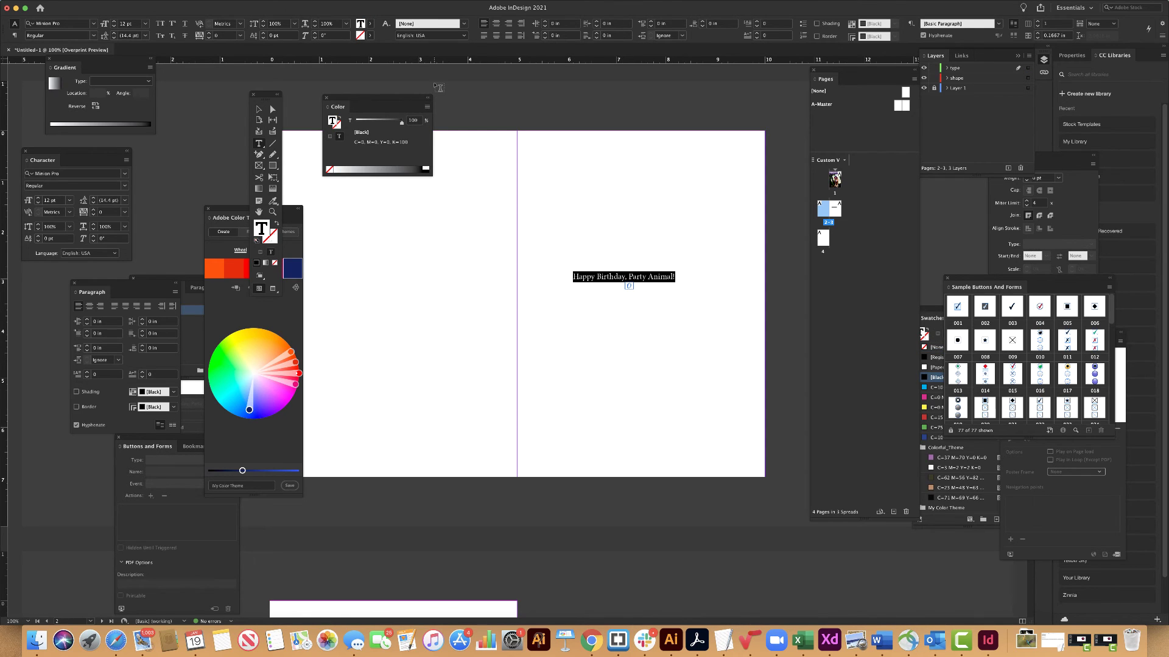
pyautogui.click(115, 21)
pyautogui.click(114, 21)
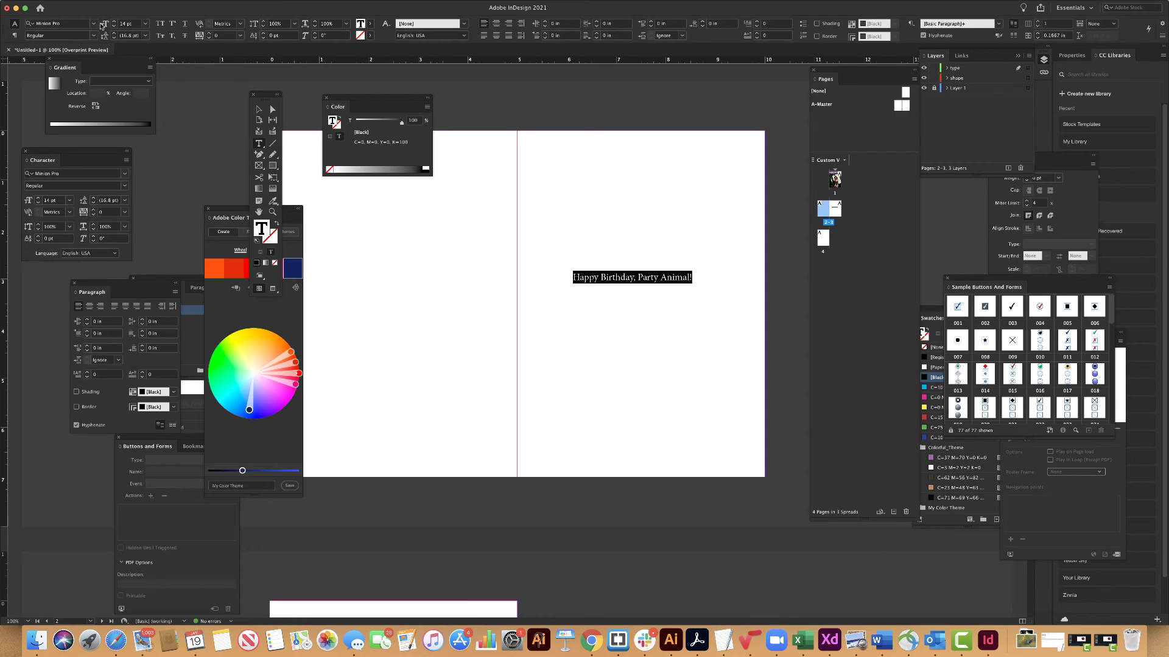
pyautogui.click(74, 26)
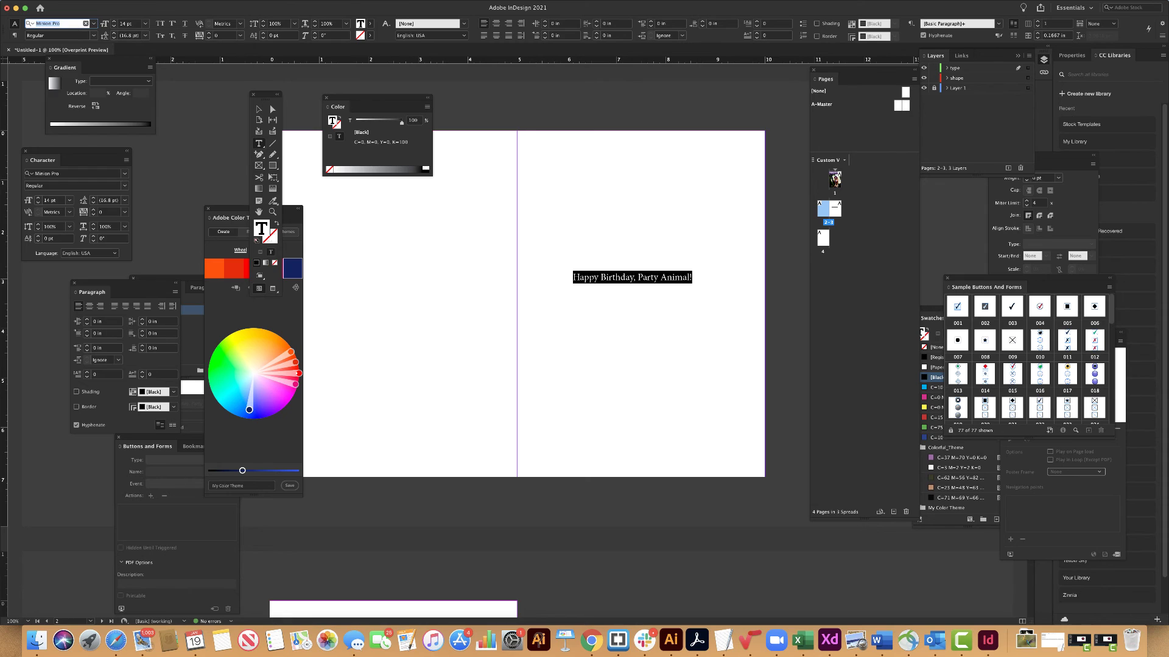
pyautogui.write('Aria')
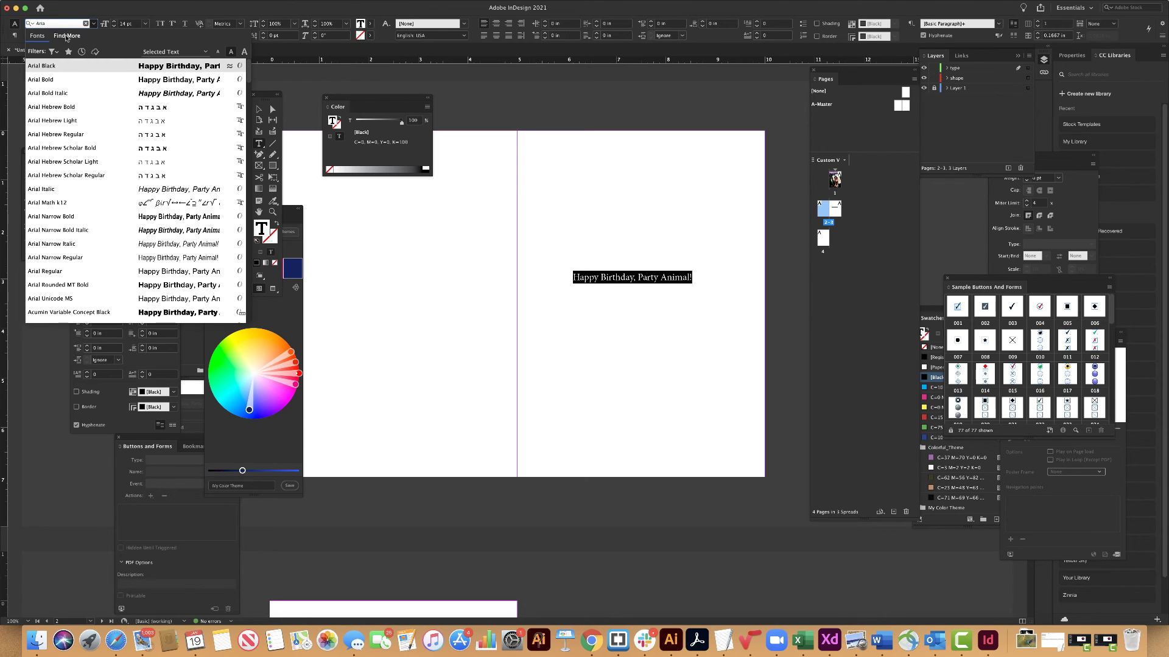
pyautogui.press('Return')
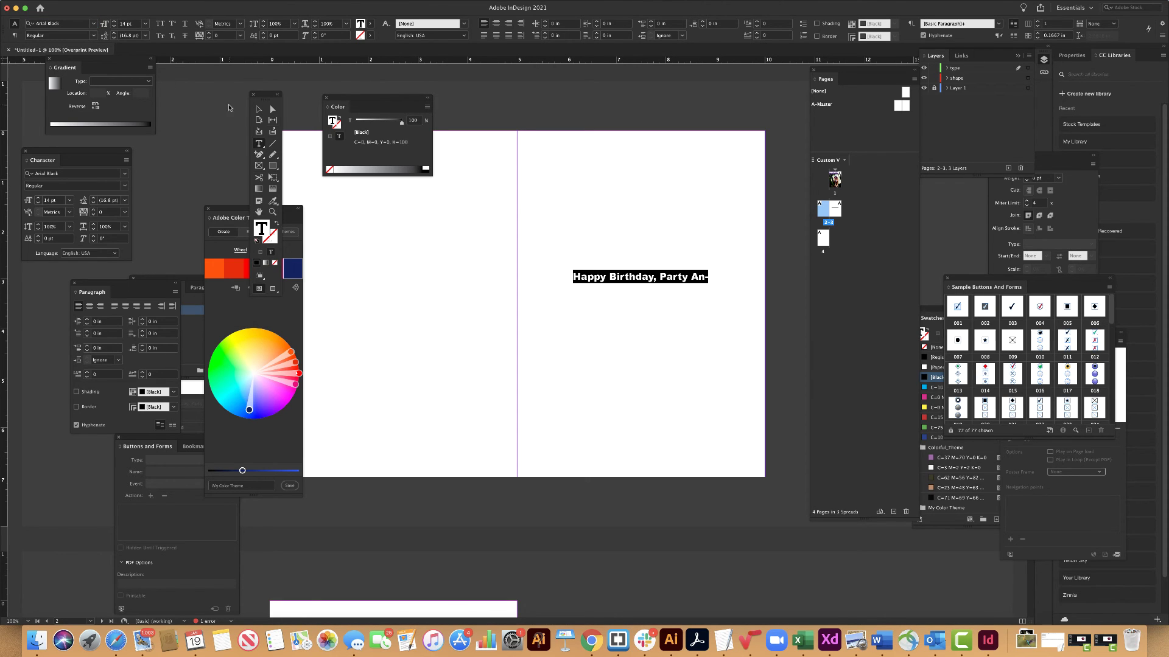
# Widen the greeting frame so the whole line fits, nudging it slightly up and left.
pyautogui.click(254, 112)
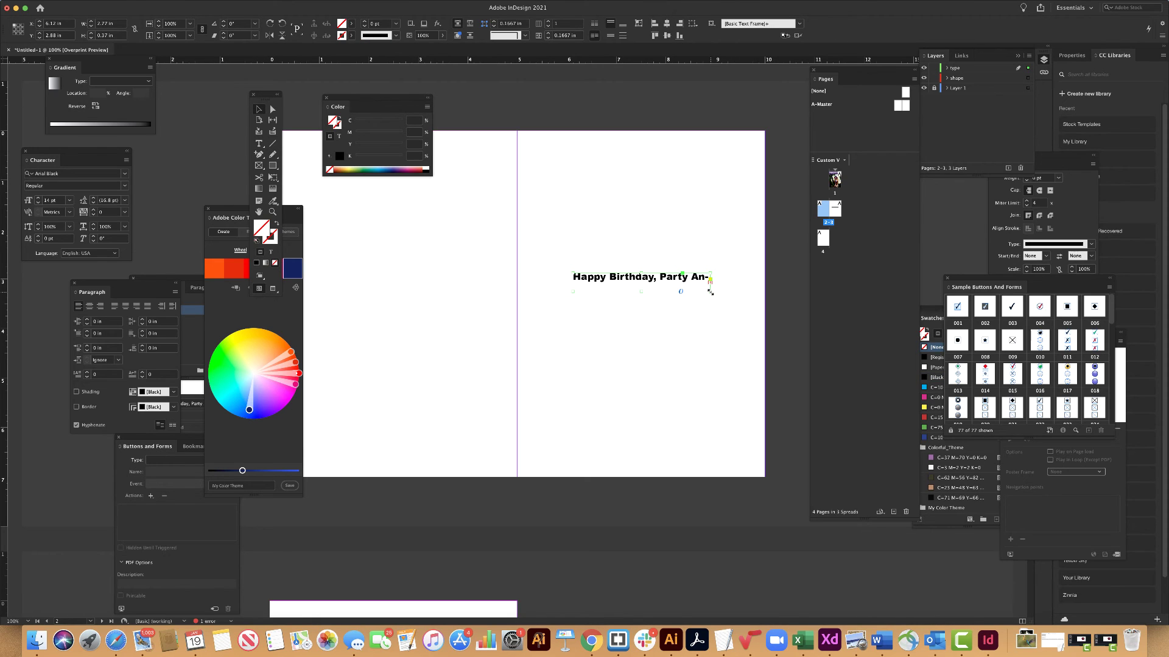
pyautogui.moveTo(710, 292); pyautogui.dragTo(748, 292)
pyautogui.moveTo(673, 281); pyautogui.dragTo(670, 281)
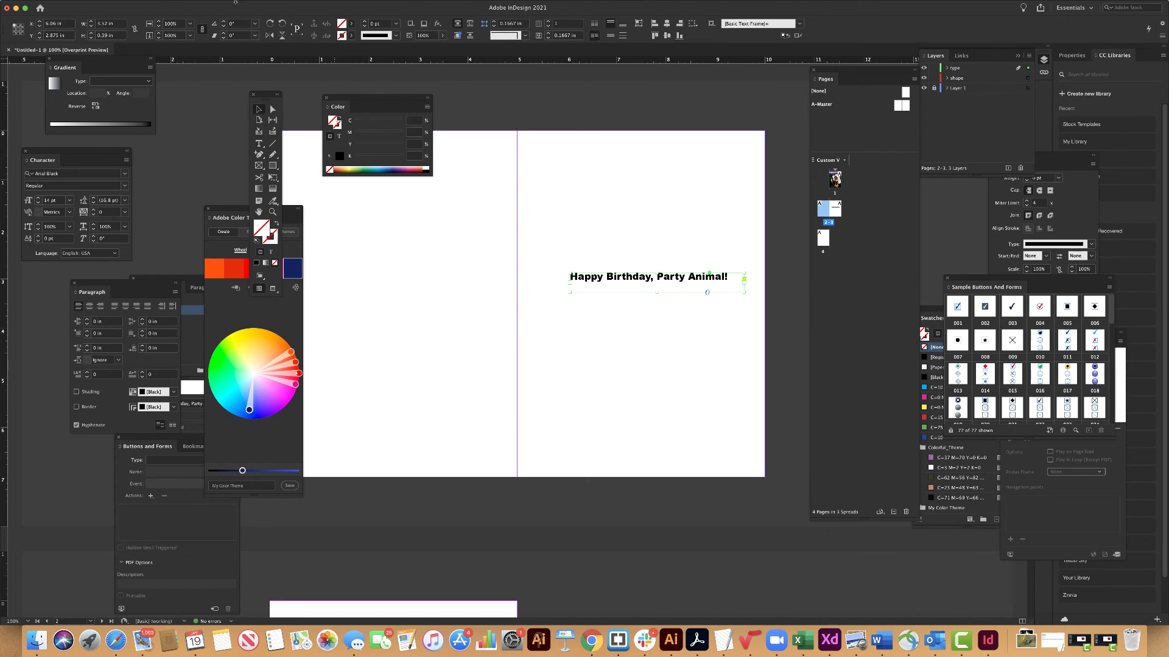
pyautogui.click(137, 5)
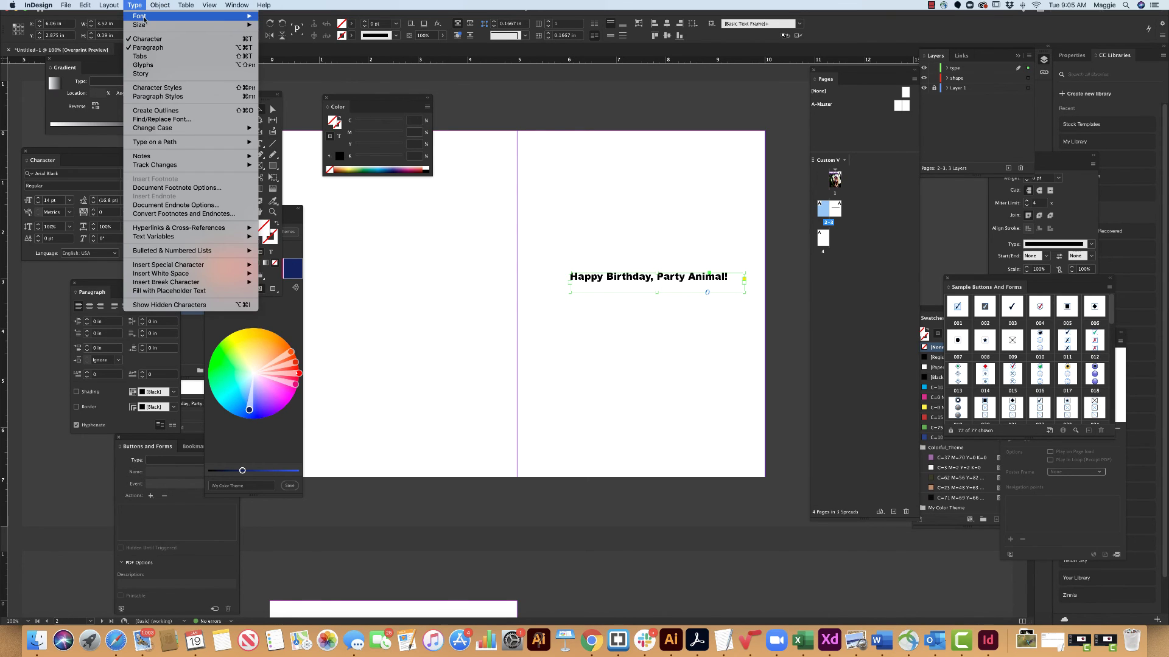
pyautogui.moveTo(253, 17)
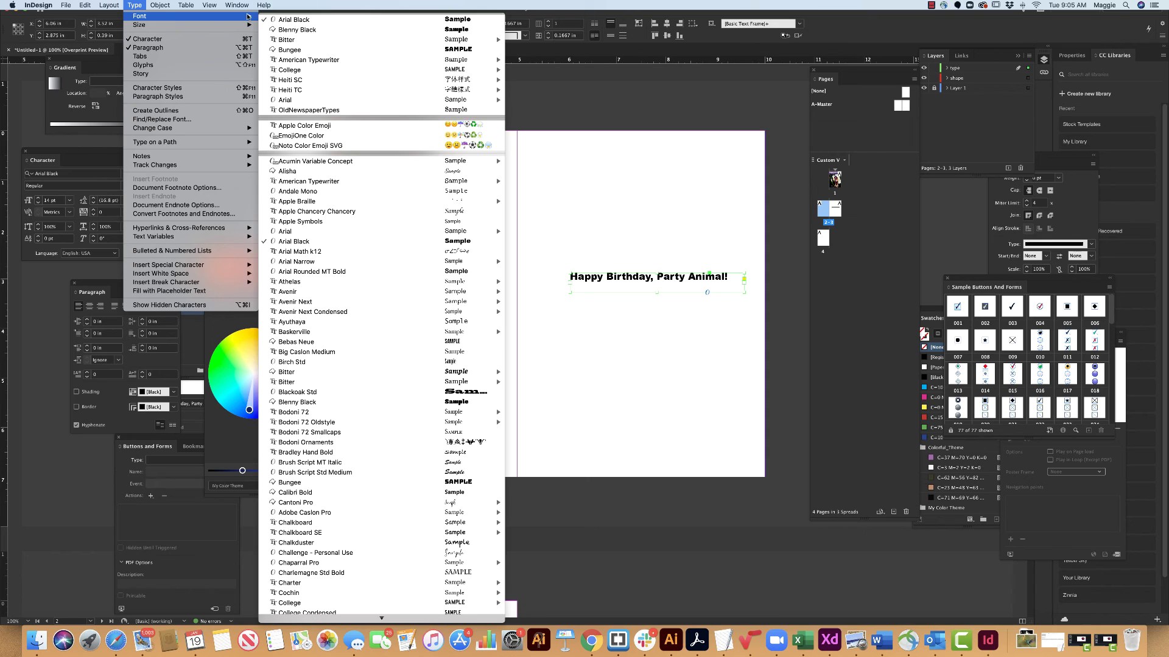
pyautogui.moveTo(282, 39)
# Change the greeting font to American Typewriter and shift its frame slightly lower.
pyautogui.click(603, 281)
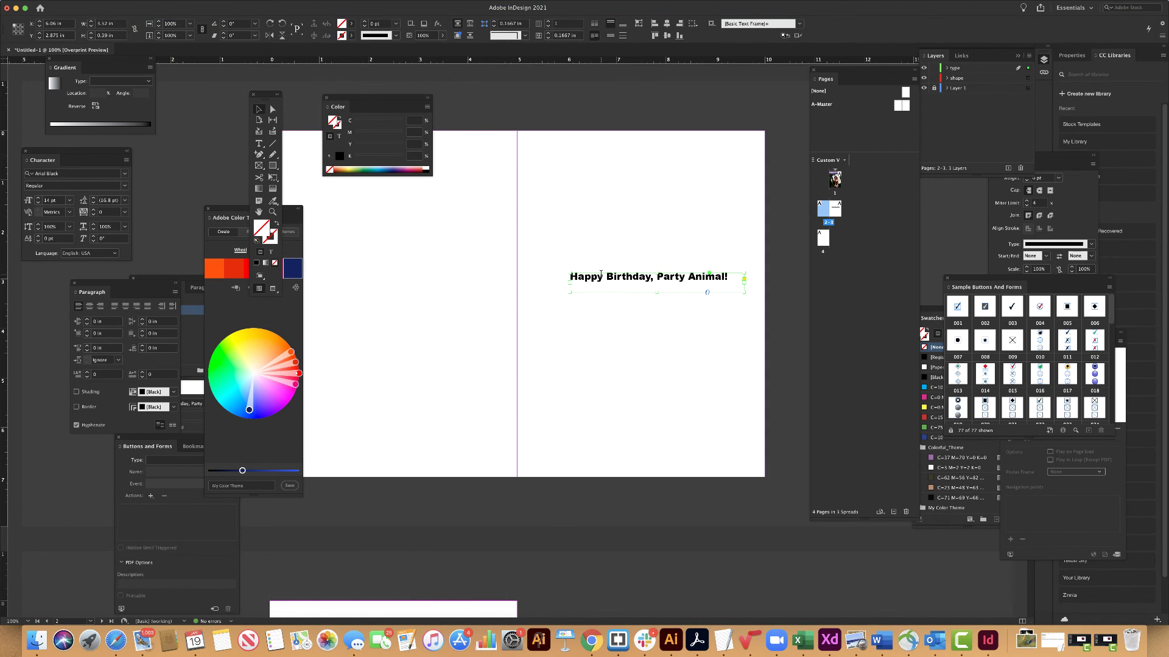
pyautogui.doubleClick(603, 277)
pyautogui.tripleClick(602, 277)
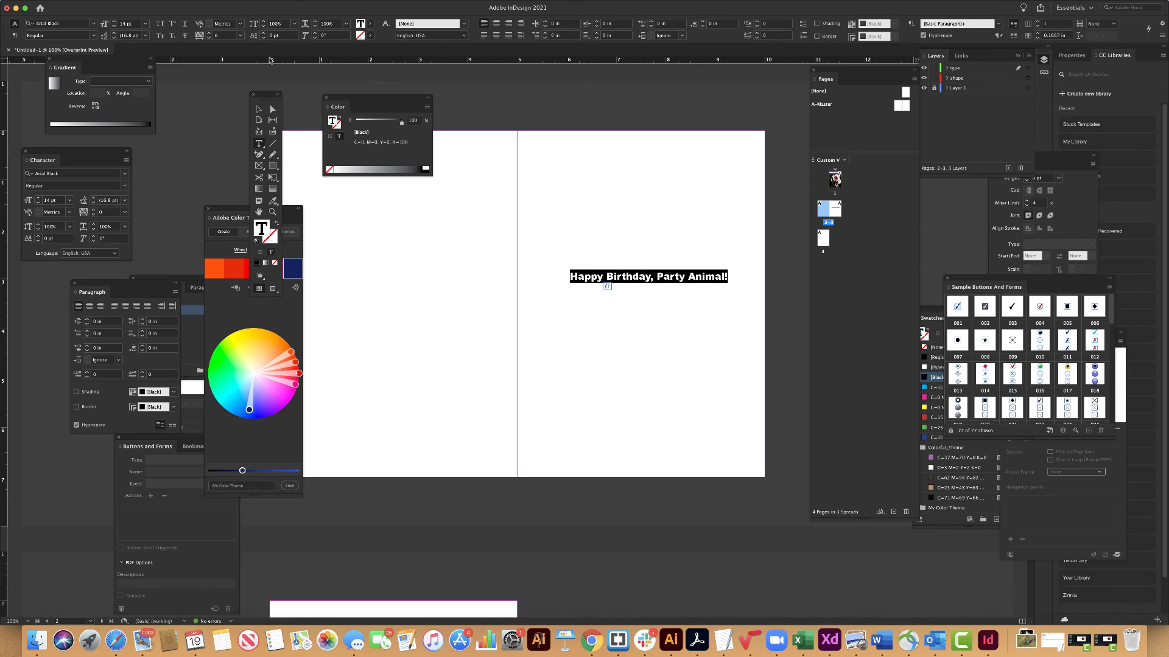
pyautogui.click(94, 24)
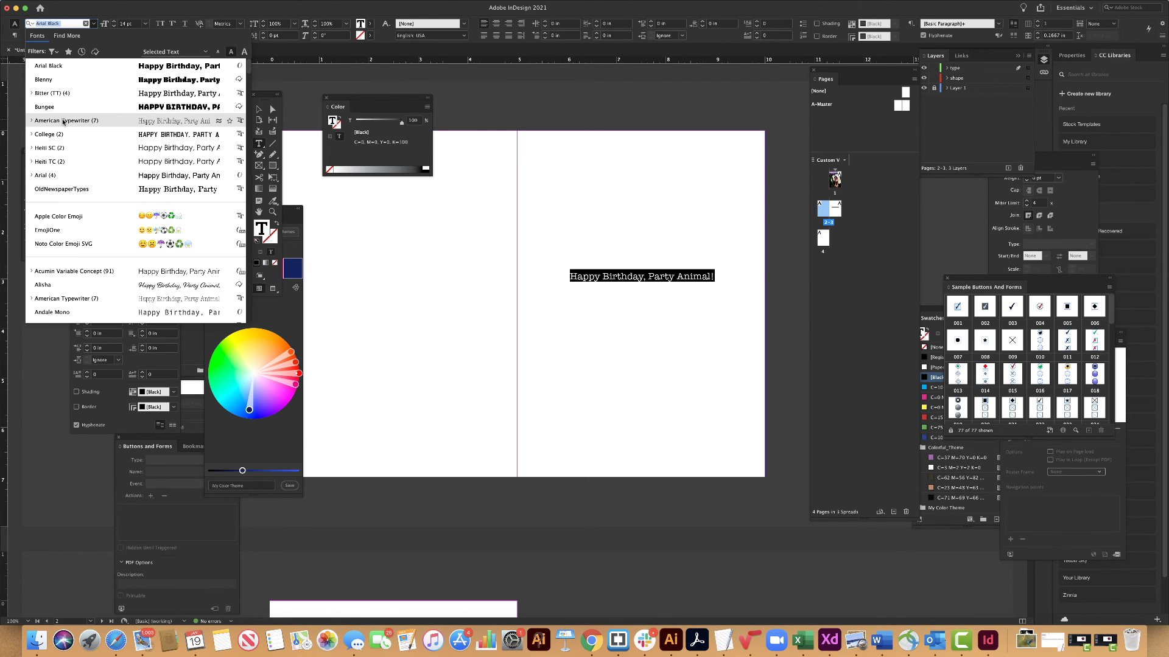
pyautogui.click(64, 120)
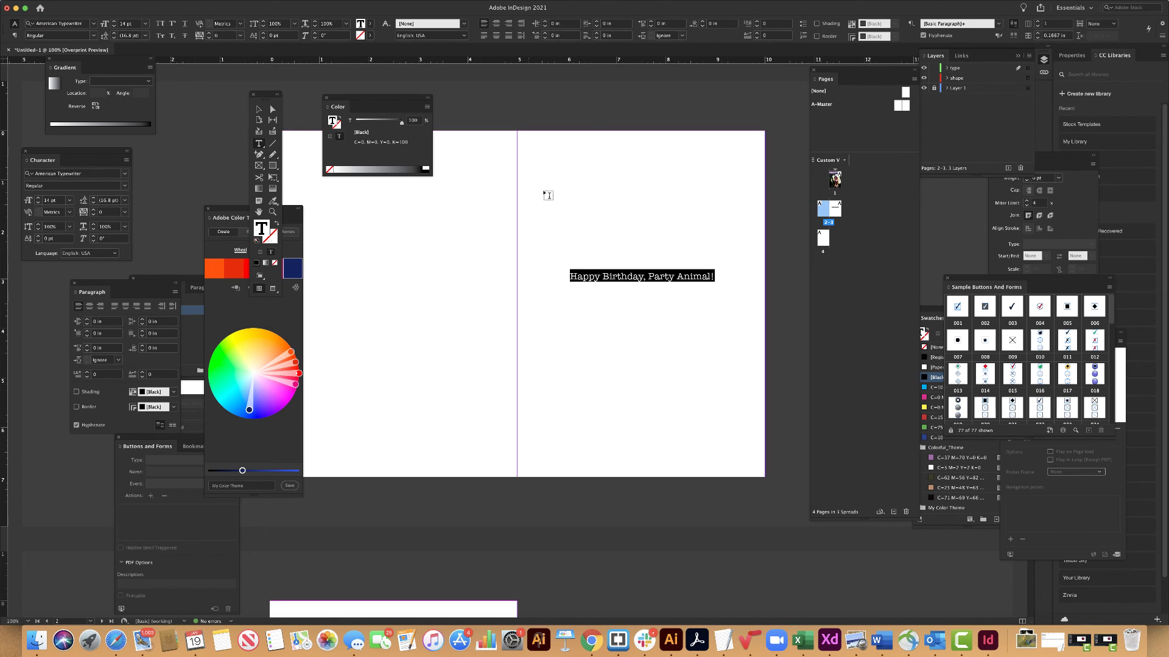
pyautogui.click(259, 109)
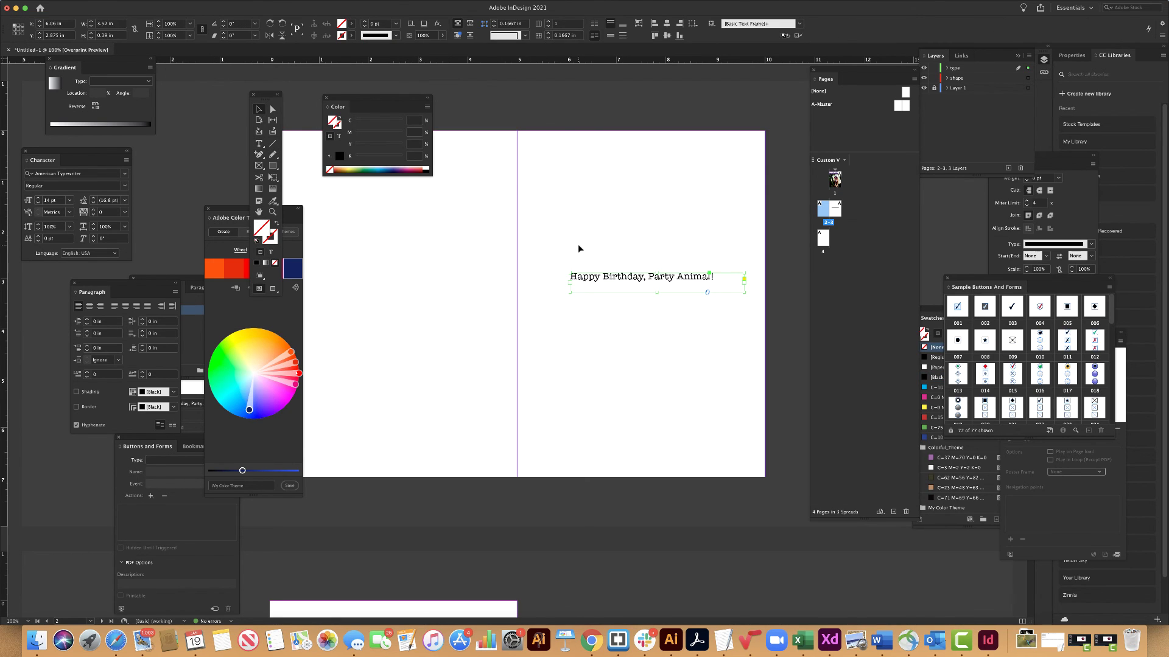
pyautogui.moveTo(594, 275); pyautogui.dragTo(596, 283)
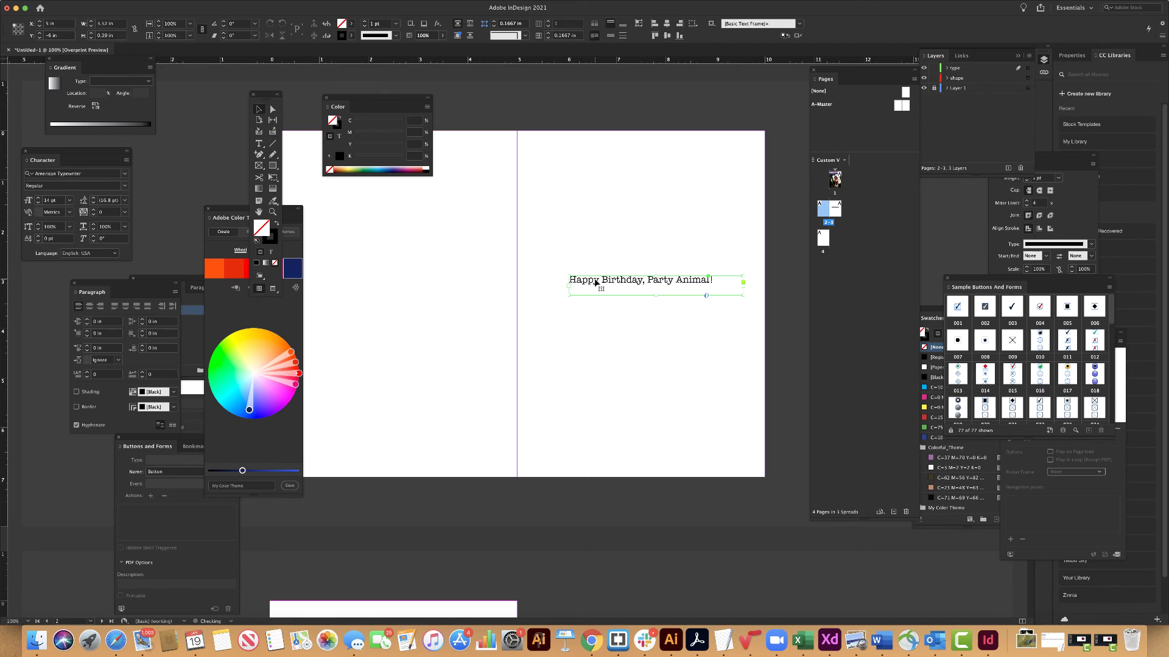
pyautogui.click(604, 338)
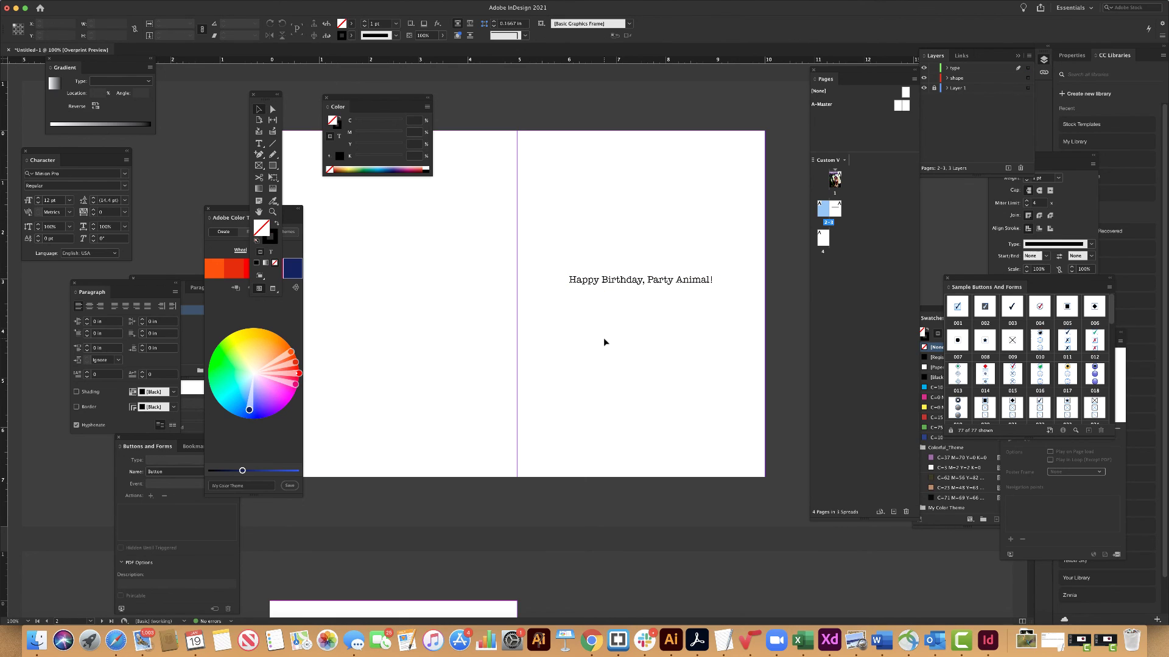
# Go to page 4 and move the floating tool and colour panels off the page.
pyautogui.doubleClick(825, 239)
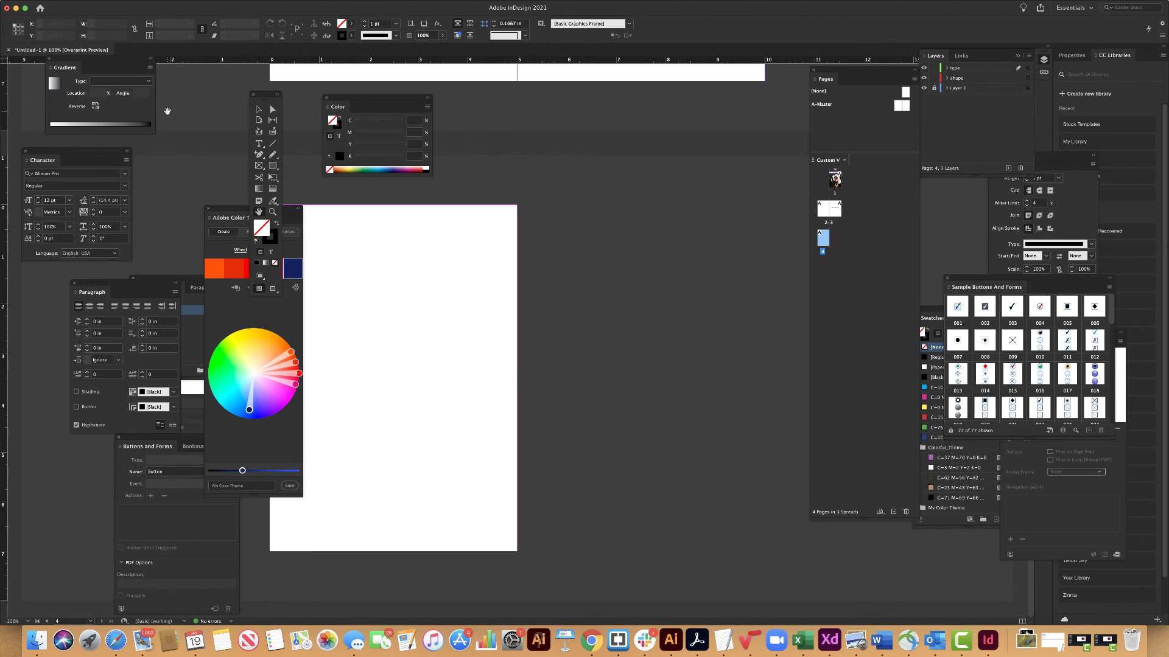
pyautogui.moveTo(264, 95); pyautogui.dragTo(154, 95)
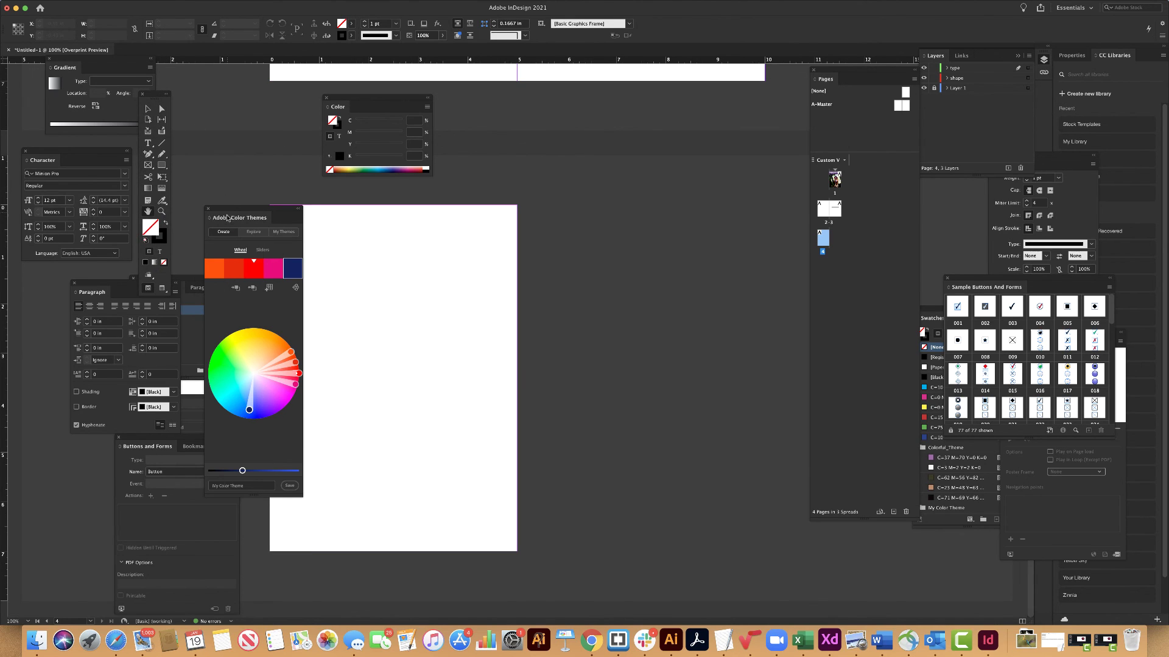
pyautogui.moveTo(230, 208); pyautogui.dragTo(56, 161)
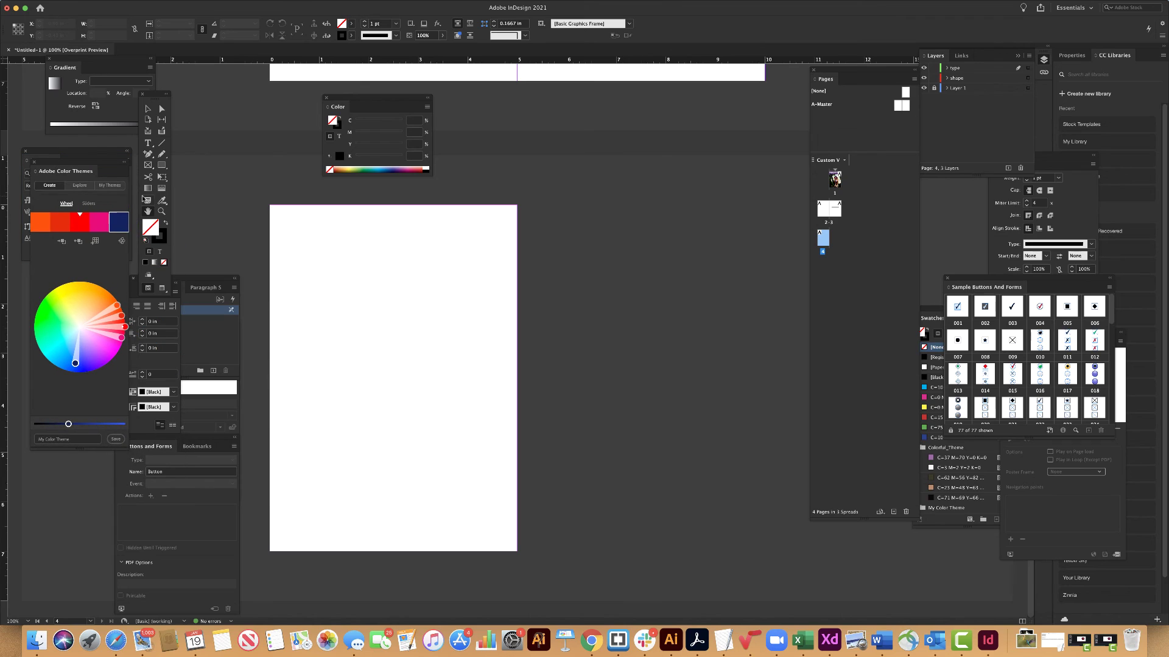
# Draw a rectangle covering all of page 4 and fill it with C=37 M=70 Y=0 K=0.
pyautogui.click(164, 166)
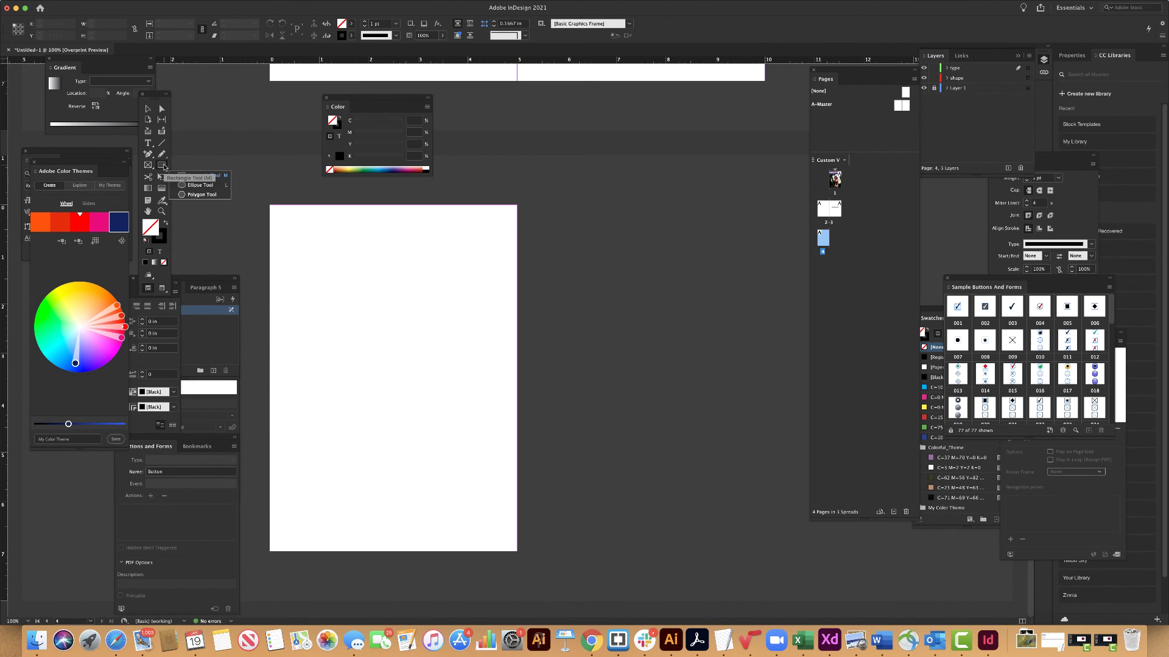
pyautogui.click(179, 177)
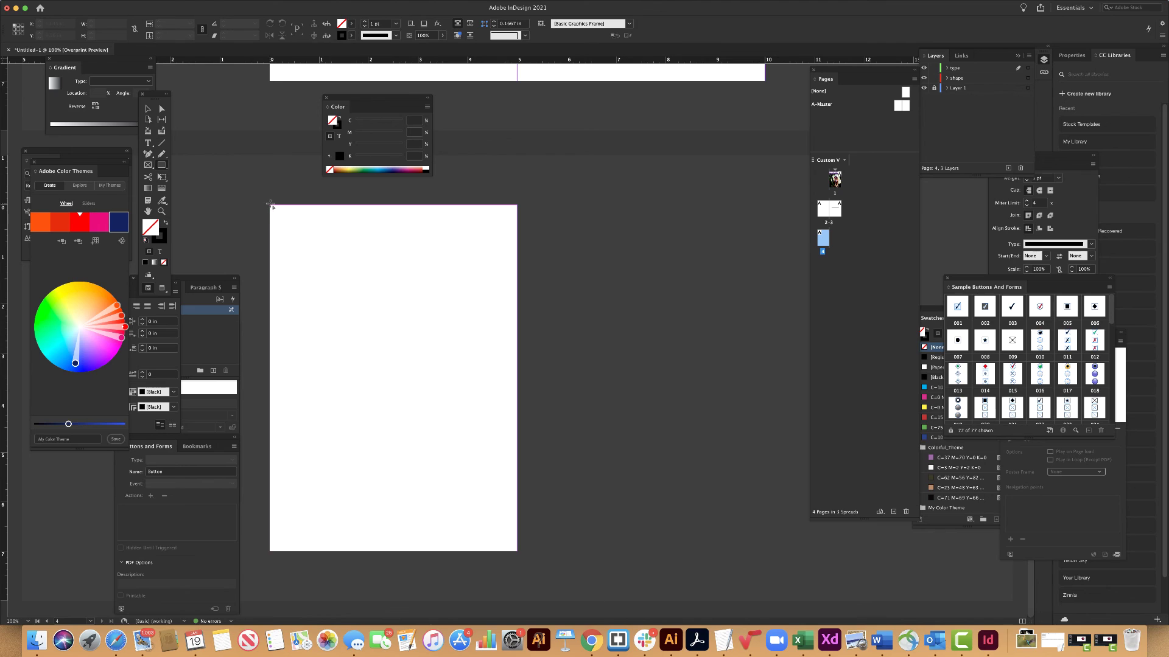
pyautogui.moveTo(269, 207); pyautogui.dragTo(520, 553)
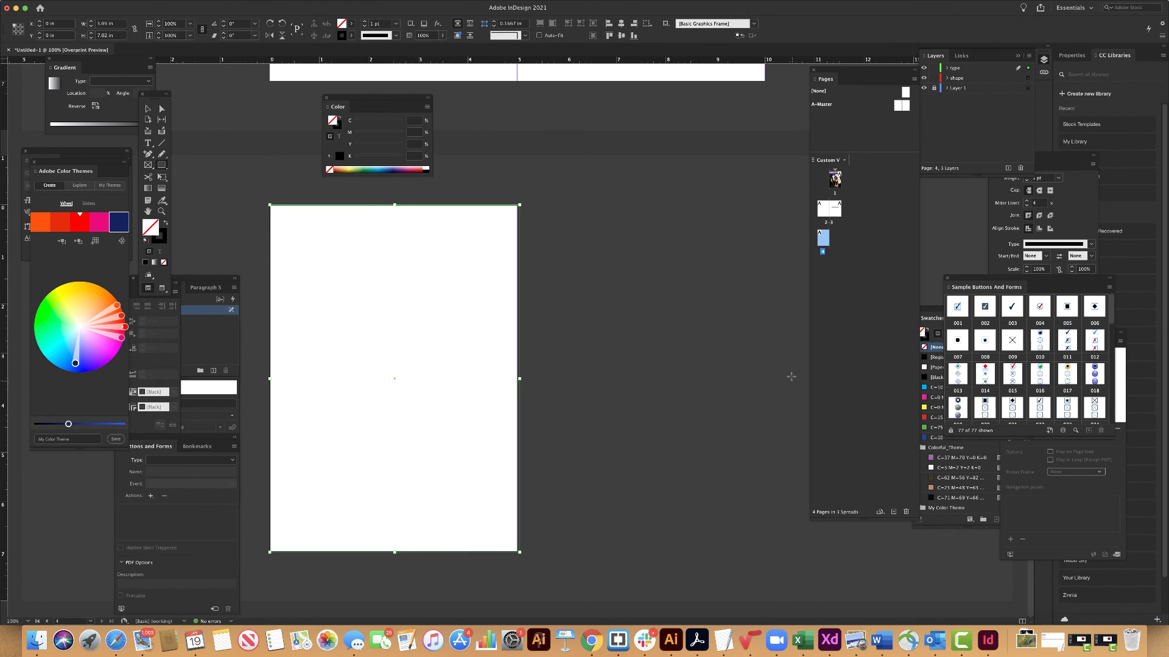
pyautogui.click(930, 457)
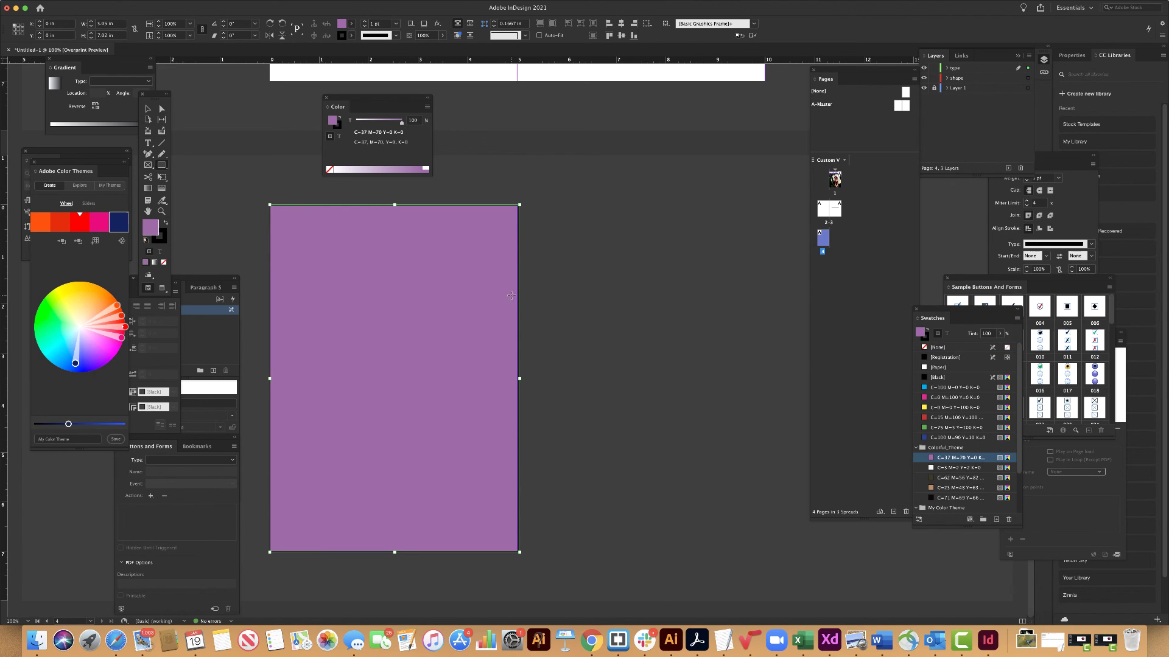
# Check the purple rectangle, then review the cover, inside spread and back page.
pyautogui.click(147, 109)
pyautogui.click(708, 288)
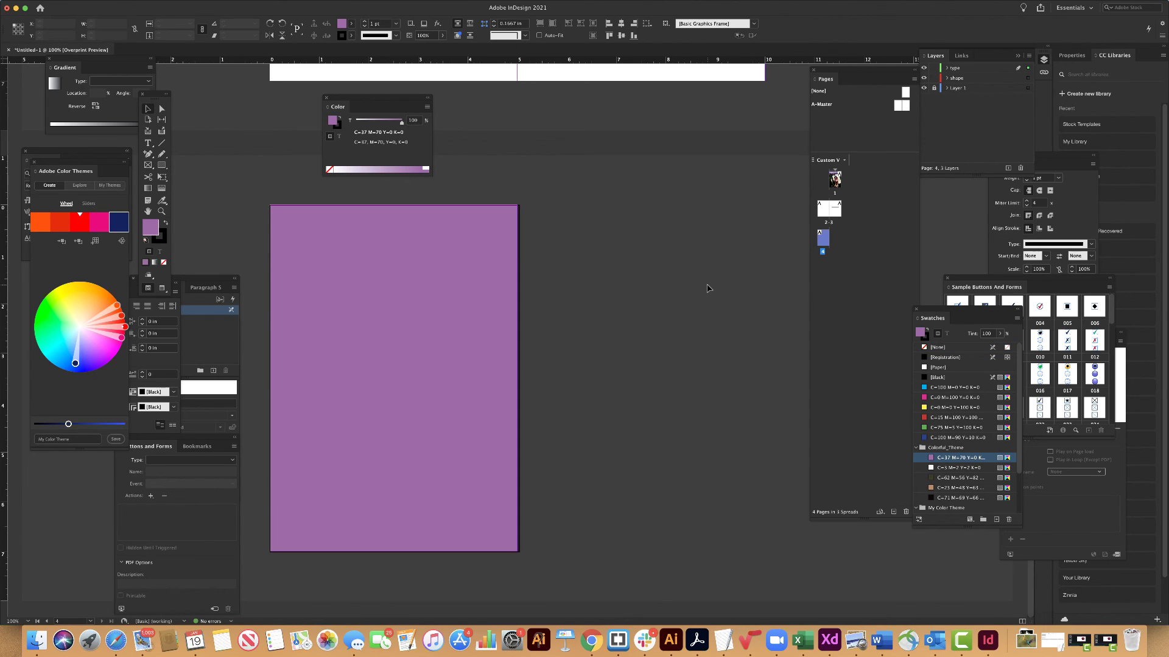
pyautogui.click(477, 353)
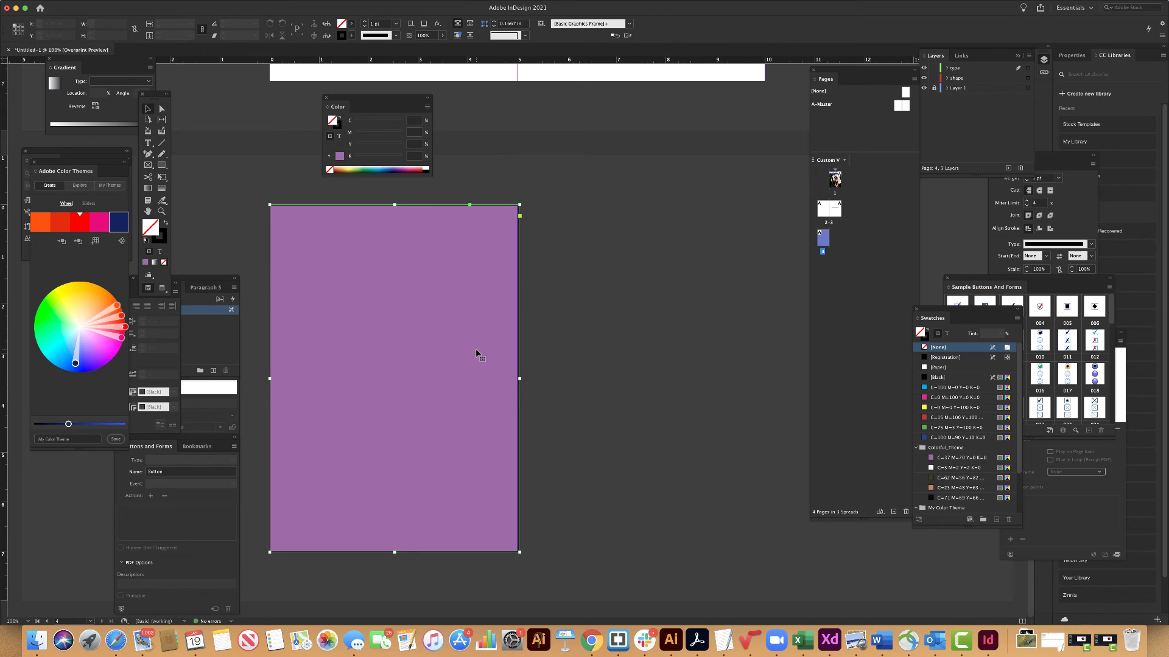
pyautogui.doubleClick(836, 178)
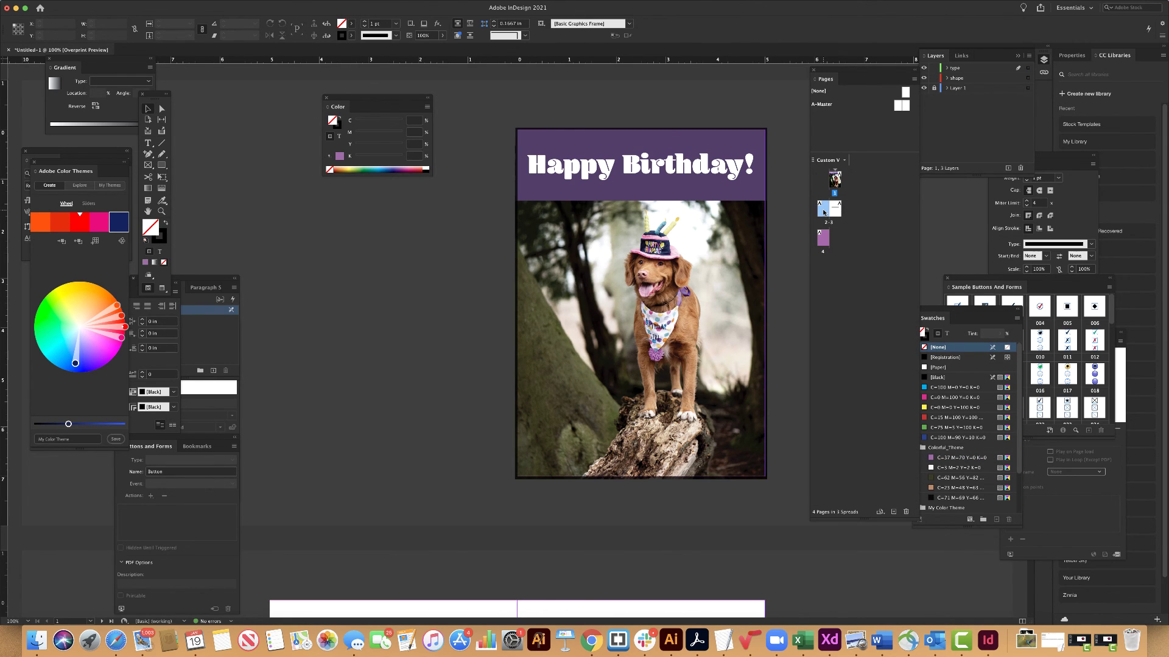
pyautogui.doubleClick(824, 212)
pyautogui.doubleClick(823, 239)
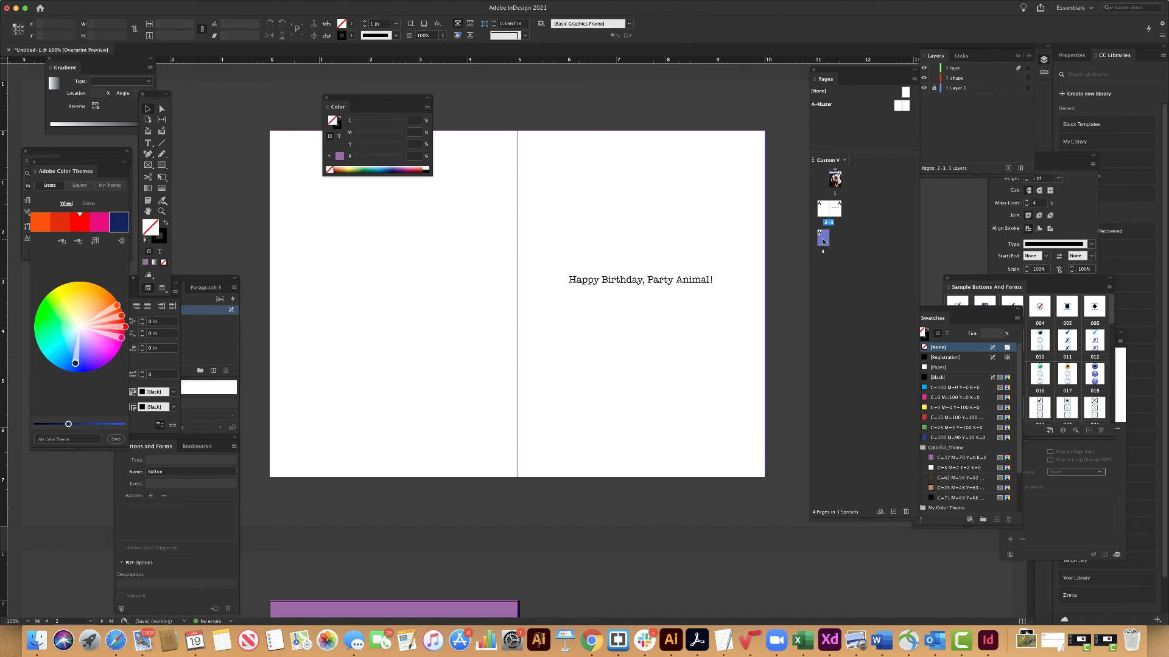